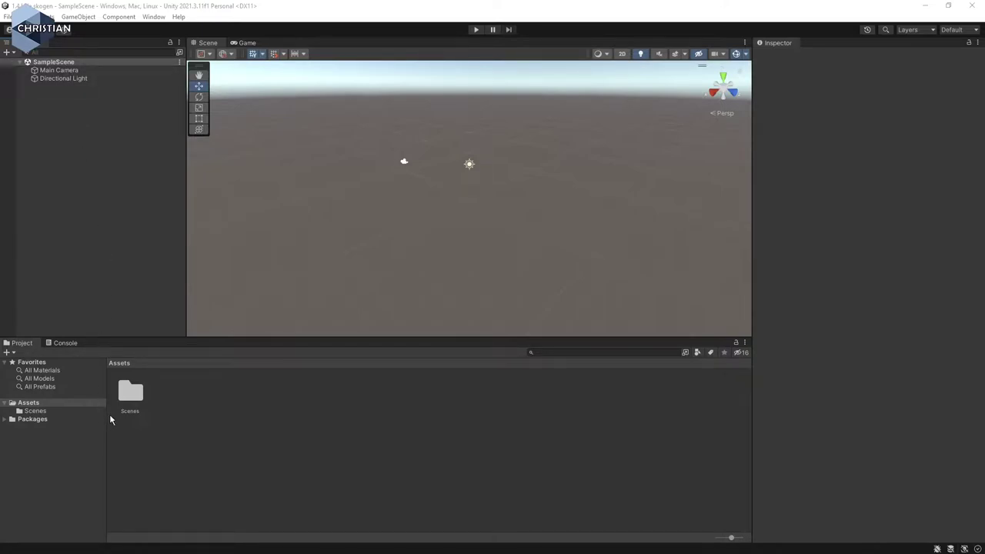
- Rename the SampleScene asset in the Scenes folder to Skogen and reload the open scene
left_click(36, 410)
left_click(131, 394)
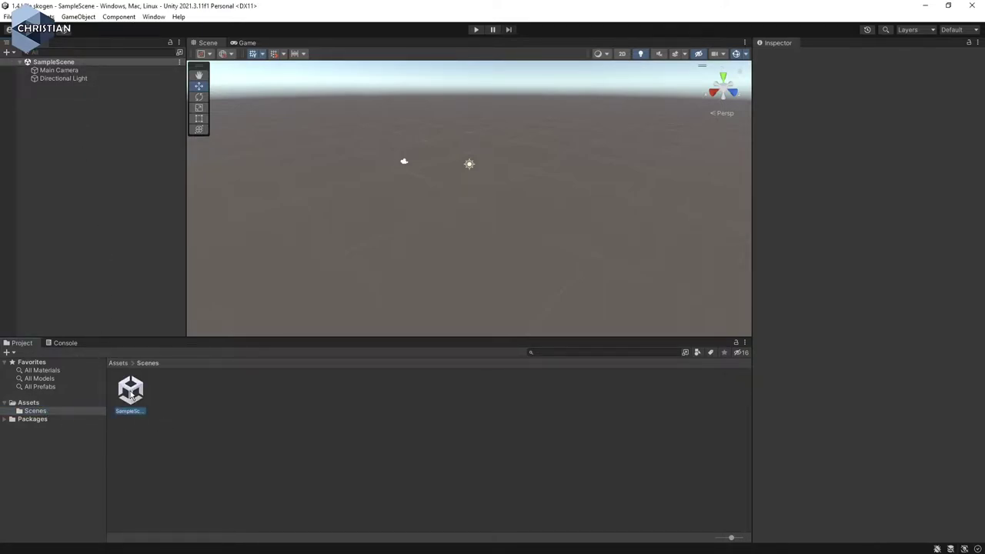
key("F2")
type("Skogen")
key("Return")
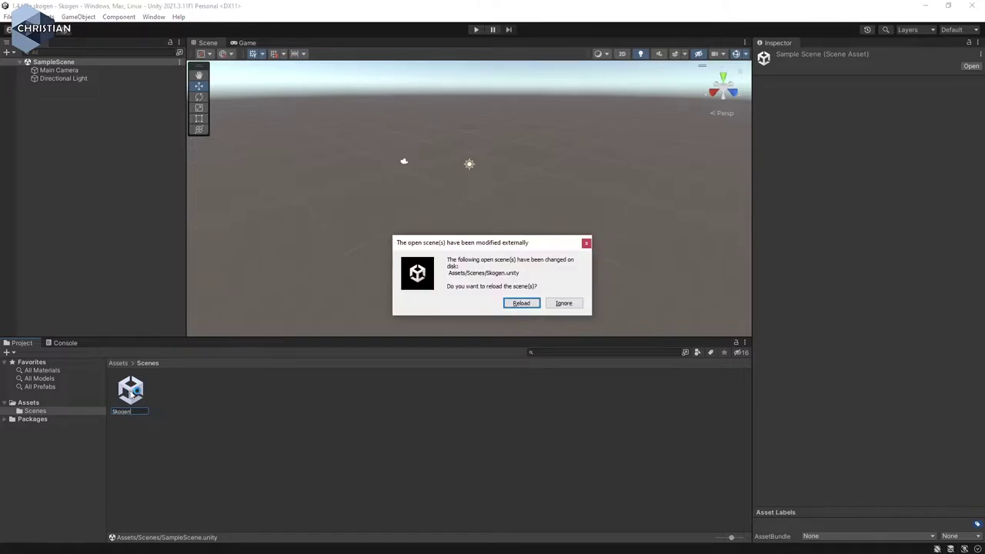
left_click(521, 309)
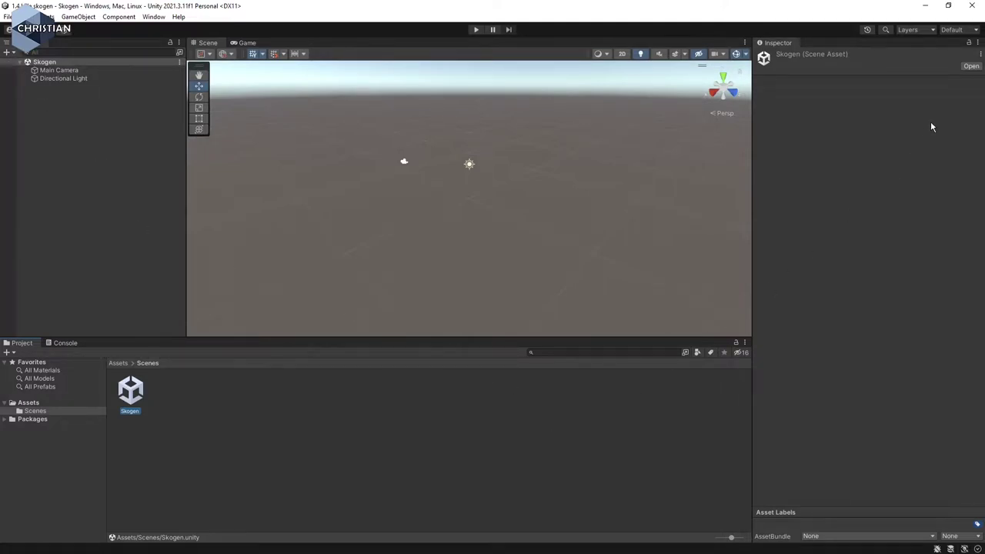
- Switch the editor to the Crille layout and add a Terrain object to the Skogen scene
left_click(971, 29)
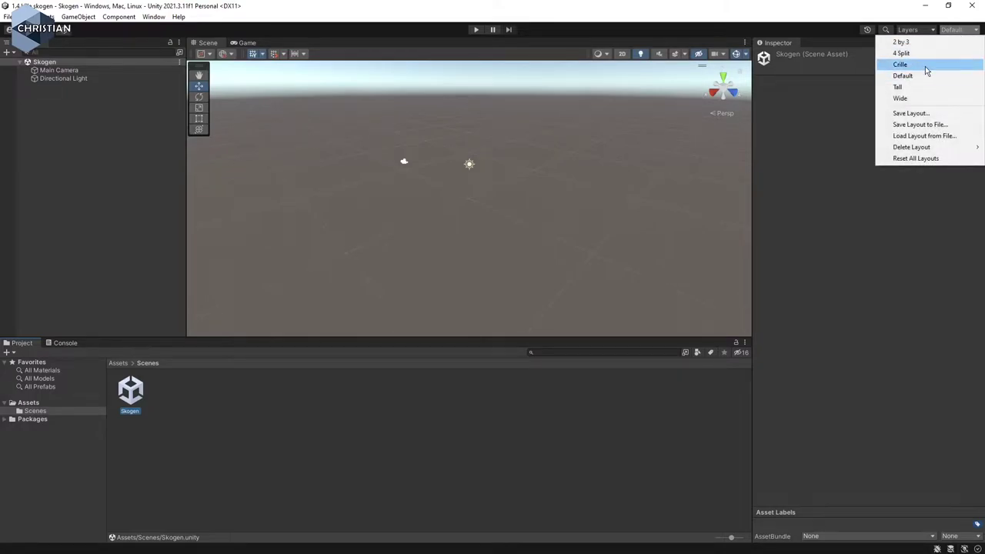
left_click(925, 65)
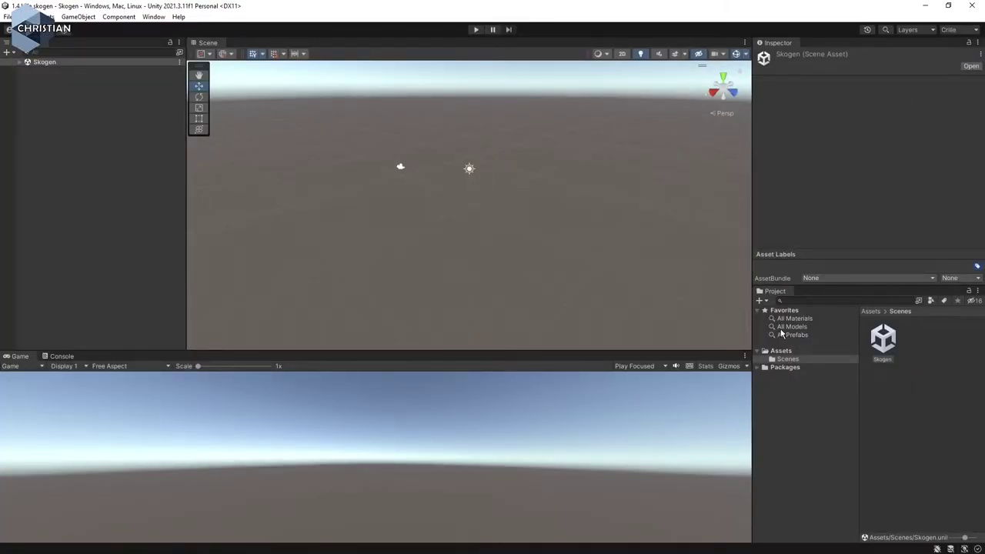
left_click(8, 52)
mouse_move(51, 91)
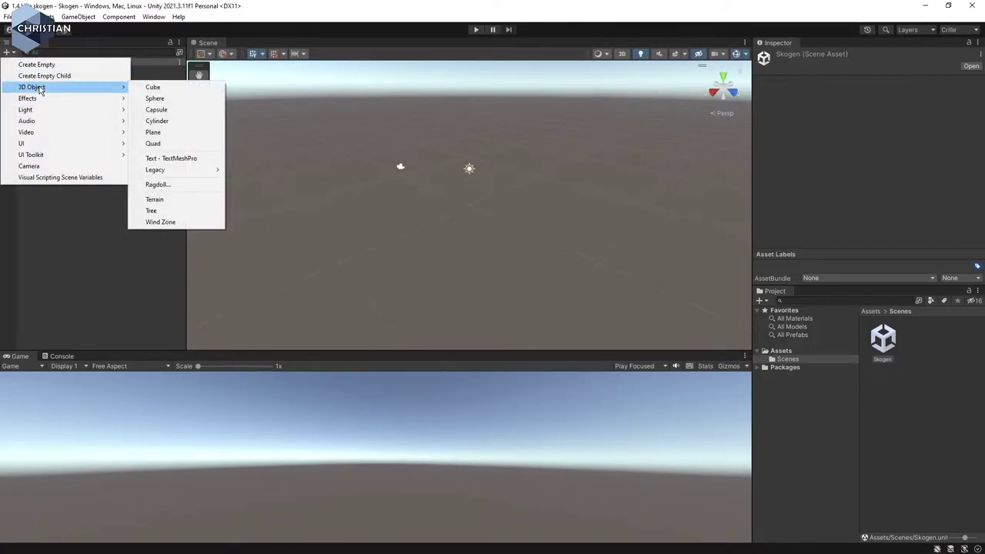
left_click(155, 200)
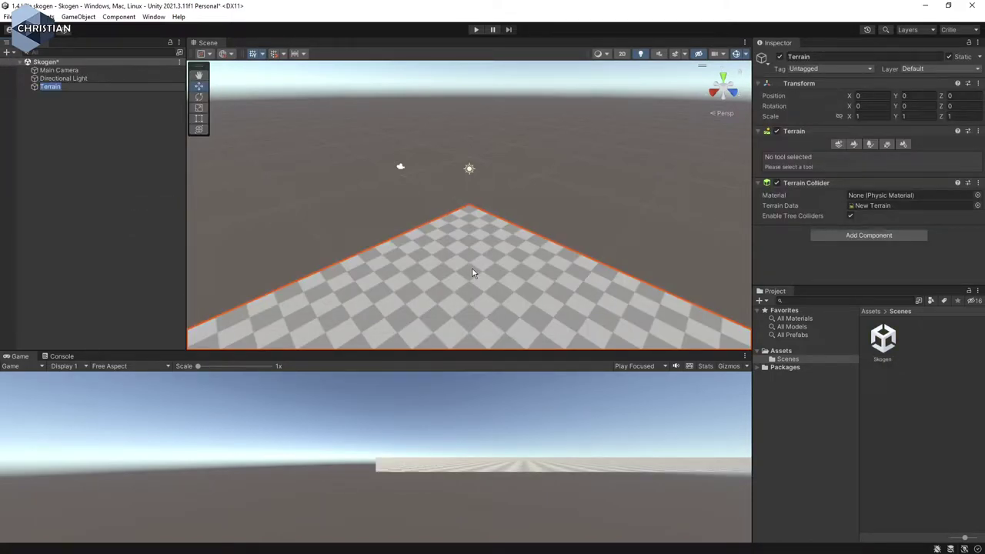
- View the whole terrain from the top and examine its placement relative to the world origin
left_click(725, 80)
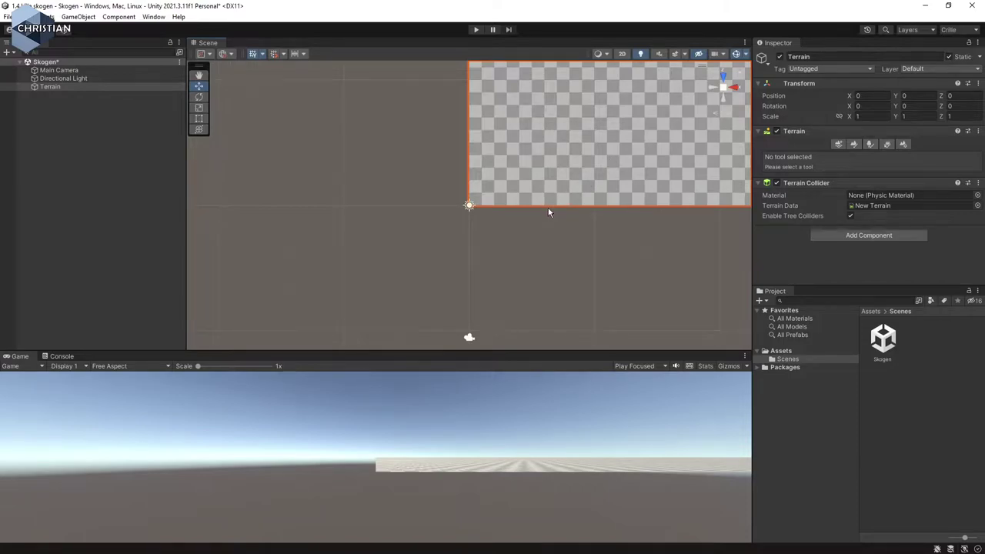
scroll(548, 208, "down", 10)
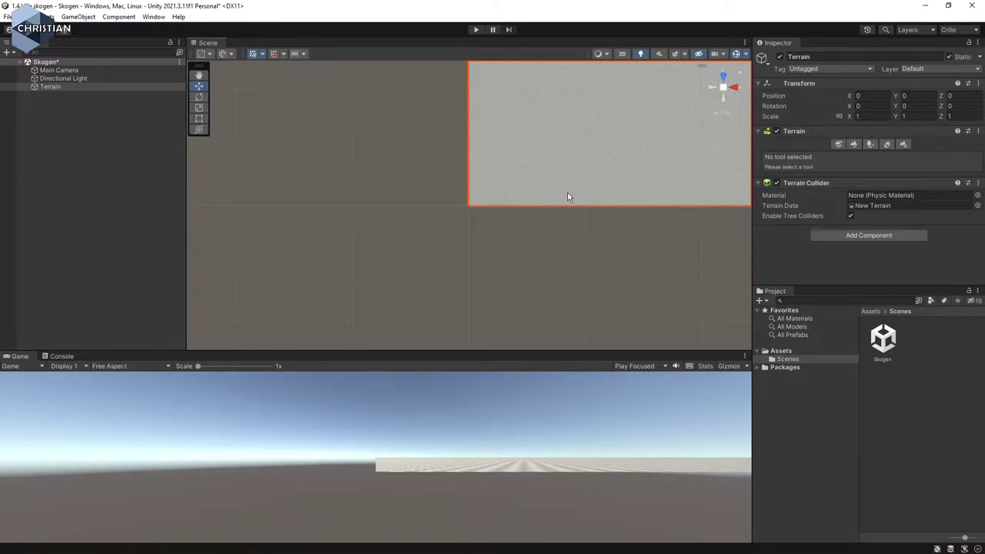
scroll(569, 207, "down", 4)
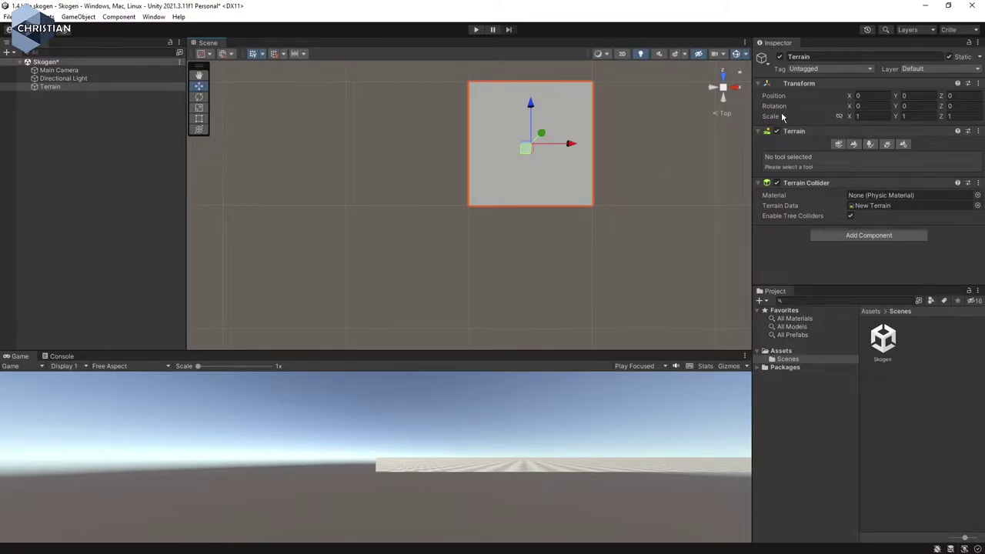
scroll(576, 190, "up", 2)
left_click(67, 88)
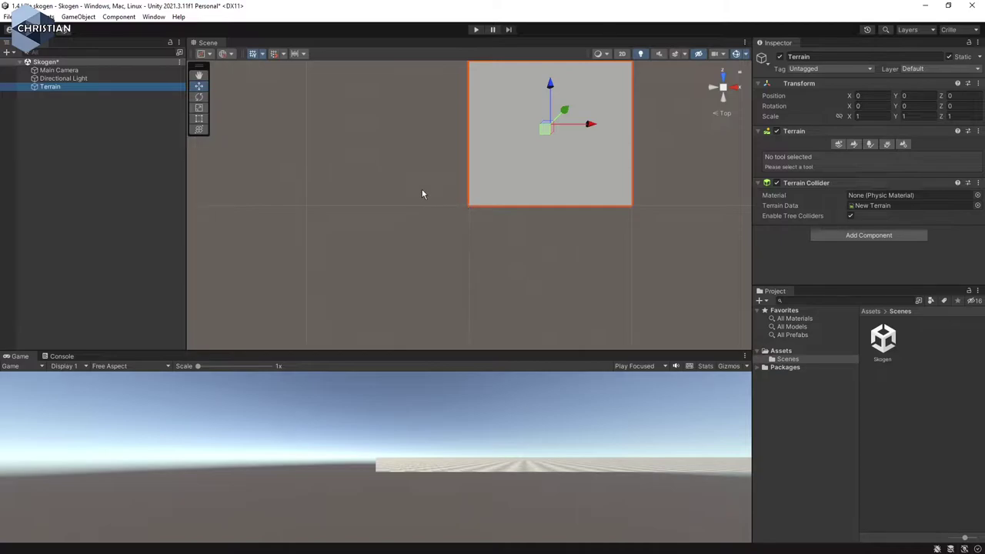
left_click(104, 151)
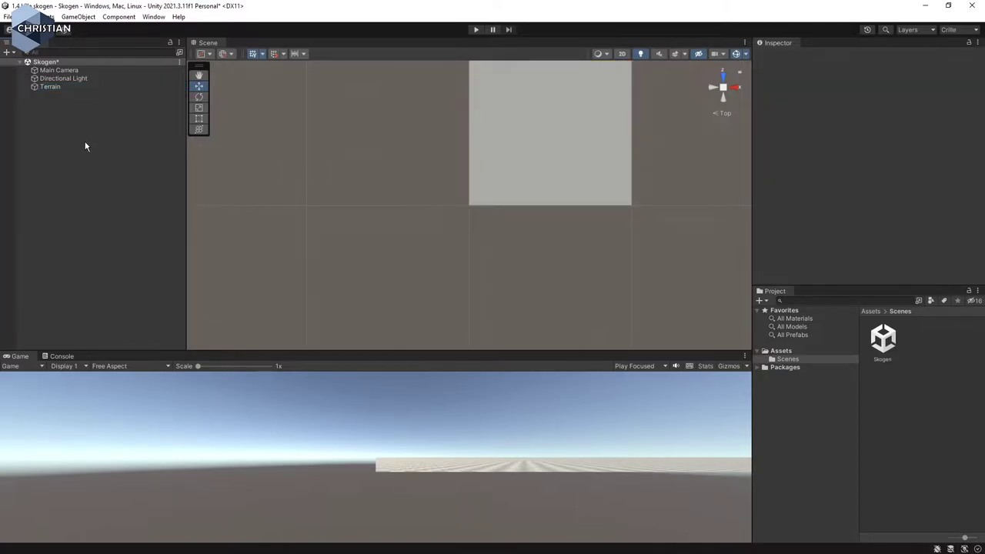
- Add a Cube at the world origin as a reference marker
left_click(10, 52)
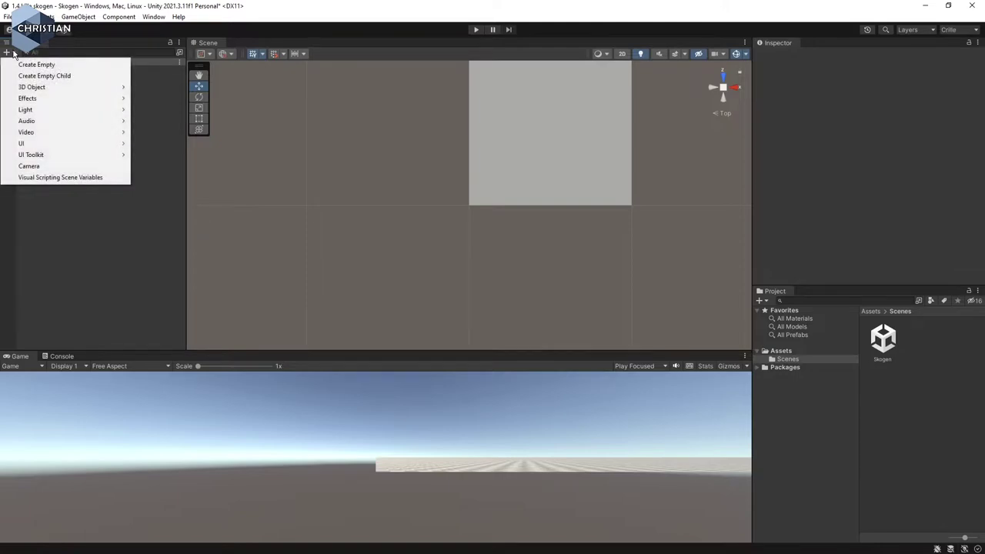
mouse_move(40, 90)
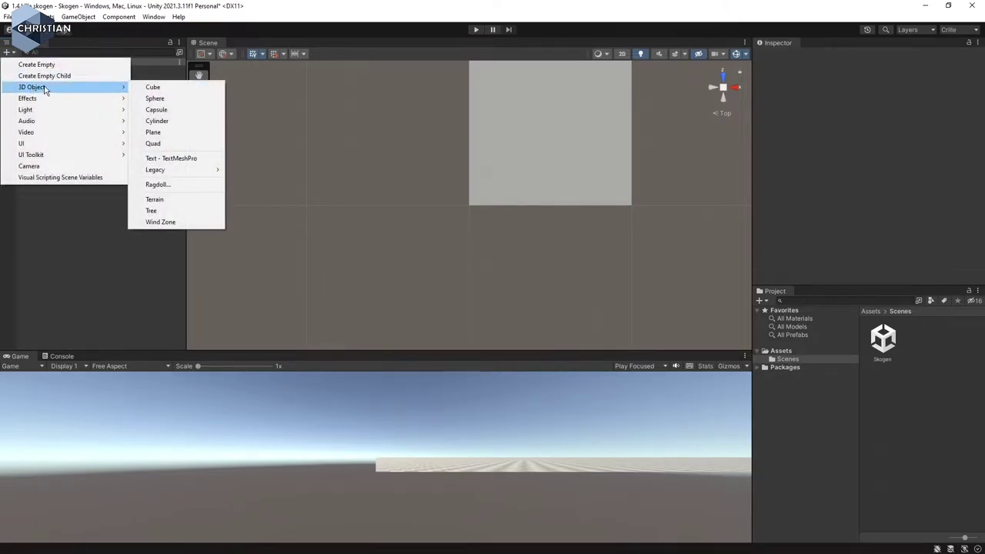
left_click(165, 88)
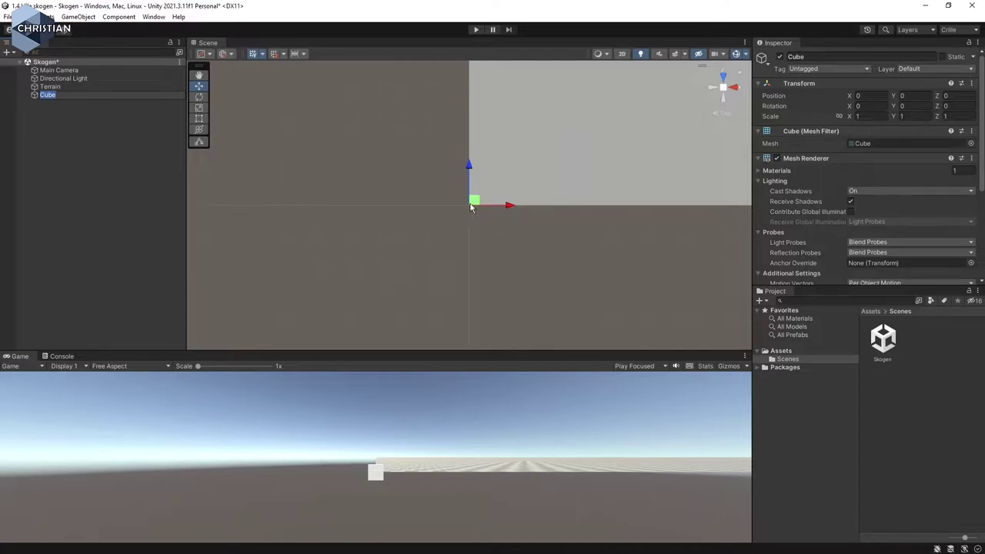
type("T")
left_click(500, 262)
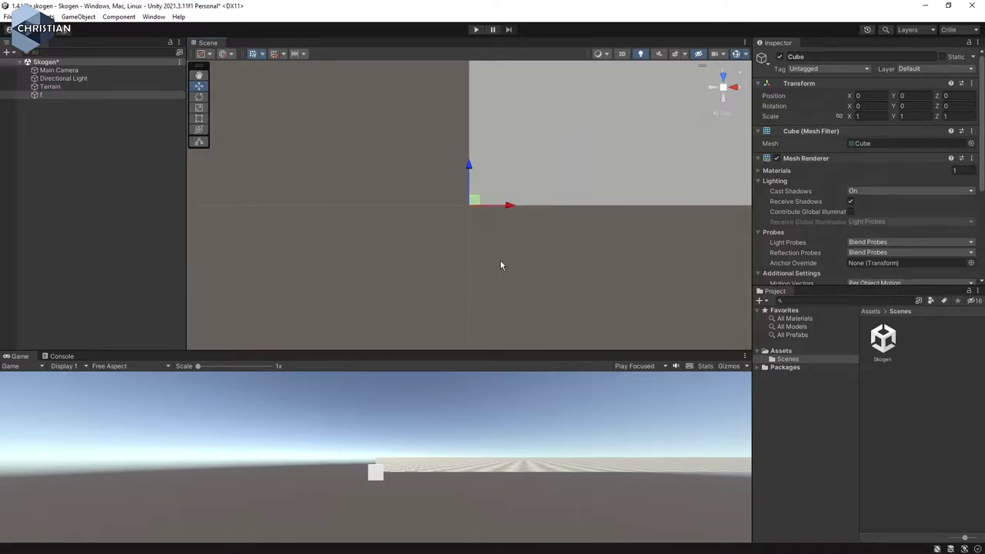
- Focus on the reference cube and examine its size and position against the terrain's corner
left_click(52, 95)
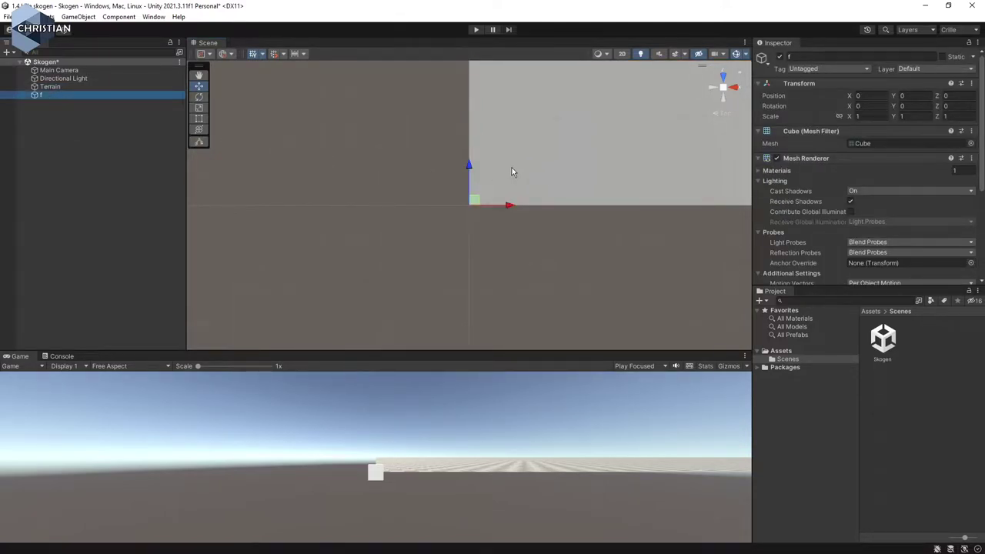
key("f")
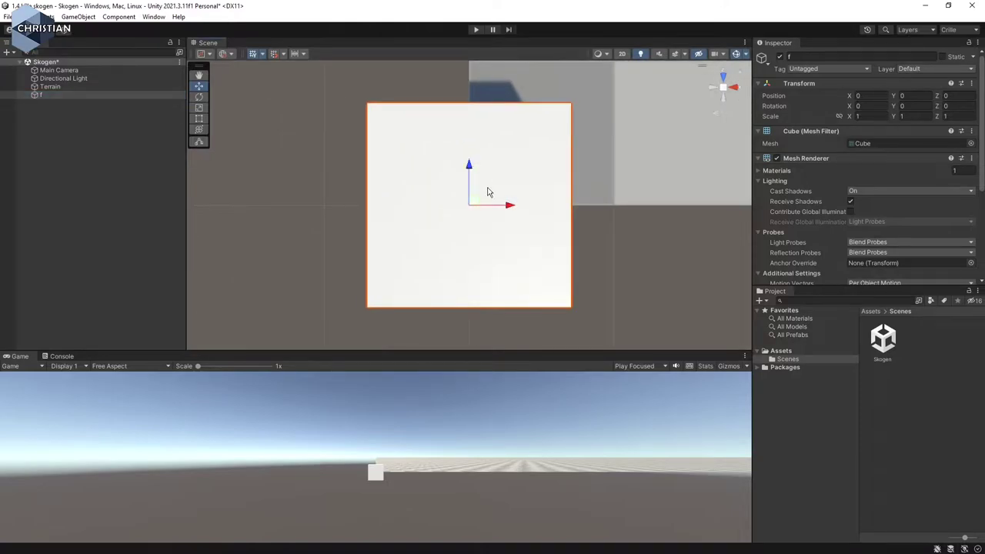
scroll(471, 238, "down", 10)
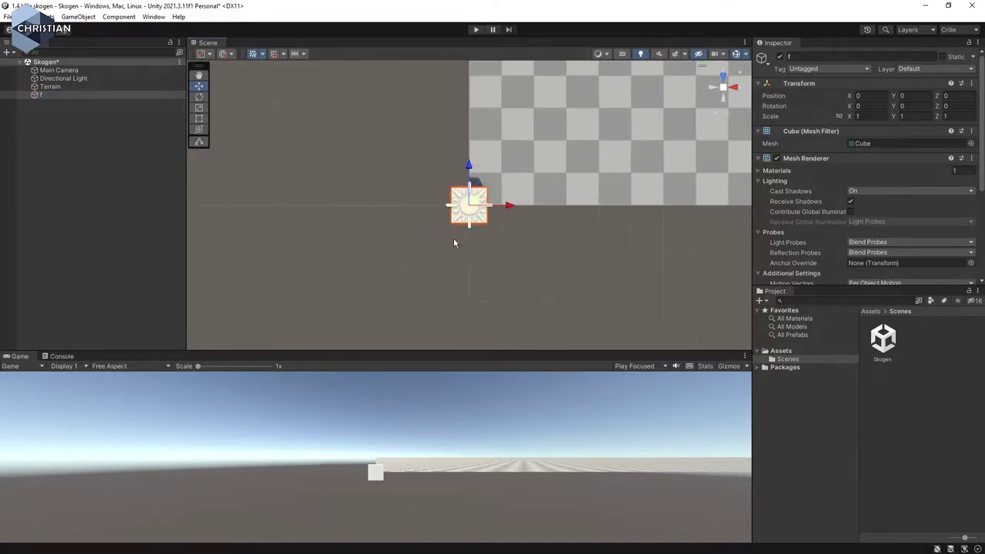
scroll(469, 214, "down", 10)
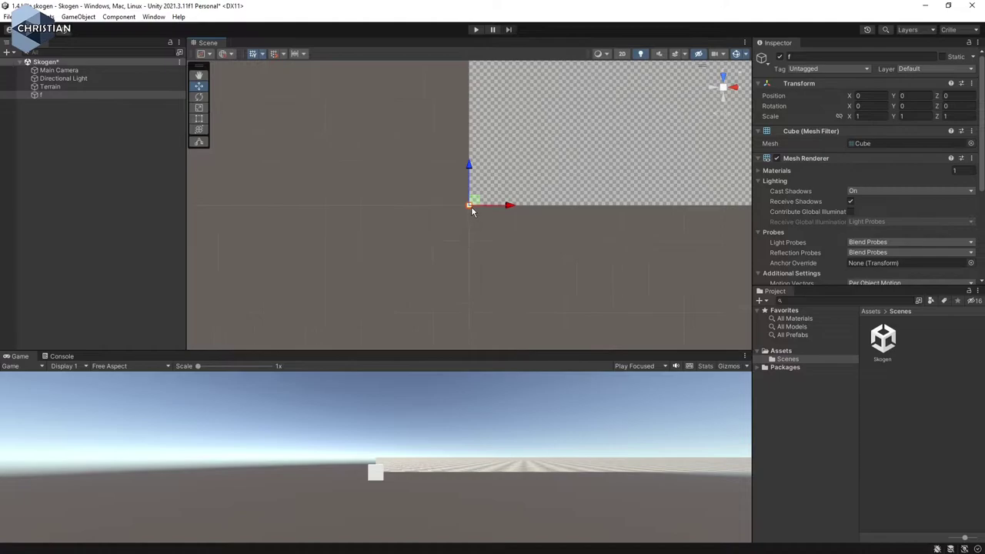
scroll(476, 217, "down", 3)
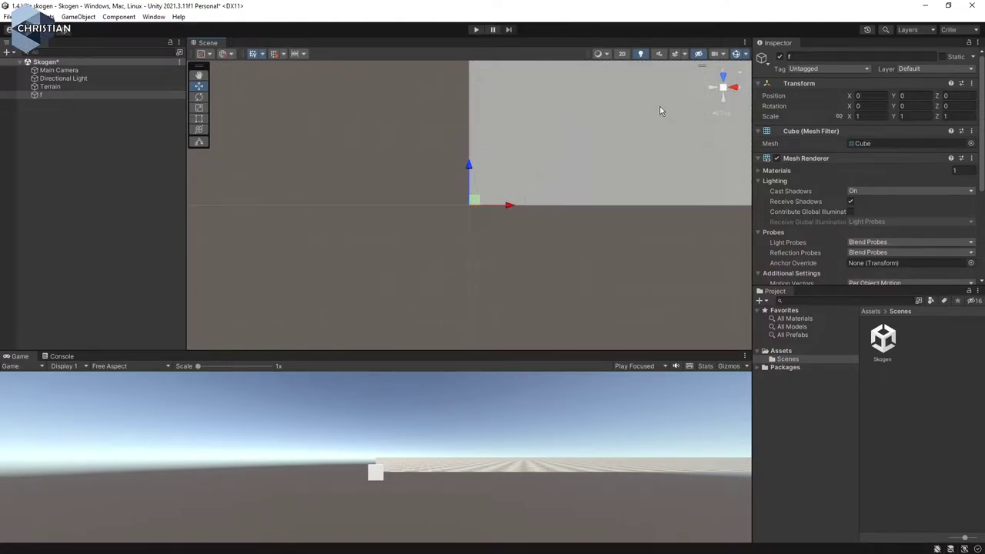
- Centre the terrain on the world origin by setting its position to X -500 and Z -500
left_click(50, 86)
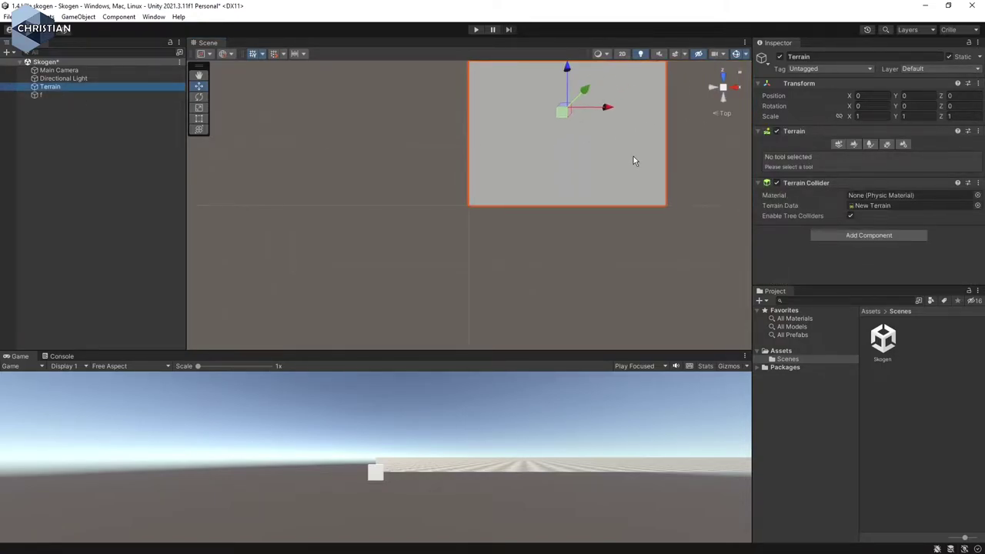
left_click_drag(566, 114, 462, 209)
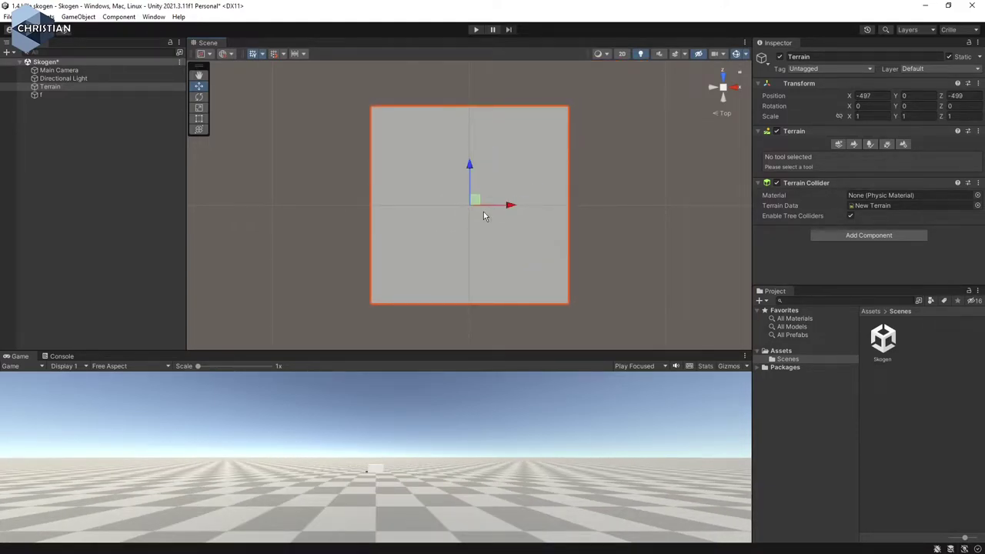
scroll(466, 215, "up", 4)
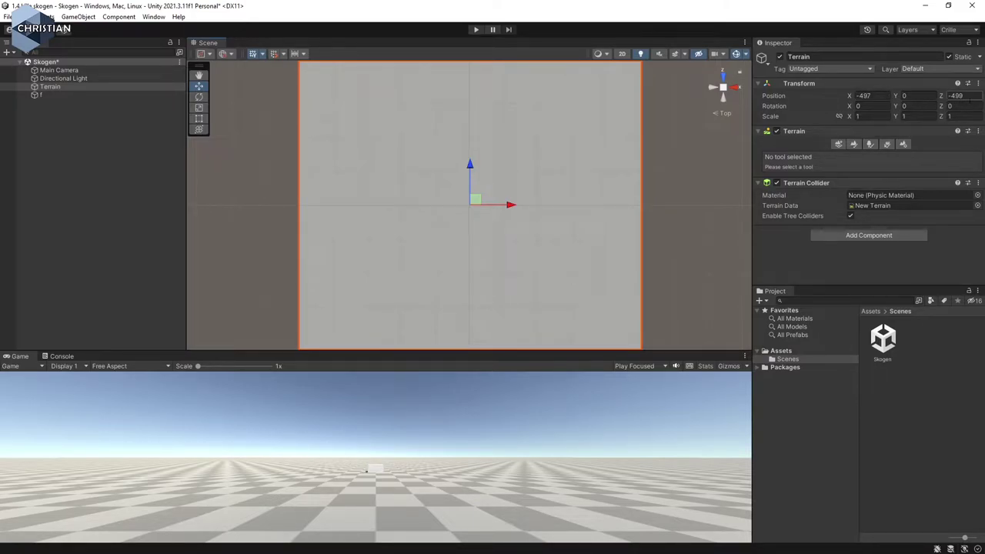
left_click(869, 95)
type("-437")
left_click(882, 96)
type("-500")
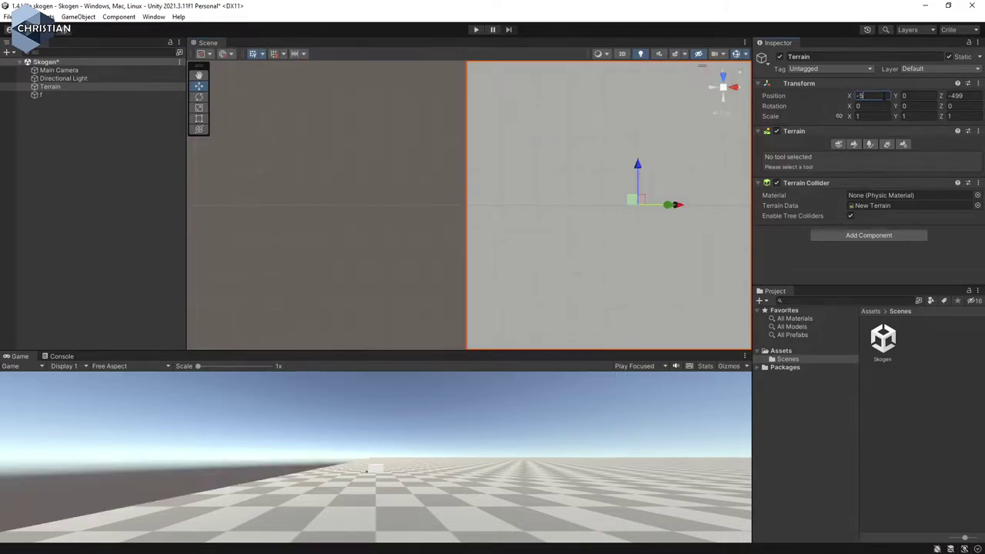
key("Tab")
key("Tab")
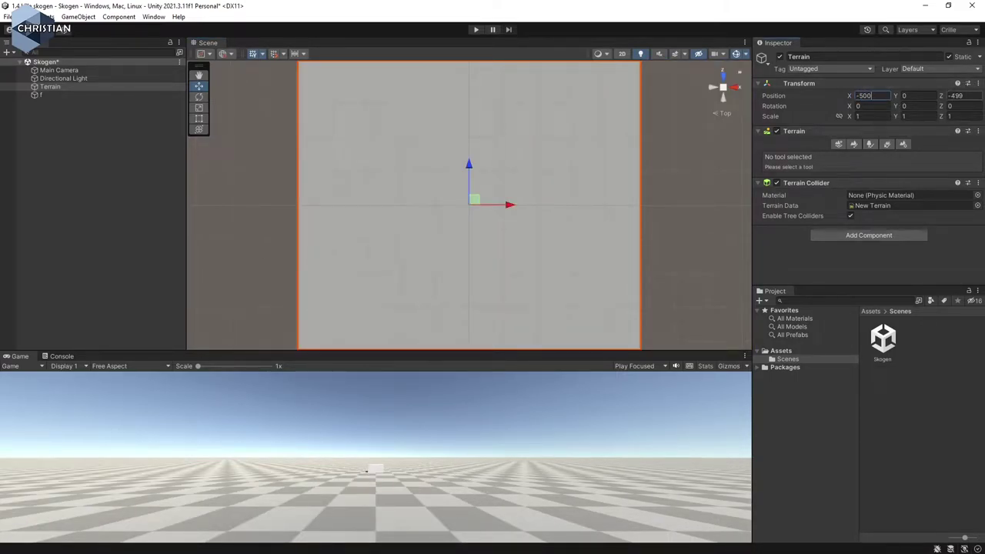
type("-500")
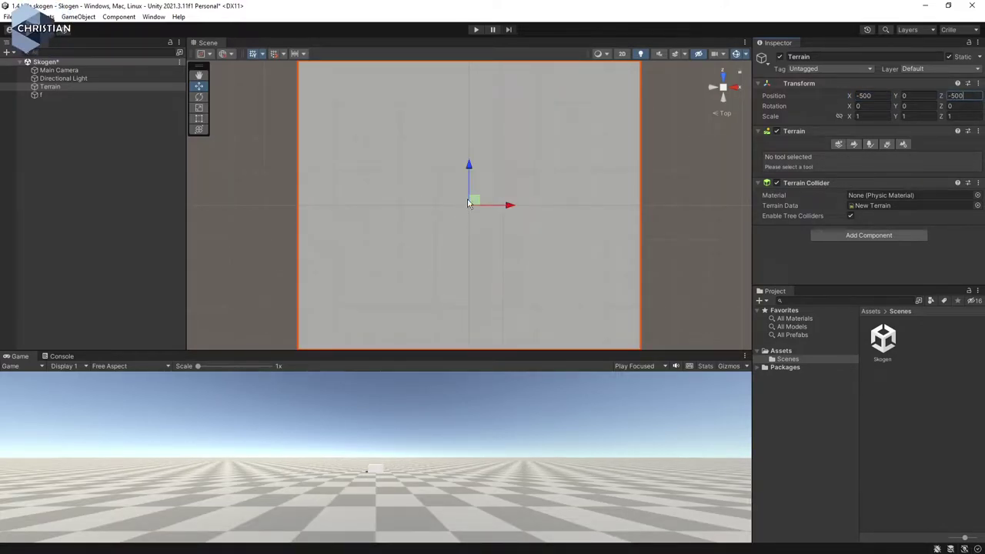
- Delete the reference cube from the scene
left_click(74, 96)
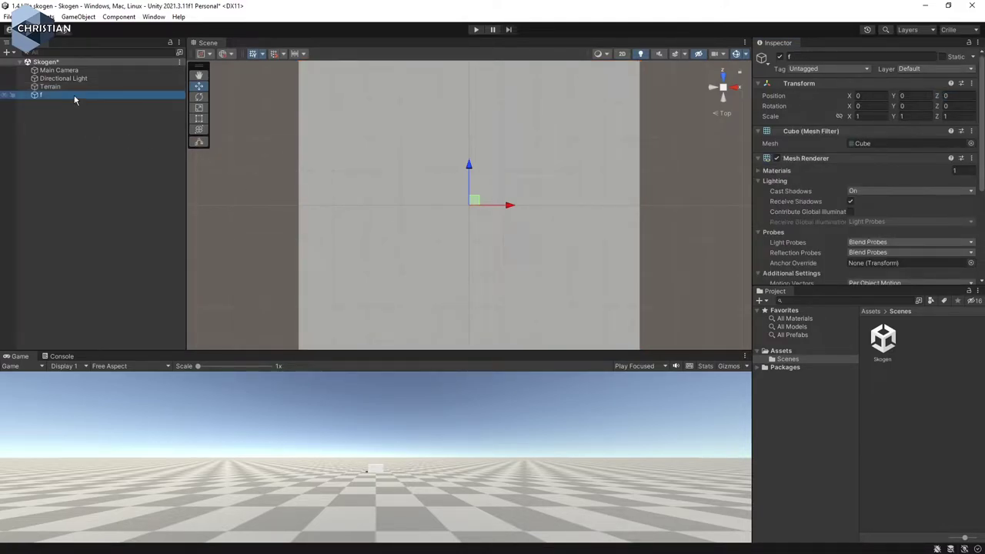
key("Delete")
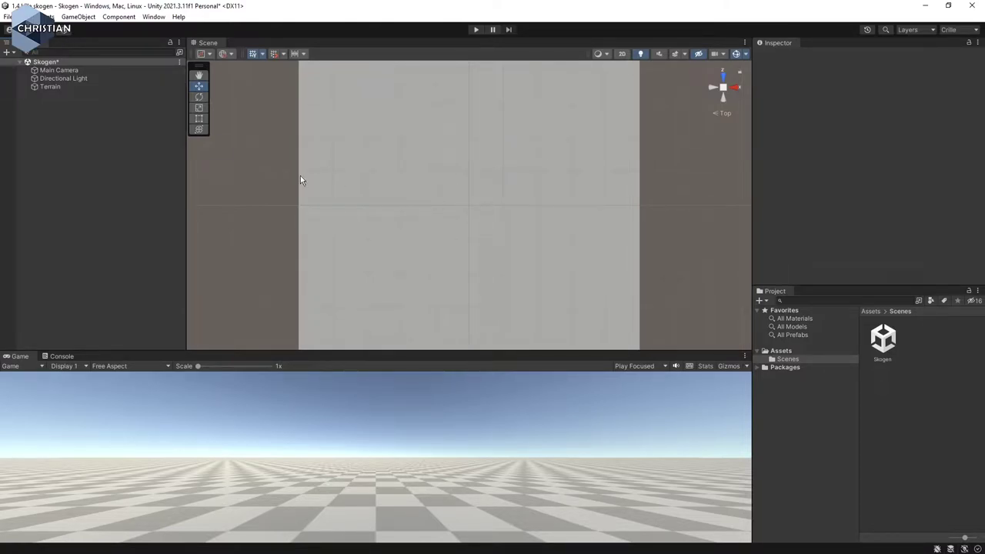
- Rename the Terrain object to Lilla Skogen
left_click(70, 88)
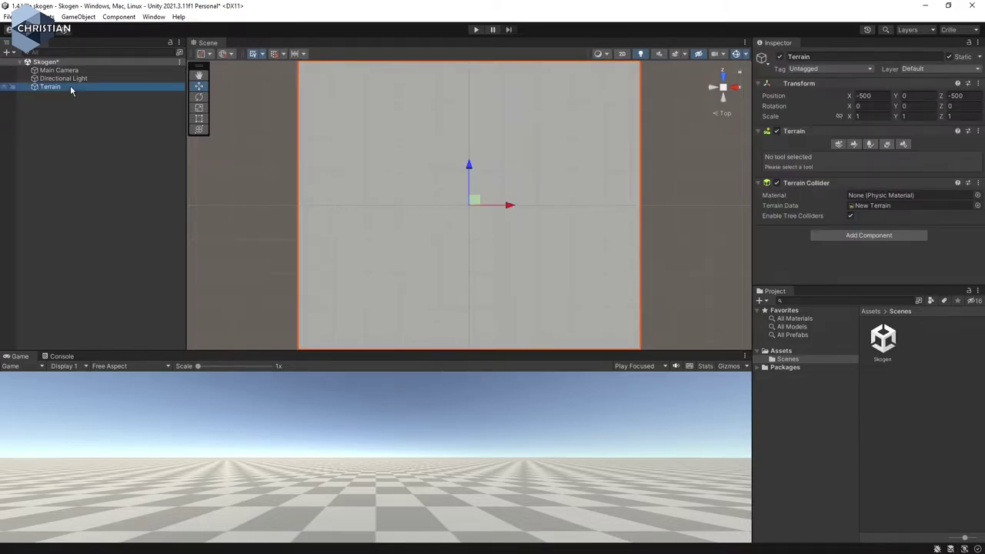
left_click(70, 86)
type("Lilla Skogen")
key("Return")
- Enlarge the Inspector area and activate Raise or Lower Terrain with the larger of the two soft round brushes
left_click(881, 285)
left_click_drag(881, 285, 881, 388)
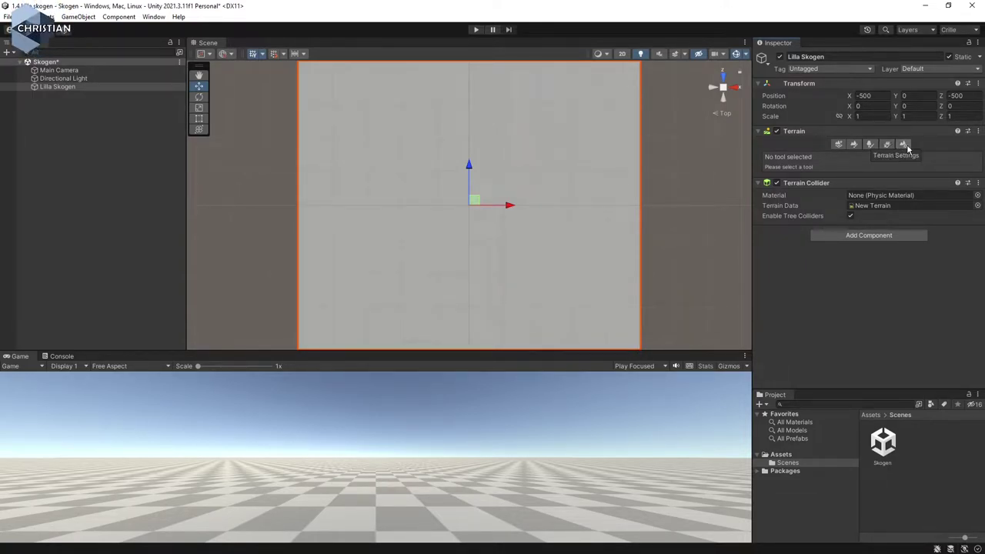
left_click(854, 145)
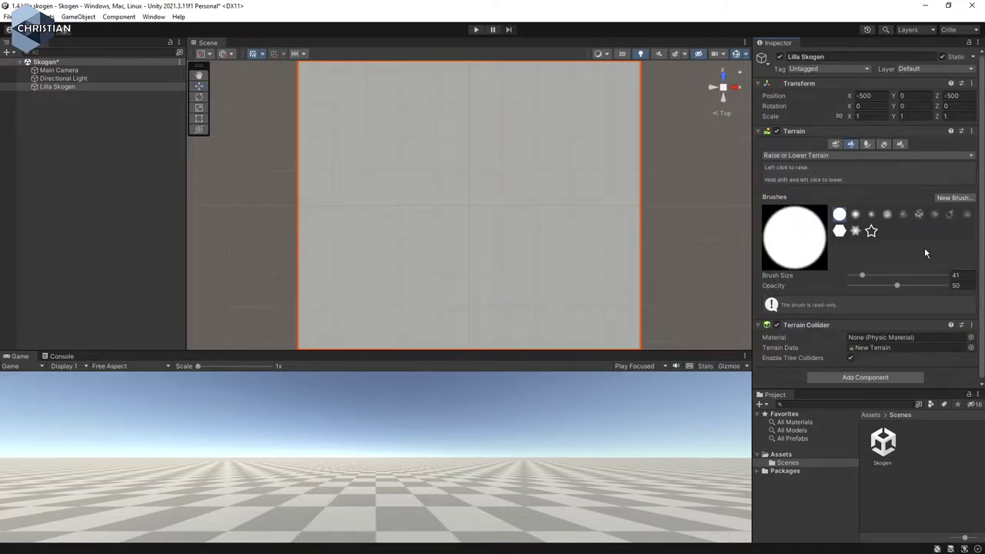
left_click(855, 217)
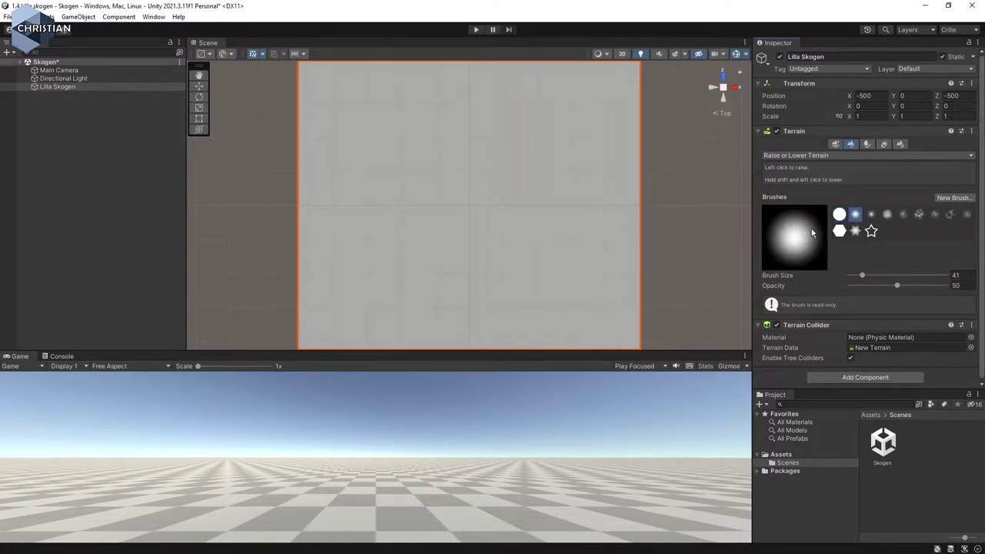
left_click(871, 215)
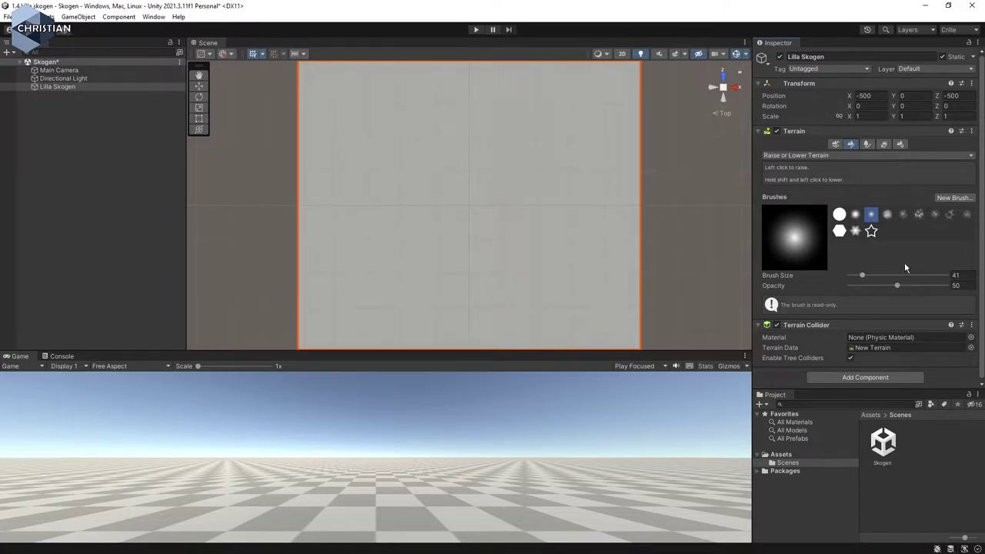
left_click(855, 220)
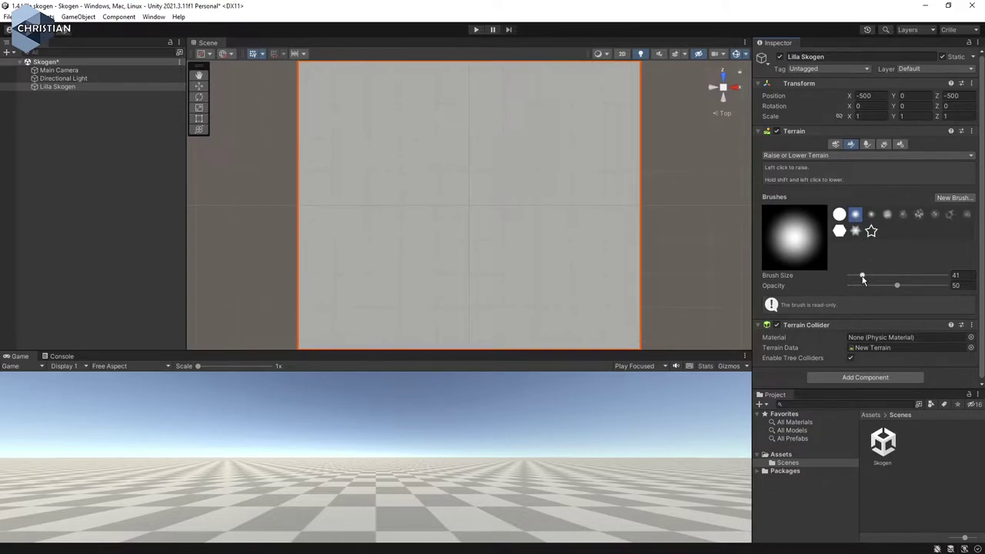
- Raise a ring of mountains along all four edges of the terrain with brush size 226 and opacity 50
mouse_move(862, 279)
left_mouse_down()
mouse_move(886, 280)
mouse_move(871, 281)
left_mouse_up()
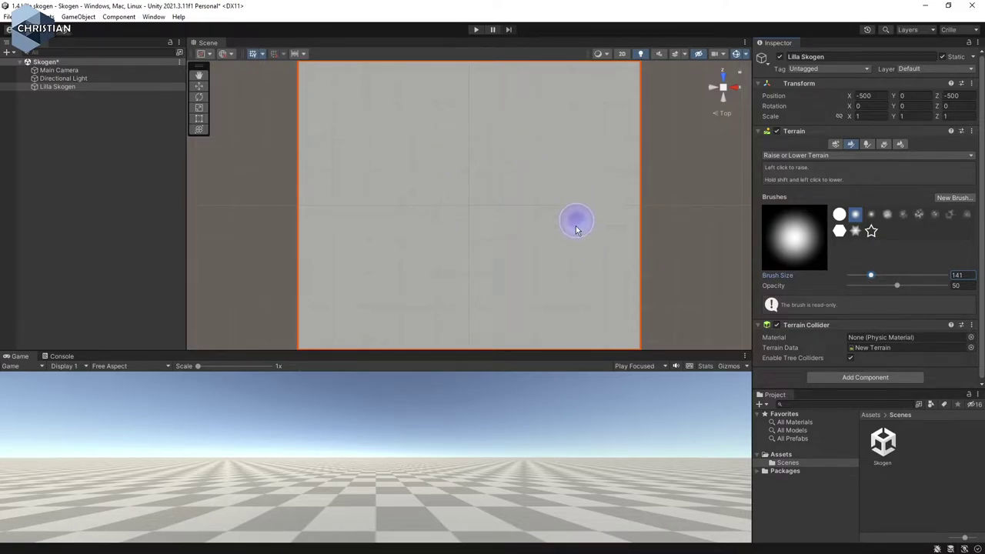
scroll(481, 183, "down", 2)
scroll(481, 185, "down", 1)
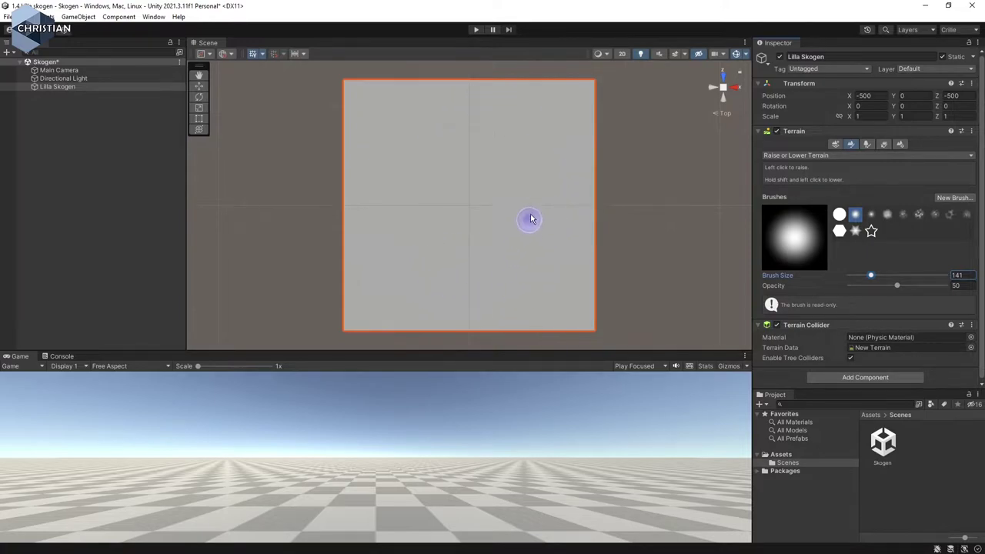
left_click_drag(871, 275, 875, 276)
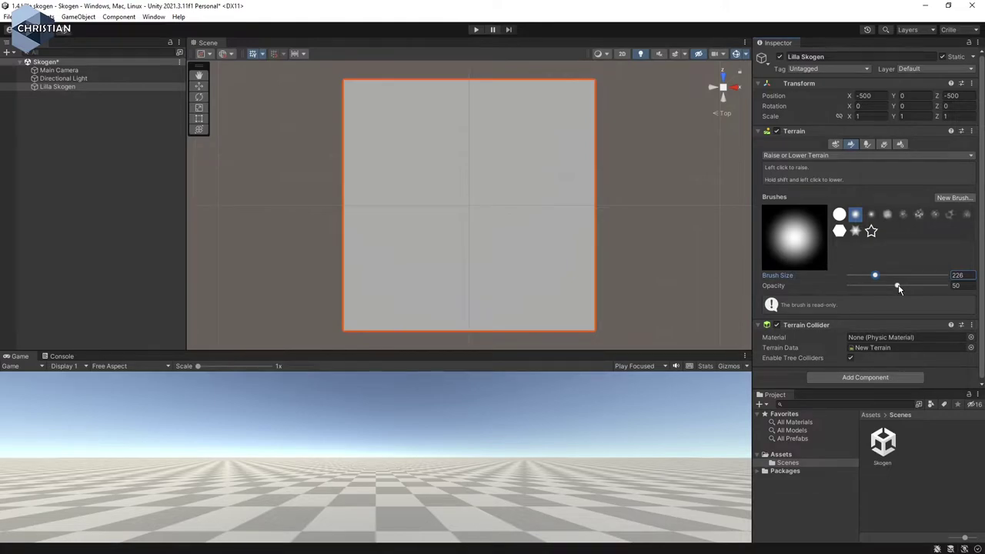
mouse_move(474, 90)
left_mouse_down()
mouse_move(418, 93)
mouse_move(352, 136)
mouse_move(342, 262)
mouse_move(391, 325)
mouse_move(513, 323)
mouse_move(587, 275)
mouse_move(590, 155)
mouse_move(542, 91)
mouse_move(484, 91)
left_mouse_up()
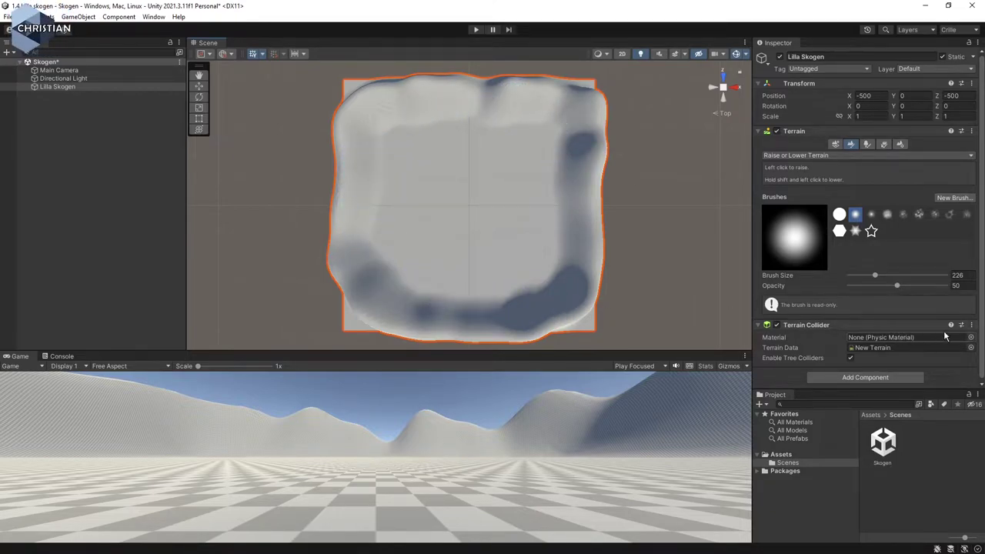
- Raise lower foothills inside the mountain ring at opacity 12.6, and scatter small bumps with brush size 21 and opacity 9.9
left_click_drag(897, 287, 861, 288)
mouse_move(448, 127)
left_mouse_down()
mouse_move(393, 151)
mouse_move(378, 220)
mouse_move(451, 288)
mouse_move(549, 275)
mouse_move(549, 175)
mouse_move(503, 126)
mouse_move(437, 136)
mouse_move(507, 182)
left_mouse_up()
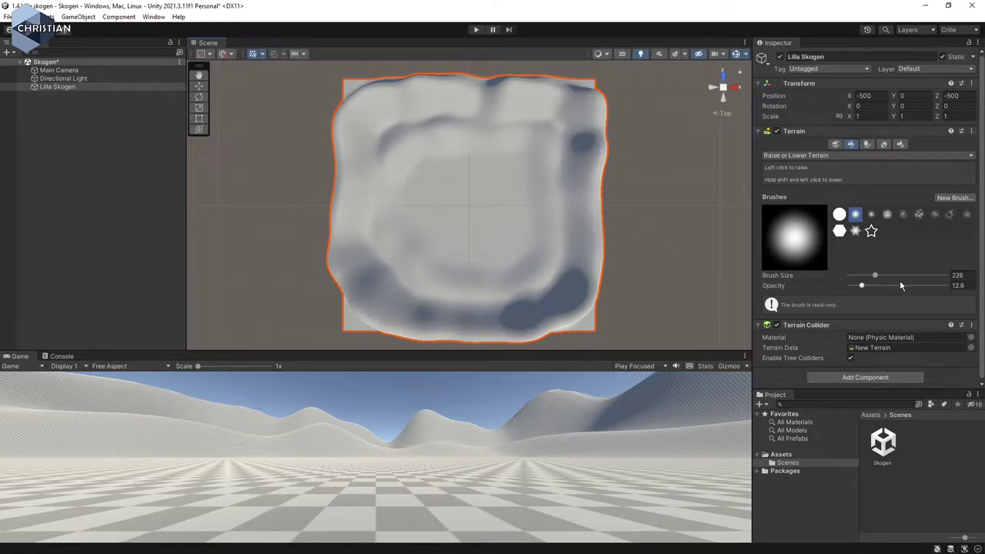
mouse_move(875, 278)
left_mouse_down()
mouse_move(858, 277)
mouse_move(859, 286)
left_mouse_up()
left_click(861, 287)
left_click_drag(419, 182, 388, 237)
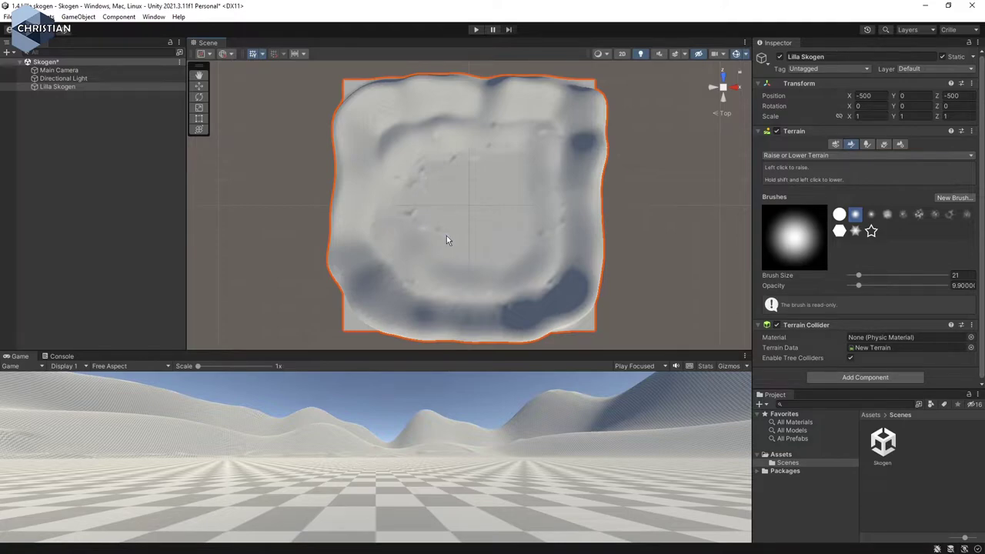
- Select the cloudy noise brush beside builtin_brush_6 and paint small bumps across the valley floor
left_click(904, 215)
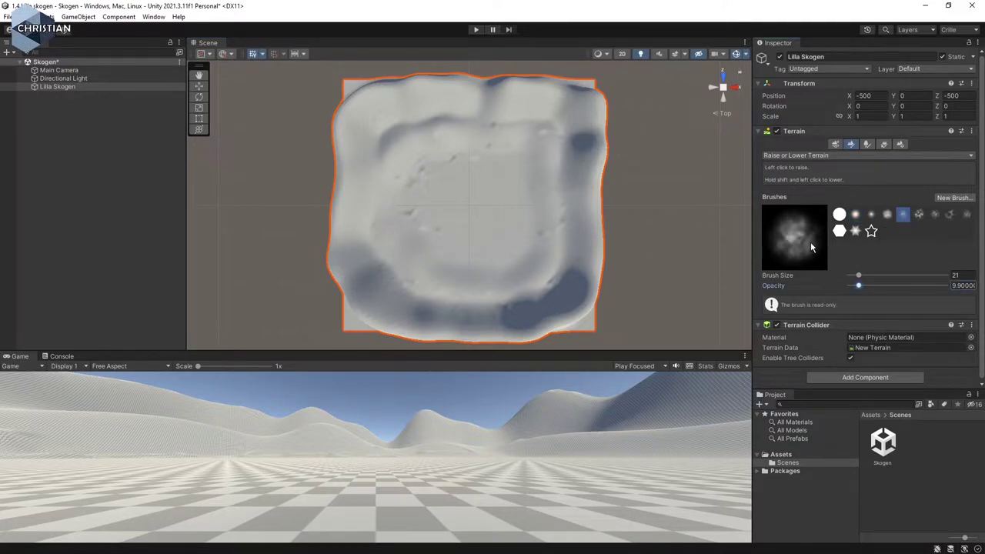
left_click(919, 214)
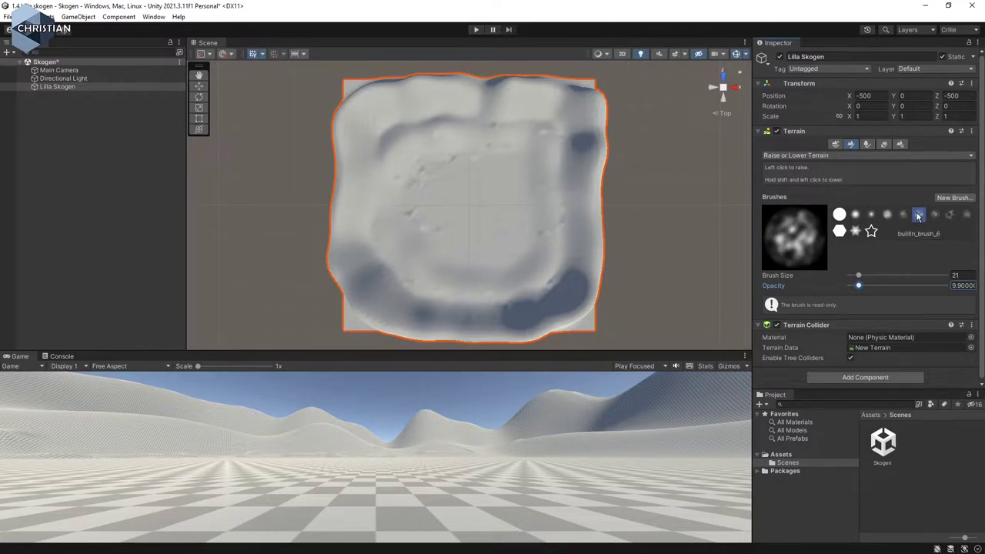
left_click(903, 216)
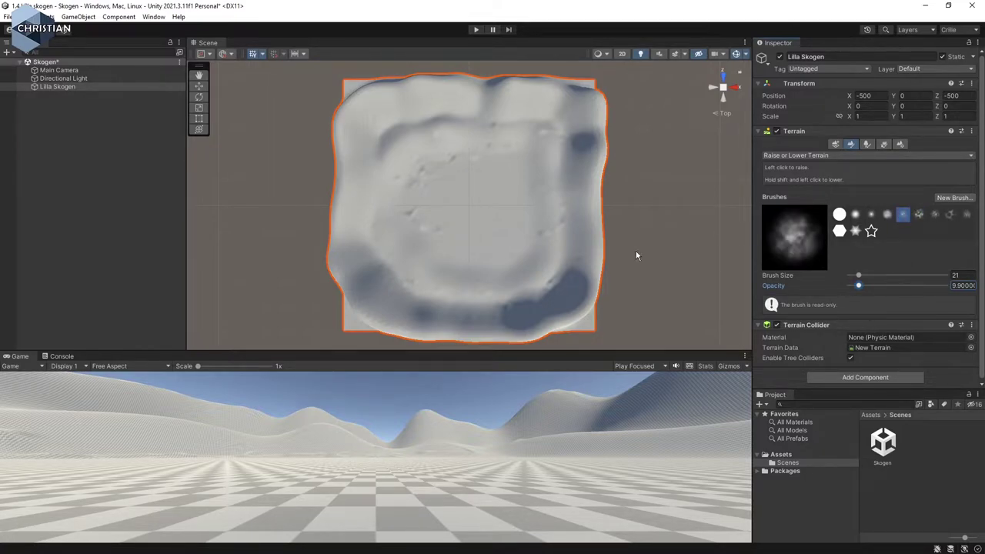
mouse_move(515, 174)
left_mouse_down()
mouse_move(452, 204)
mouse_move(470, 264)
left_mouse_up()
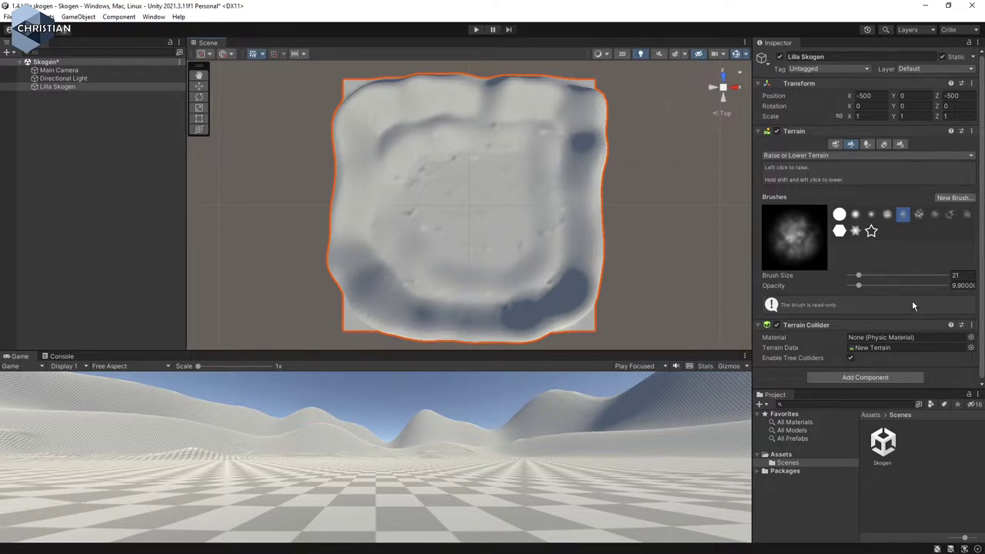
- Set the brush size to 308 and roughen the whole valley floor with uneven raised ground
left_click_drag(859, 277, 878, 277)
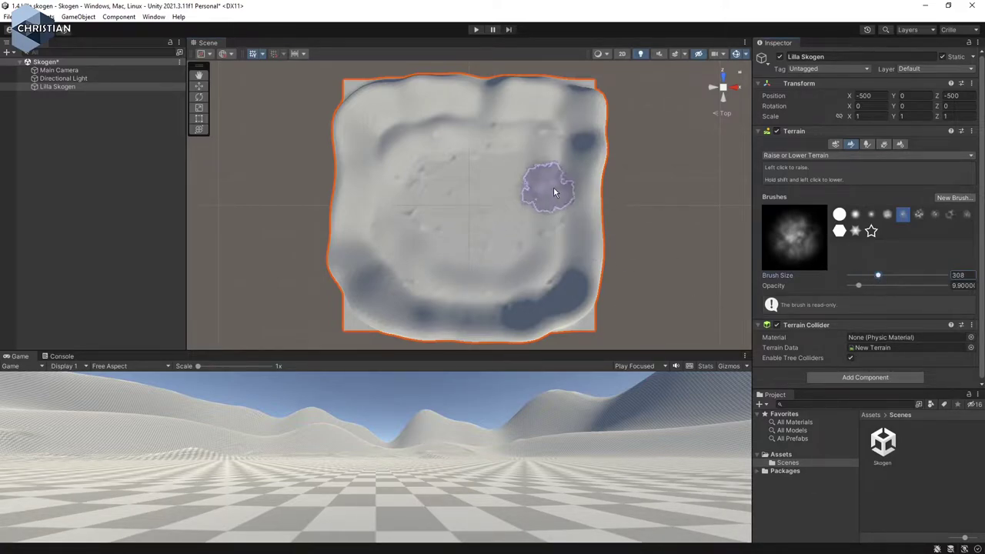
left_click(457, 212)
mouse_move(457, 210)
left_mouse_down()
mouse_move(435, 173)
mouse_move(402, 247)
mouse_move(415, 160)
mouse_move(474, 235)
mouse_move(528, 253)
mouse_move(570, 150)
mouse_move(462, 99)
mouse_move(372, 162)
mouse_move(376, 270)
mouse_move(473, 292)
mouse_move(576, 279)
mouse_move(574, 153)
mouse_move(447, 143)
mouse_move(416, 206)
mouse_move(465, 259)
mouse_move(510, 222)
mouse_move(484, 161)
mouse_move(444, 213)
mouse_move(424, 195)
mouse_move(421, 226)
mouse_move(391, 233)
mouse_move(454, 282)
mouse_move(572, 266)
mouse_move(551, 244)
mouse_move(530, 134)
mouse_move(479, 121)
left_mouse_up()
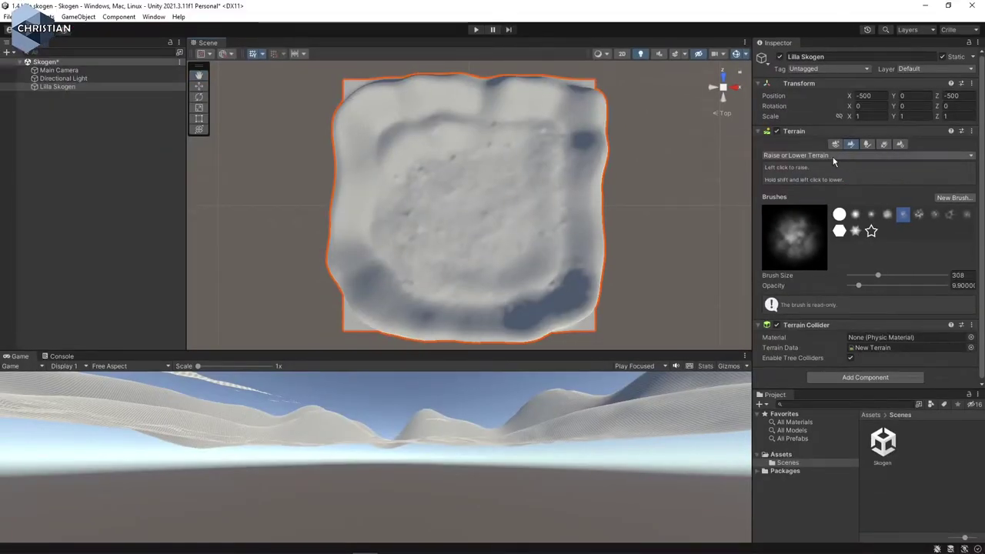
- Lower the middle of the valley floor with the noise brush and reduce its opacity to 5.1
left_click(681, 161)
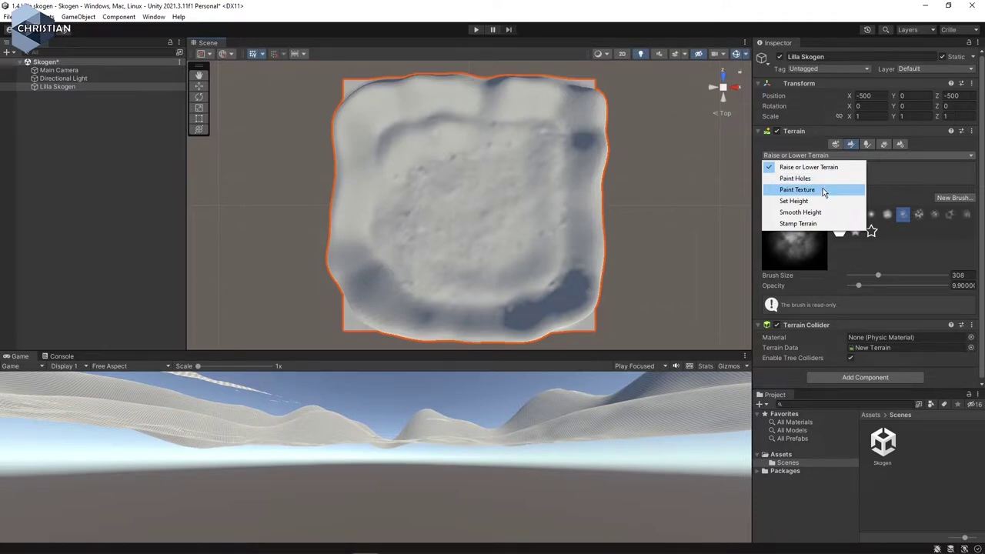
left_click(823, 191)
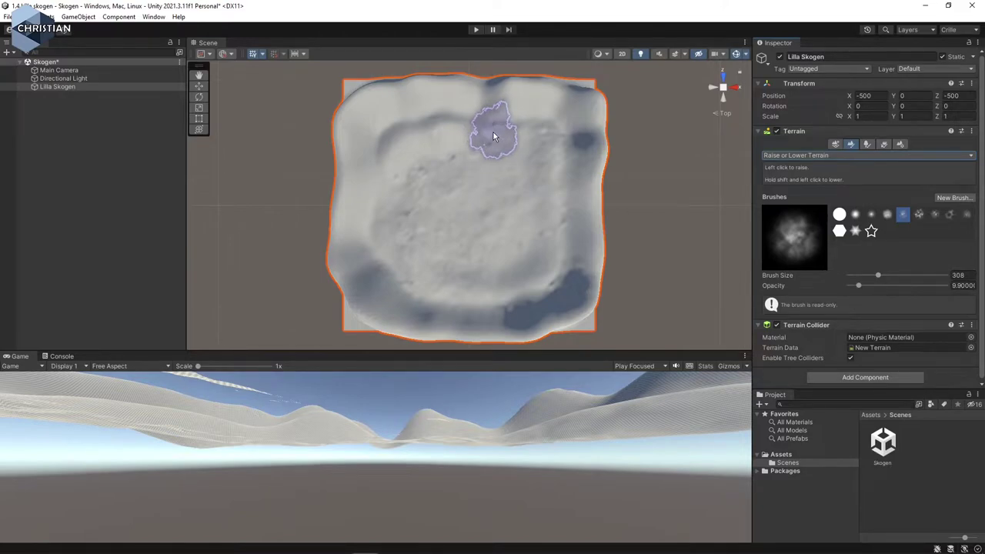
mouse_move(493, 233)
left_mouse_down("shift")
mouse_move(483, 196)
mouse_move(469, 229)
mouse_move(487, 209)
mouse_move(457, 212)
mouse_move(473, 187)
mouse_move(506, 193)
left_mouse_up("shift")
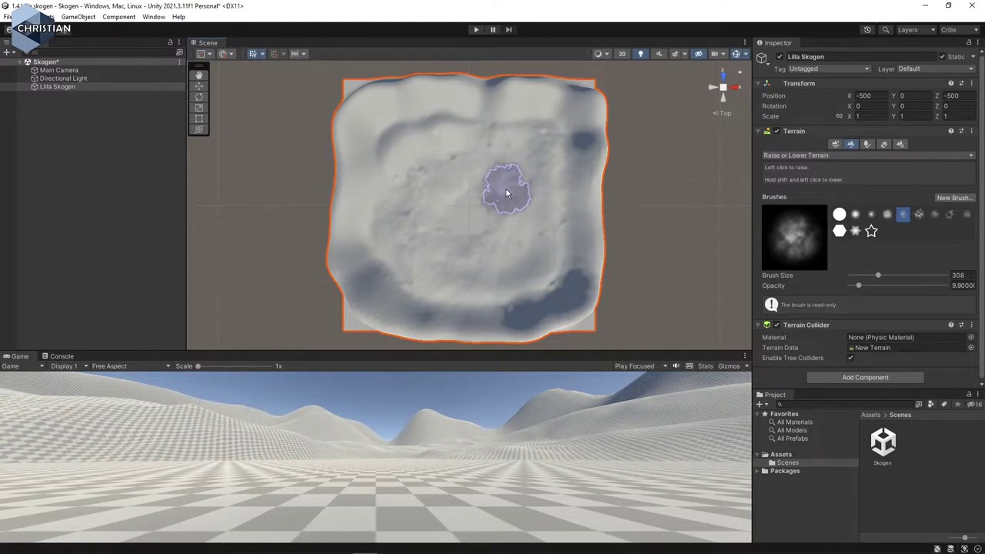
left_click_drag(864, 289, 854, 289)
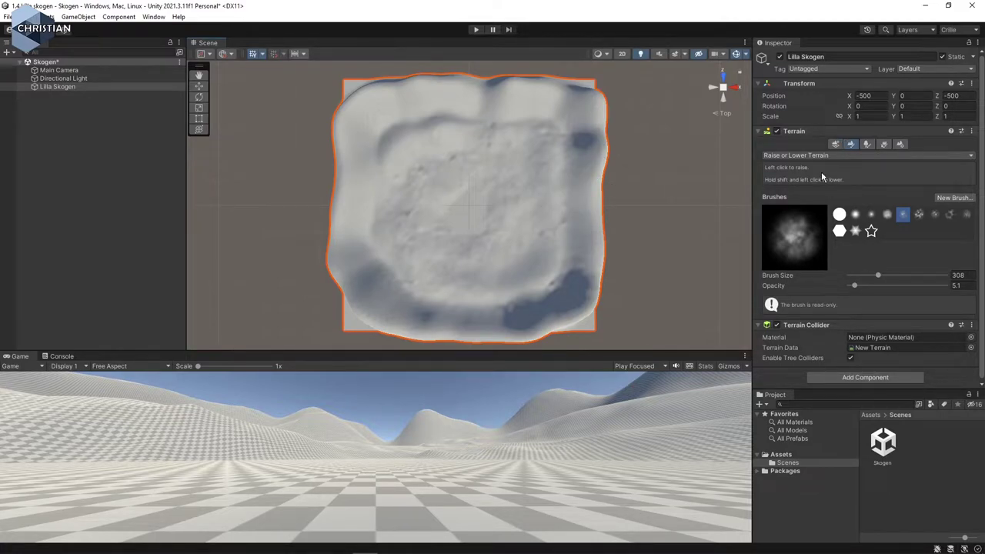
left_click(798, 156)
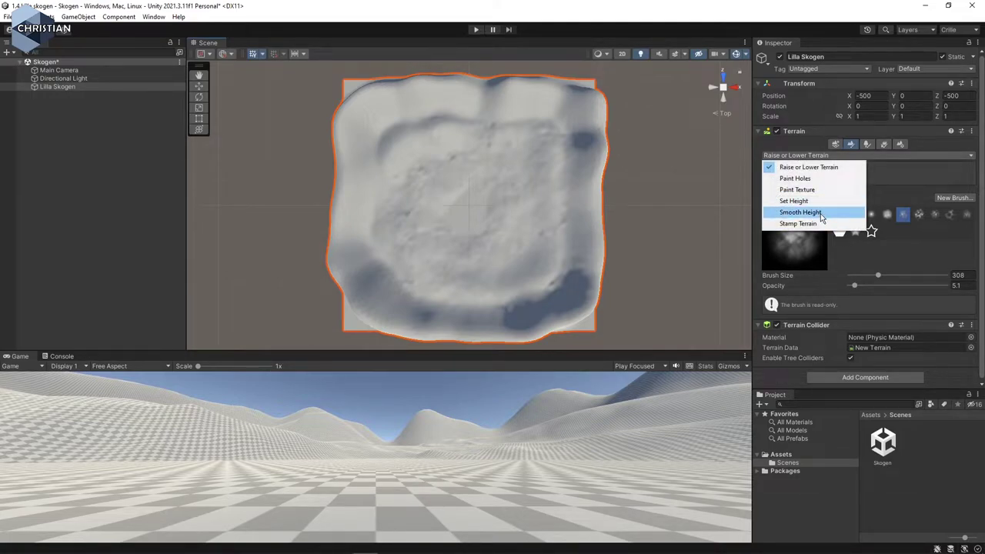
left_click(800, 212)
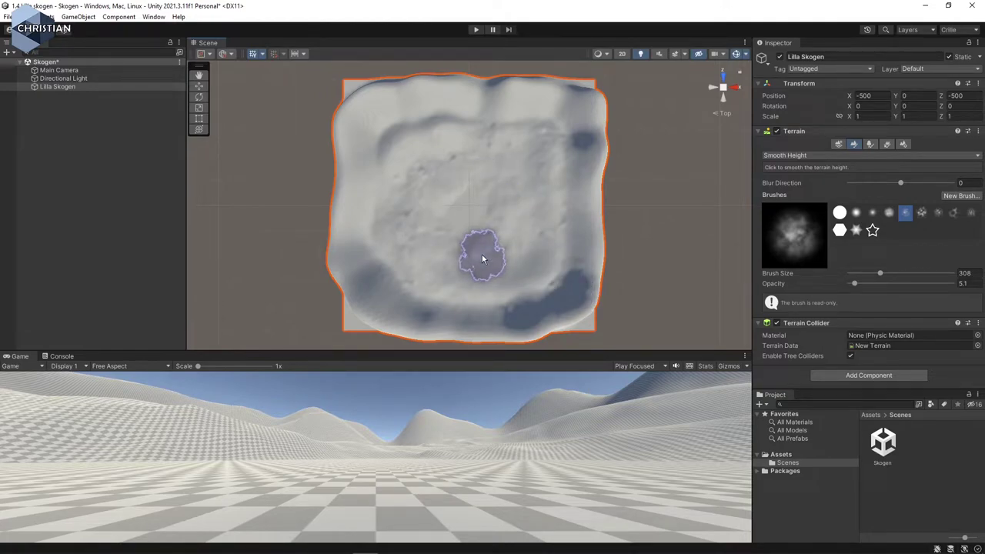
left_click(828, 156)
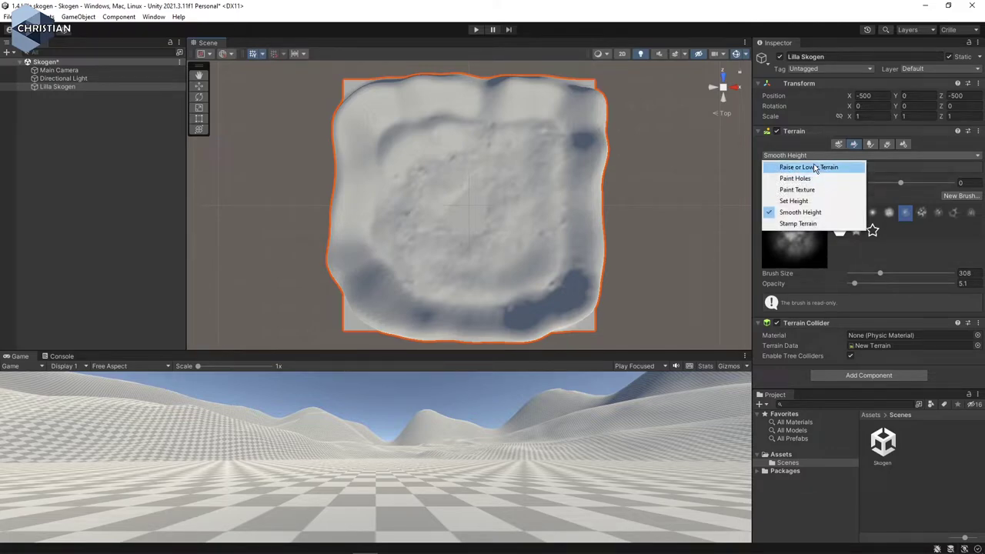
left_click(815, 168)
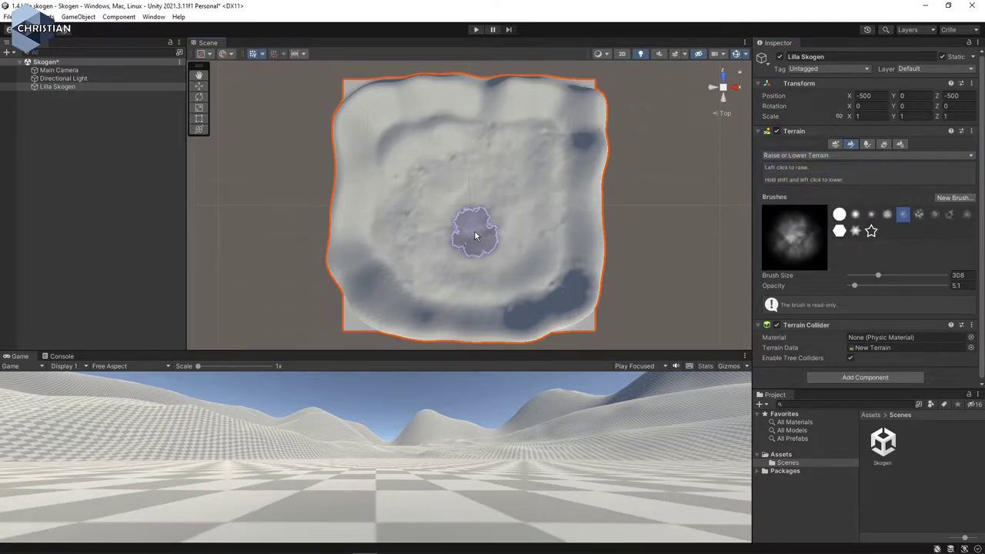
- Set the brush opacity to 17.7 and raise the ground around the terrain's centre
left_click_drag(861, 287, 866, 287)
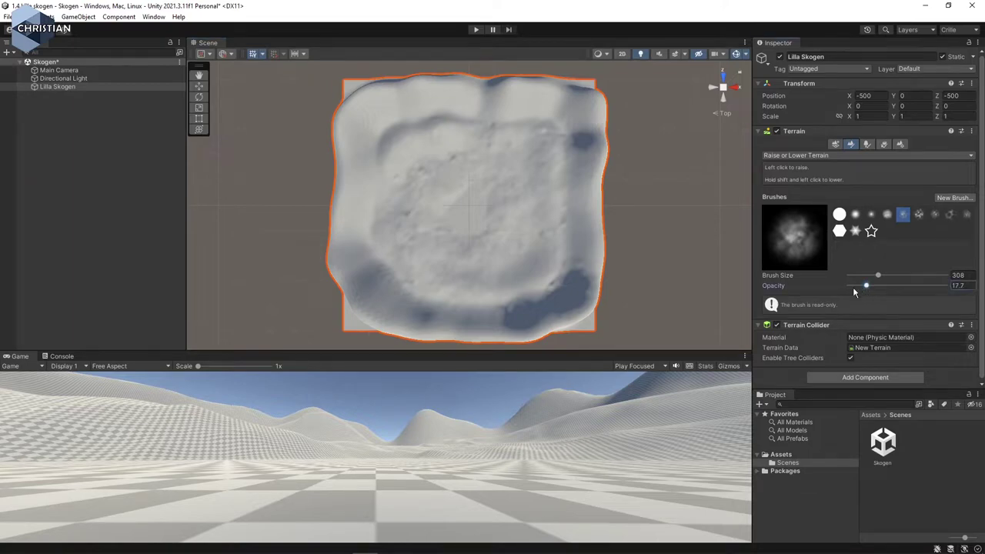
left_click(478, 223)
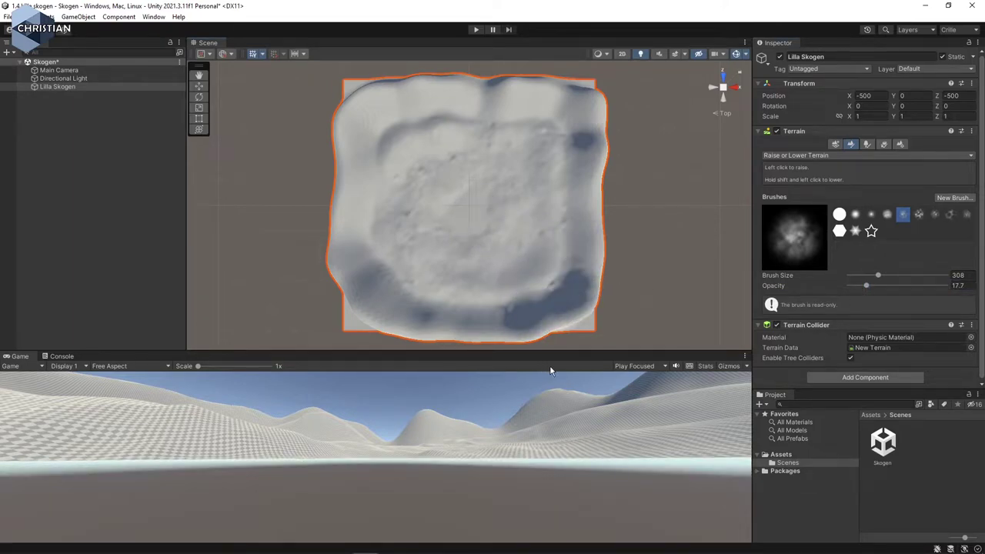
scroll(463, 231, "down", 2)
scroll(486, 228, "up", 3)
scroll(482, 240, "down", 5)
scroll(498, 241, "up", 3)
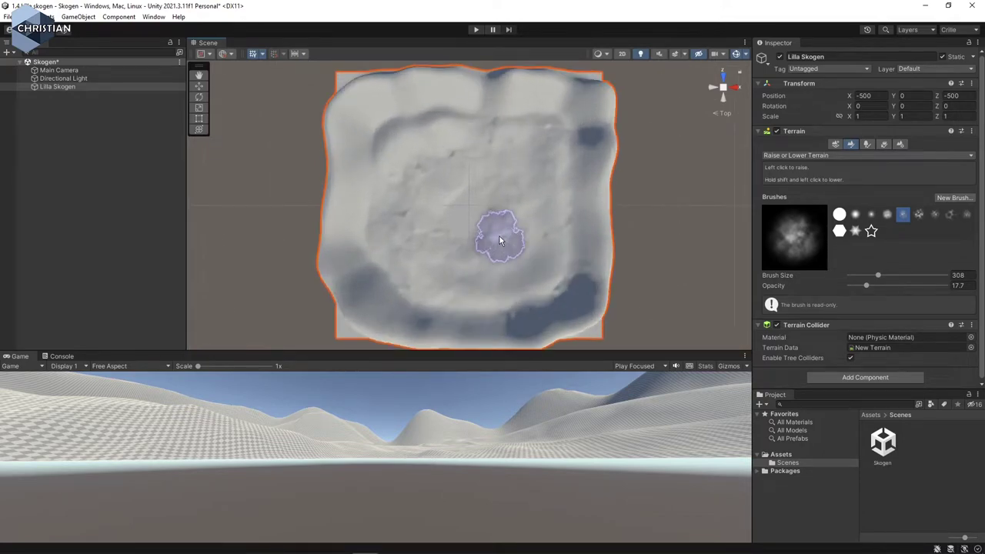
- Set the brush size to 70 and raise several small rugged hills on the valley floor
mouse_move(549, 276)
right_mouse_down()
mouse_move(495, 158)
mouse_move(490, 166)
right_mouse_up()
mouse_move(497, 274)
left_mouse_down("alt")
mouse_move(523, 281)
mouse_move(504, 161)
mouse_move(482, 295)
mouse_move(492, 167)
mouse_move(514, 186)
left_mouse_up("alt")
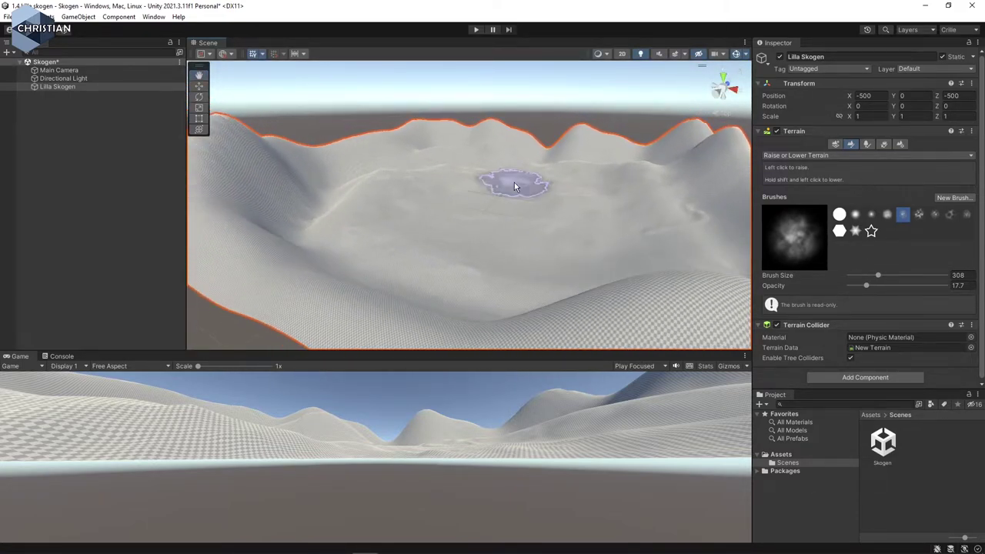
scroll(539, 267, "up", 4)
scroll(551, 272, "up", 2)
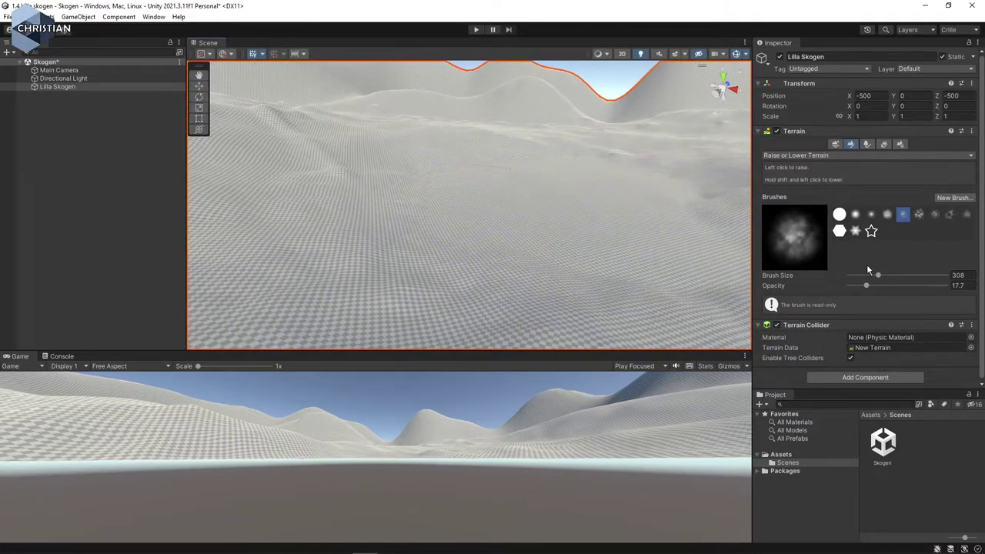
left_click_drag(881, 277, 873, 278)
left_click(480, 225)
left_click_drag(608, 221, 673, 241)
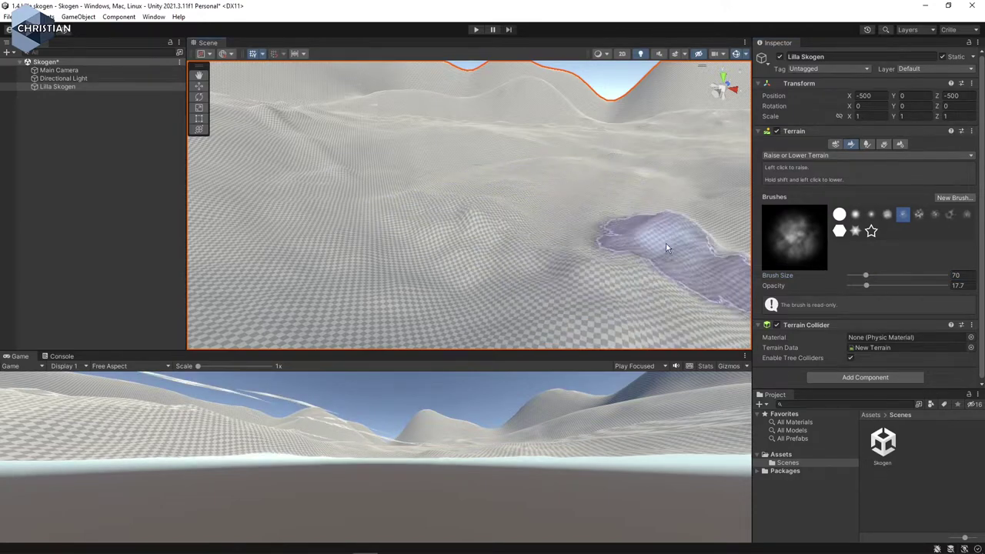
left_click(597, 187)
mouse_move(562, 257)
left_mouse_down()
mouse_move(521, 246)
mouse_move(567, 210)
mouse_move(530, 201)
mouse_move(590, 211)
mouse_move(626, 186)
mouse_move(602, 211)
left_mouse_up()
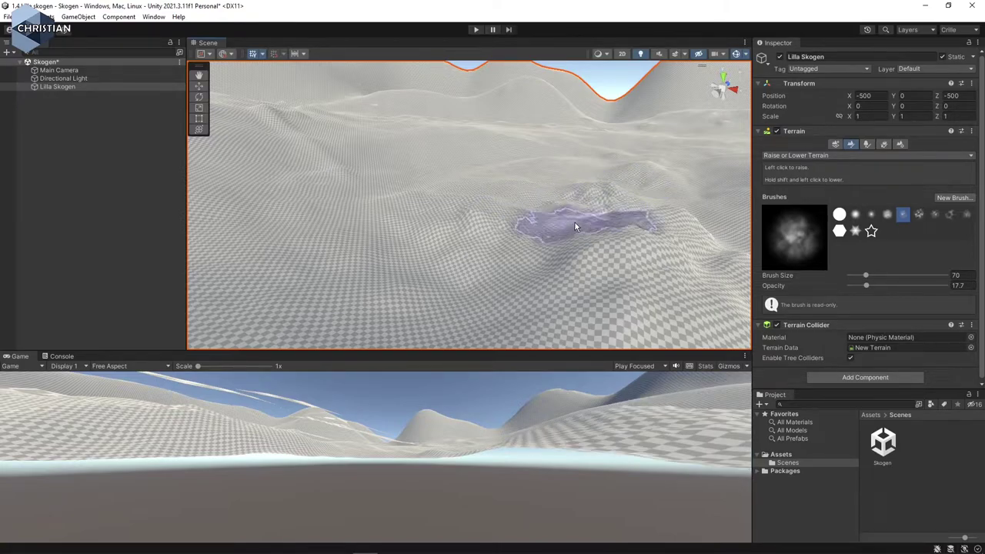
- Raise rocky ridges and a peak on the inner mountain slopes at the terrain's far edge, keeping Lilla Skogen selected
scroll(475, 192, "up", 3)
scroll(475, 195, "down", 2)
middle_click_drag(448, 138, 581, 302)
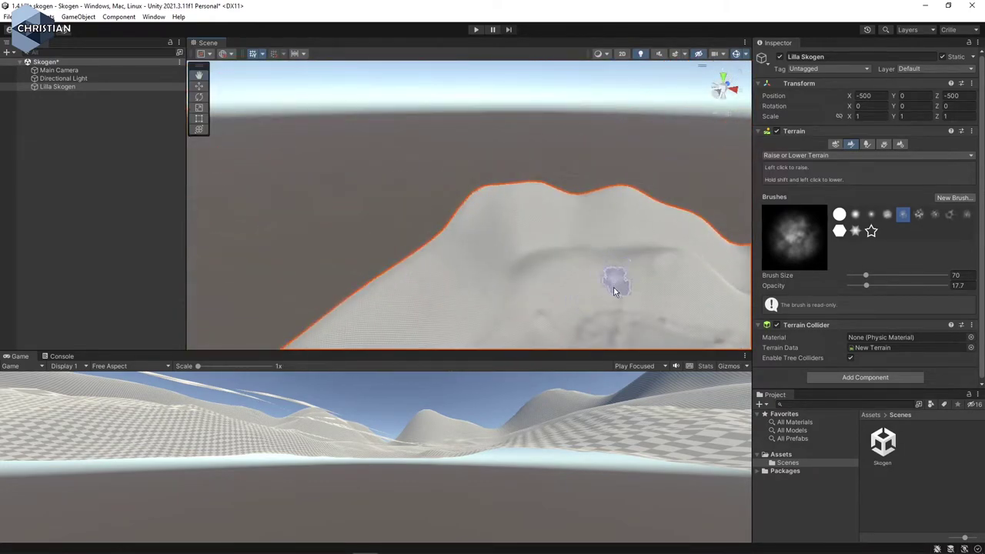
scroll(607, 288, "up", 3)
mouse_move(682, 253)
middle_mouse_down()
mouse_move(550, 234)
mouse_move(547, 220)
middle_mouse_up()
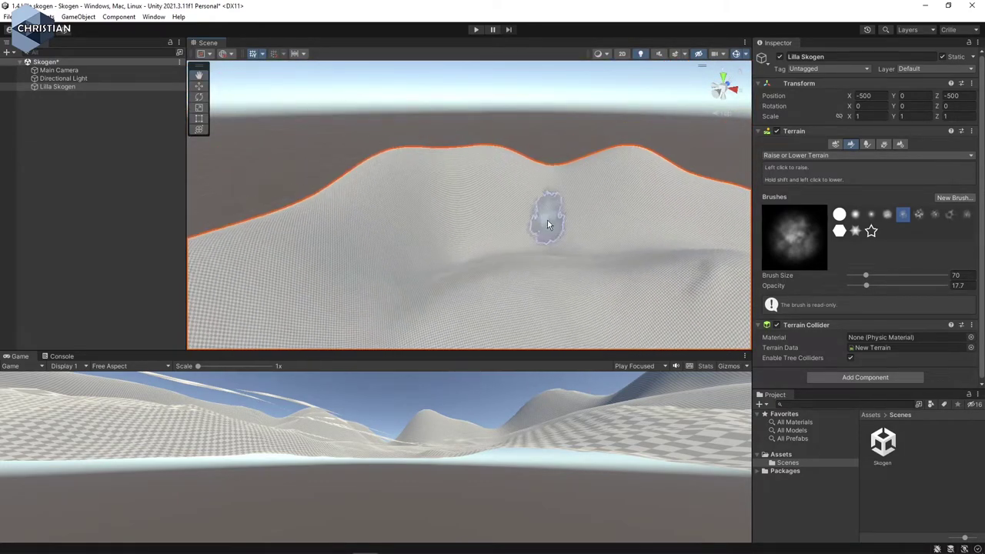
scroll(536, 232, "up", 4)
mouse_move(527, 242)
left_mouse_down()
mouse_move(561, 199)
mouse_move(604, 192)
mouse_move(600, 268)
mouse_move(611, 286)
mouse_move(489, 301)
mouse_move(359, 215)
mouse_move(341, 169)
mouse_move(389, 108)
left_mouse_up()
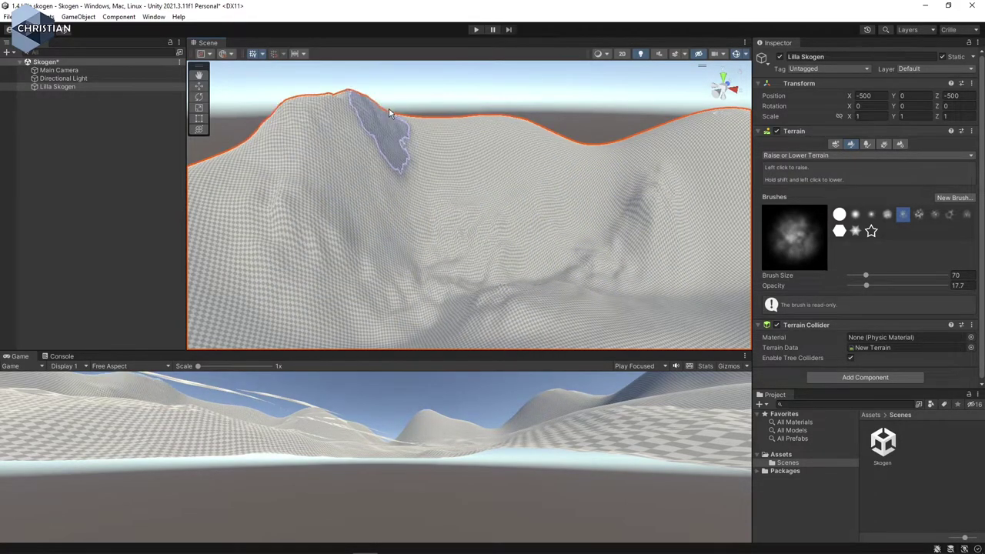
left_click(568, 131)
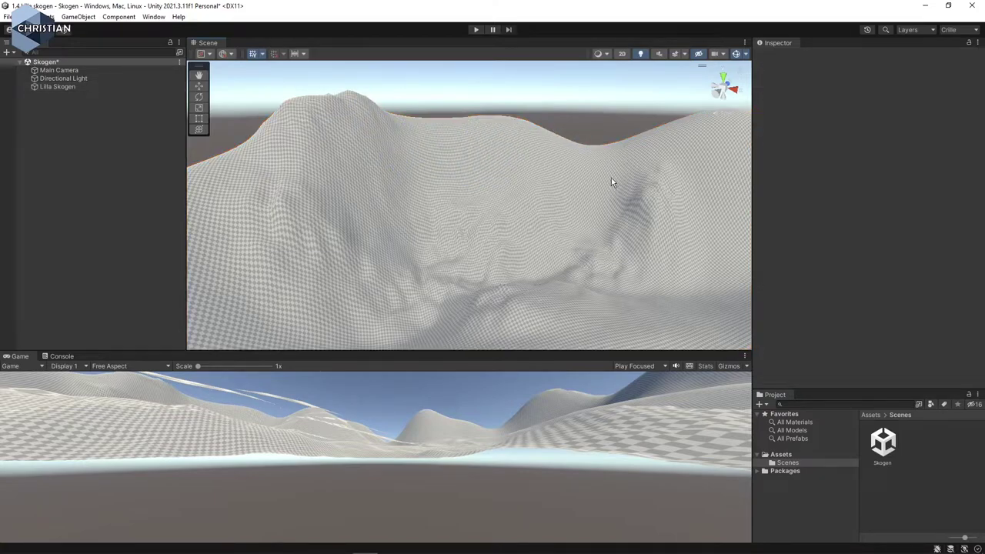
left_click(638, 292)
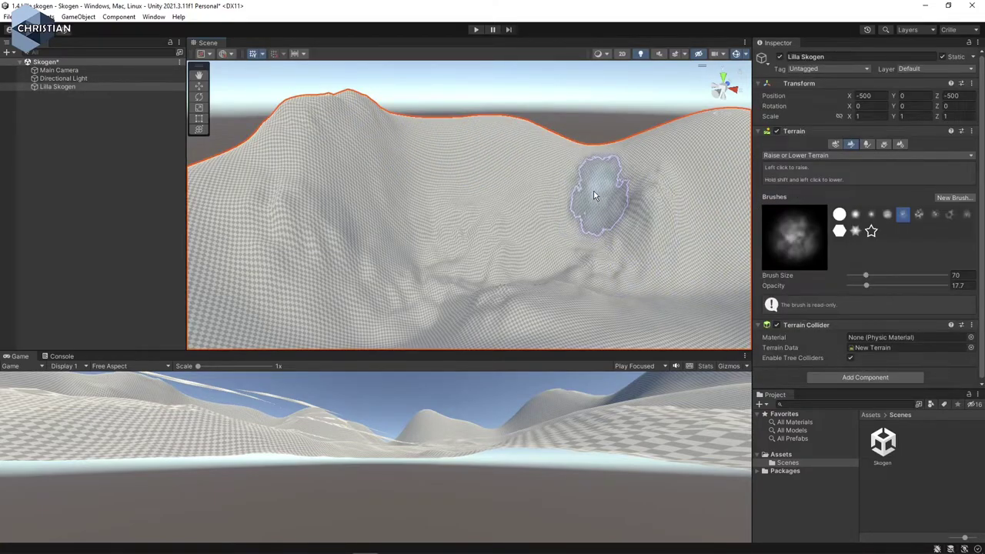
- Continue the rugged ridges along the foot and neighbouring slopes of the far mountains
mouse_move(504, 307)
left_mouse_down()
mouse_move(501, 323)
mouse_move(523, 318)
left_mouse_up()
middle_click_drag(677, 259, 361, 231)
mouse_move(554, 279)
left_mouse_down()
mouse_move(598, 253)
mouse_move(699, 253)
mouse_move(564, 264)
mouse_move(464, 233)
left_mouse_up()
mouse_move(464, 233)
right_mouse_down()
mouse_move(605, 282)
mouse_move(582, 303)
mouse_move(512, 275)
right_mouse_up()
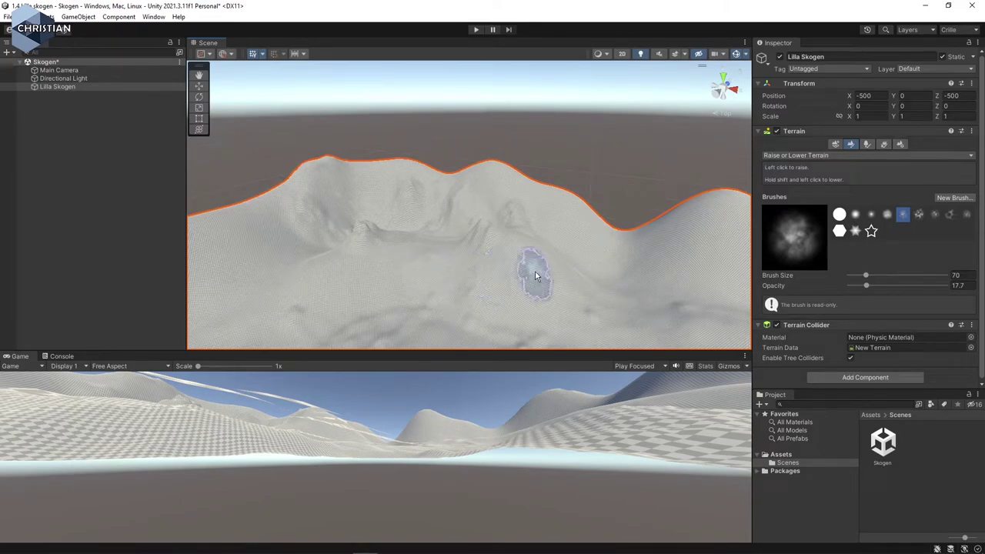
scroll(541, 269, "down", 10)
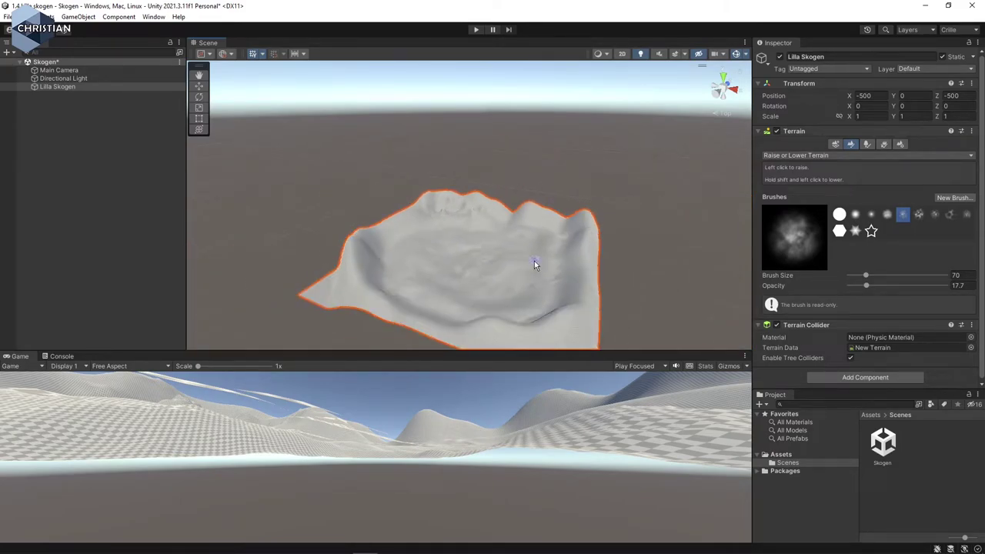
scroll(536, 265, "up", 5)
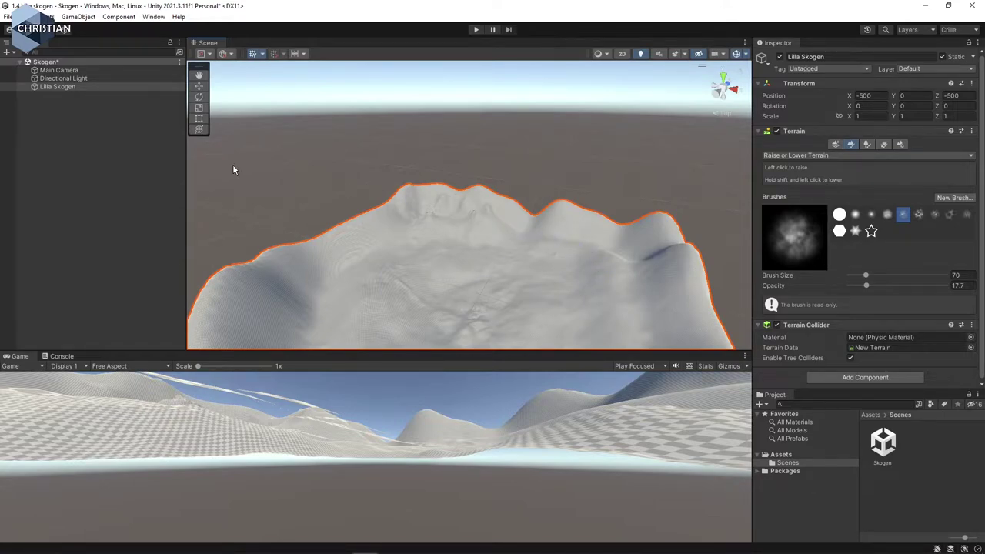
- Import the complete FirstPersonCharacter custom package from the Mina UnityAssets folder into the project
left_click(85, 149)
left_click(45, 16)
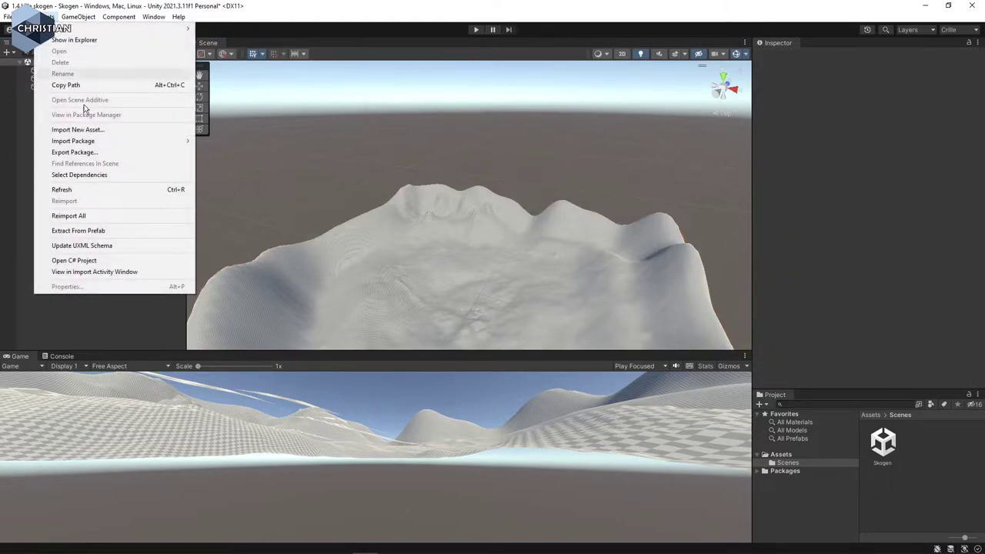
mouse_move(97, 142)
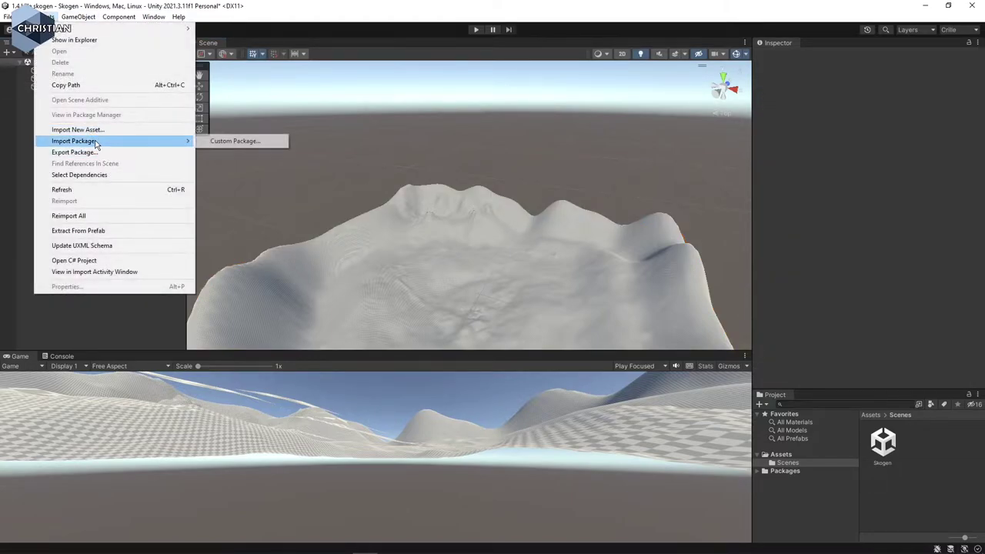
left_click(234, 142)
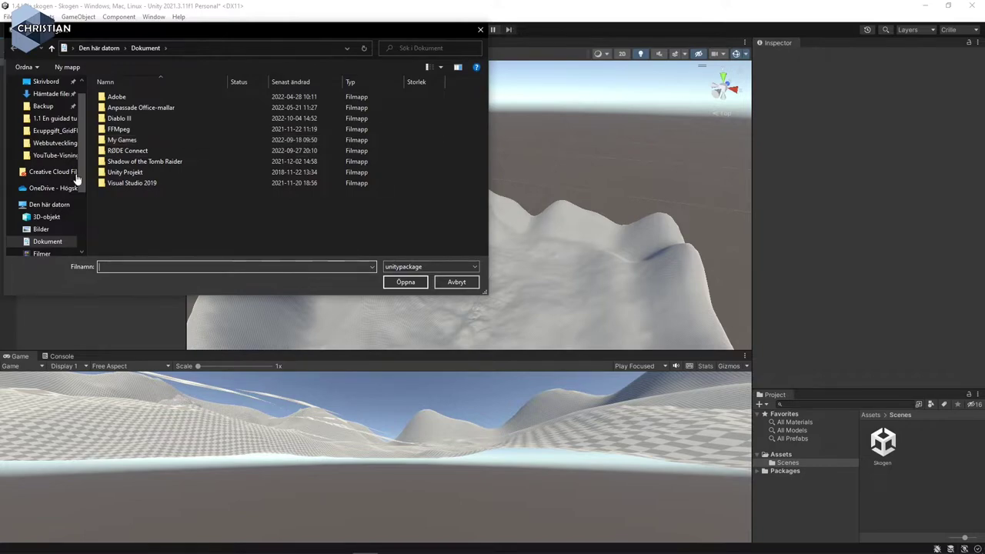
left_click(53, 188)
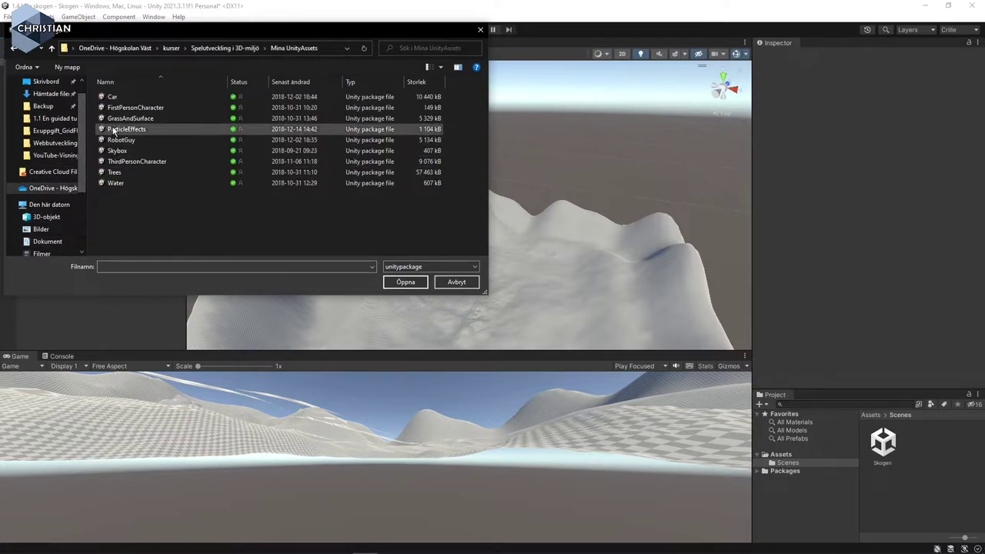
left_click(147, 109)
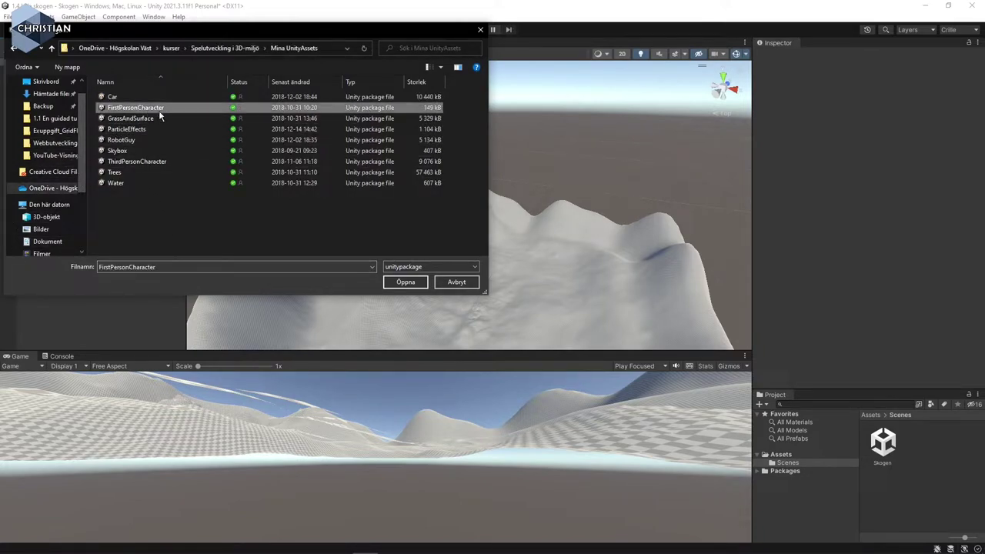
left_click(406, 282)
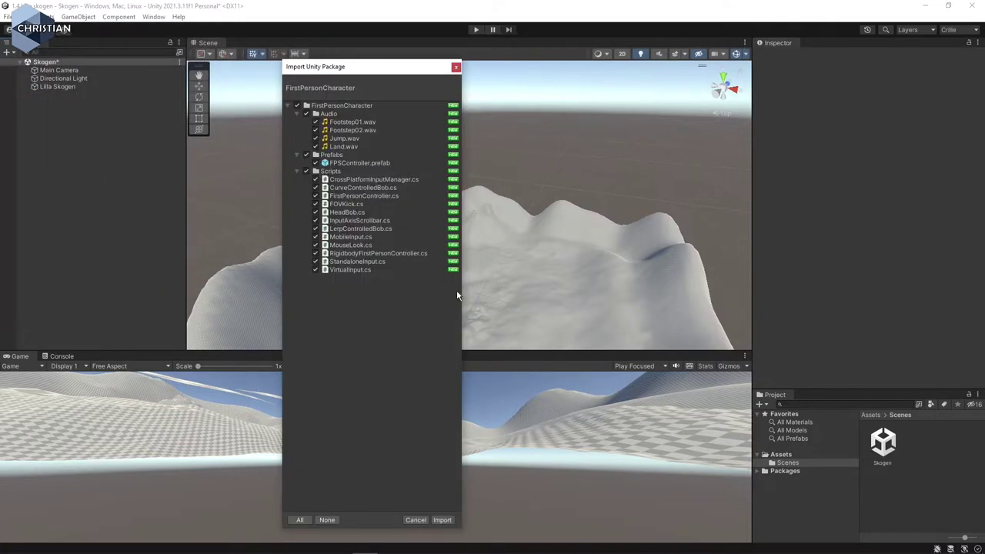
left_click(443, 520)
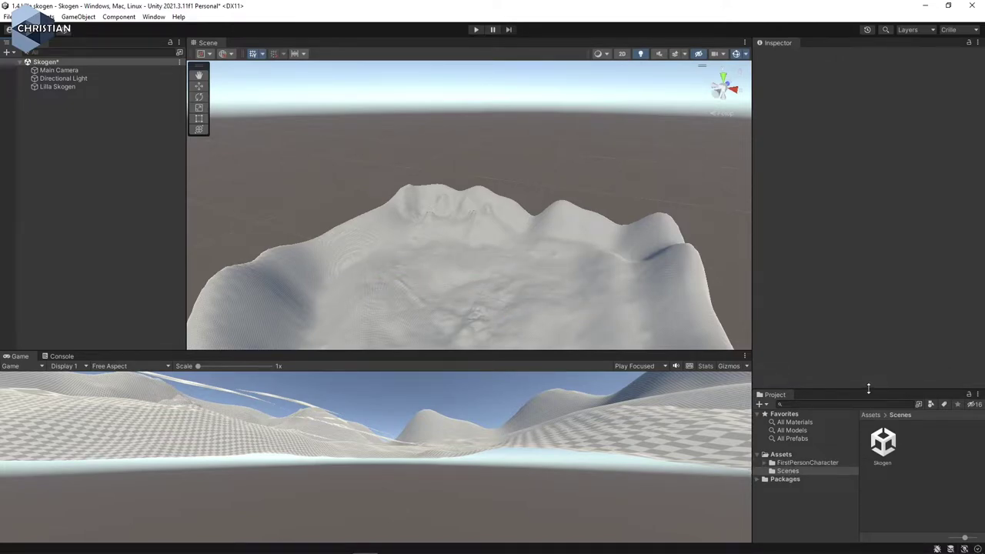
- Place the FPSController prefab from FirstPersonCharacter on the valley floor of the terrain and delete the Main Camera
left_click_drag(868, 390, 865, 297)
left_click(801, 370)
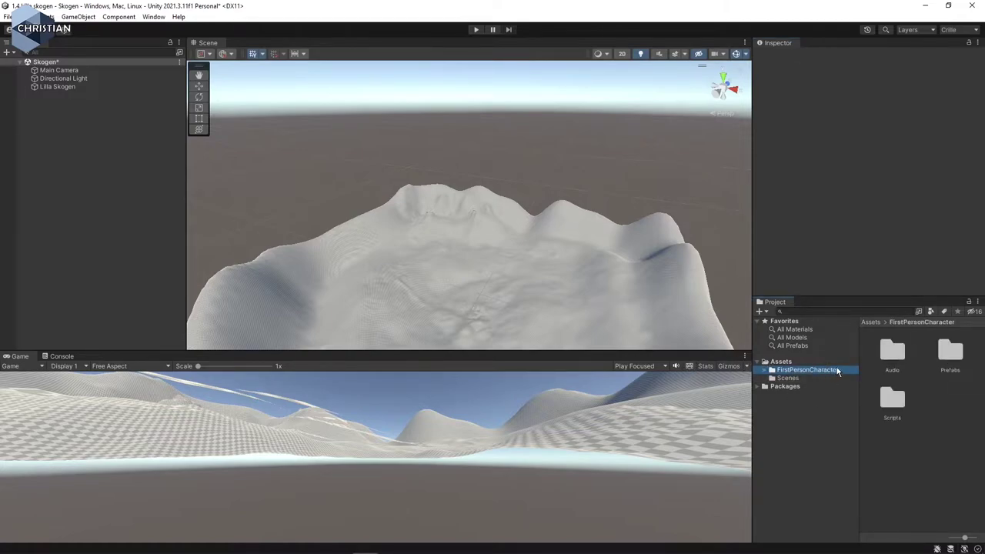
left_click(763, 371)
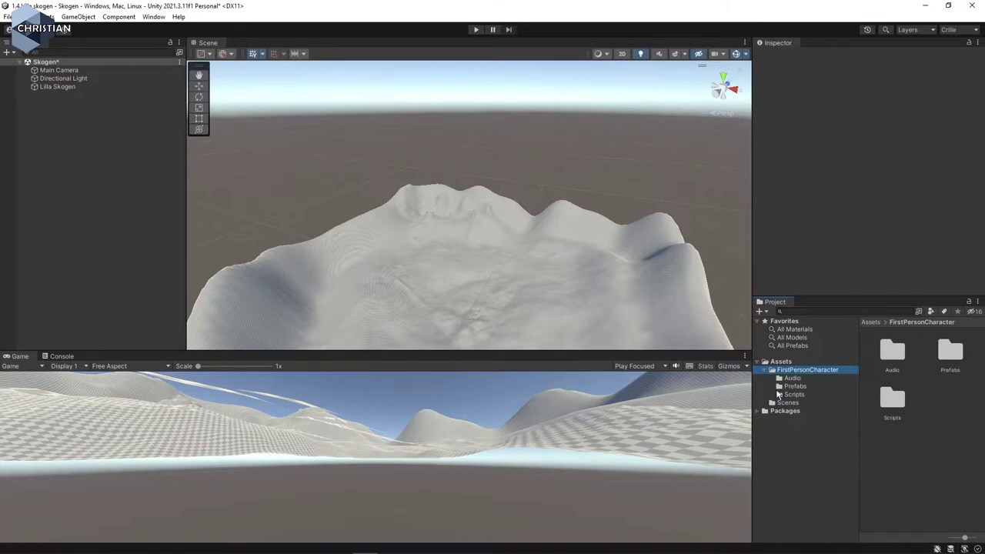
left_click(793, 387)
left_click_drag(890, 354, 474, 320)
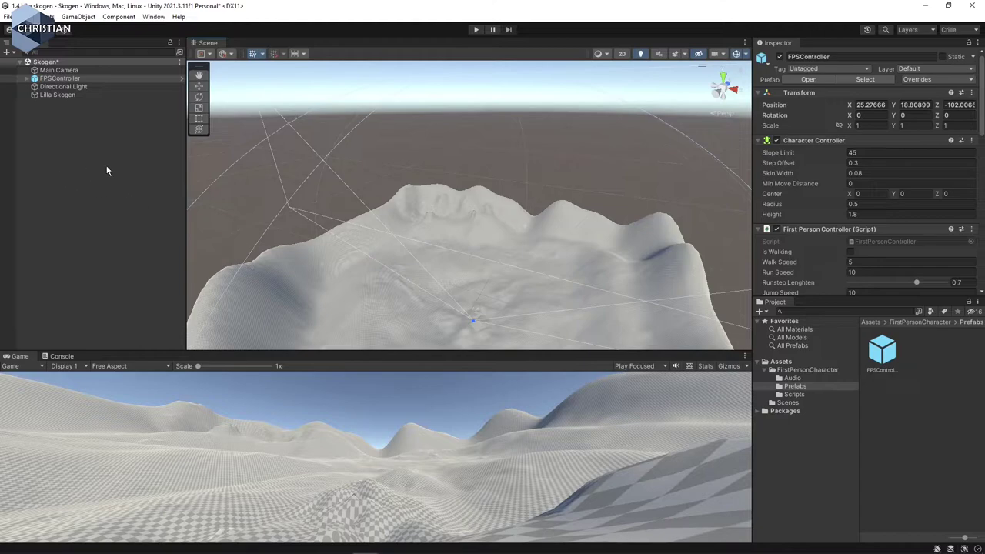
left_click(88, 70)
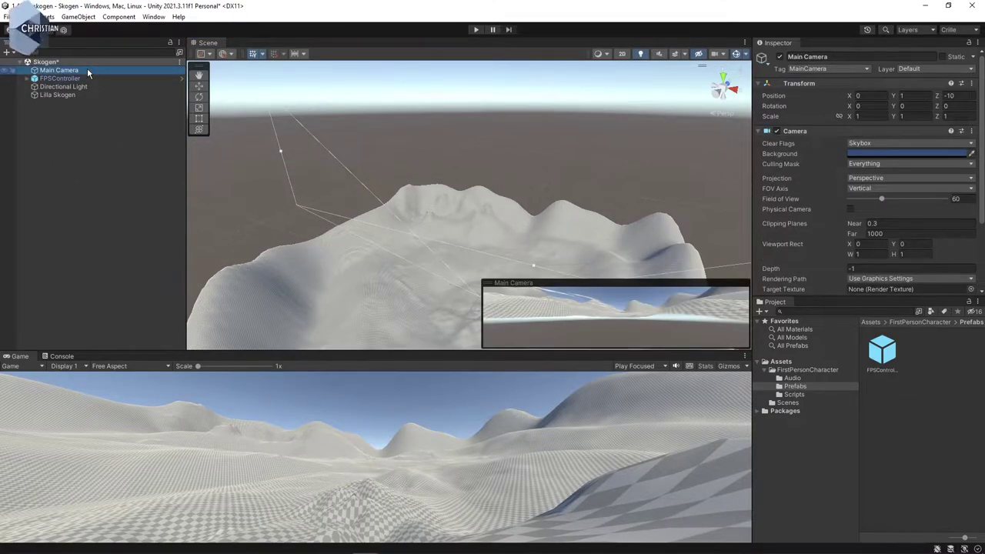
key("Delete")
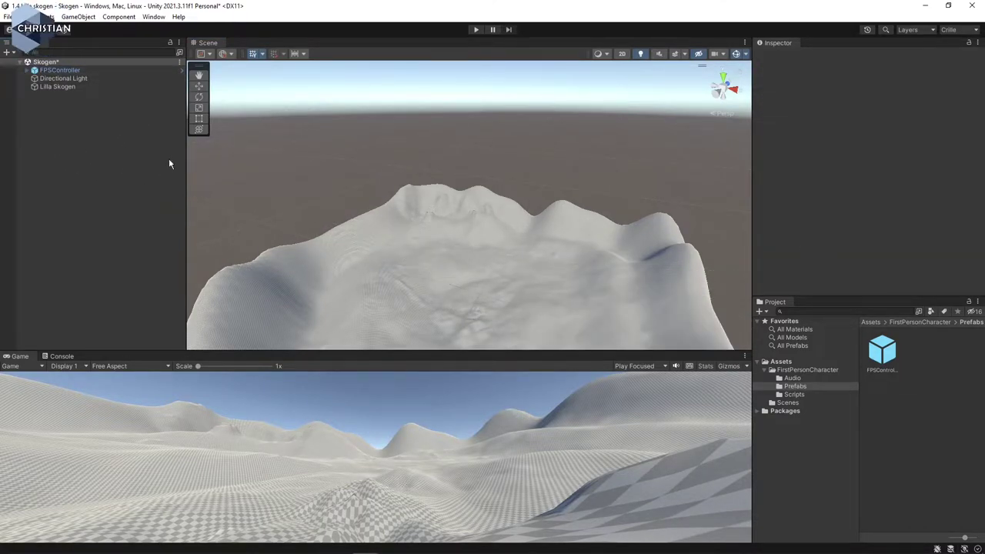
- Raise the FPSController above the terrain surface to a Y position of about 21.77
left_click(98, 70)
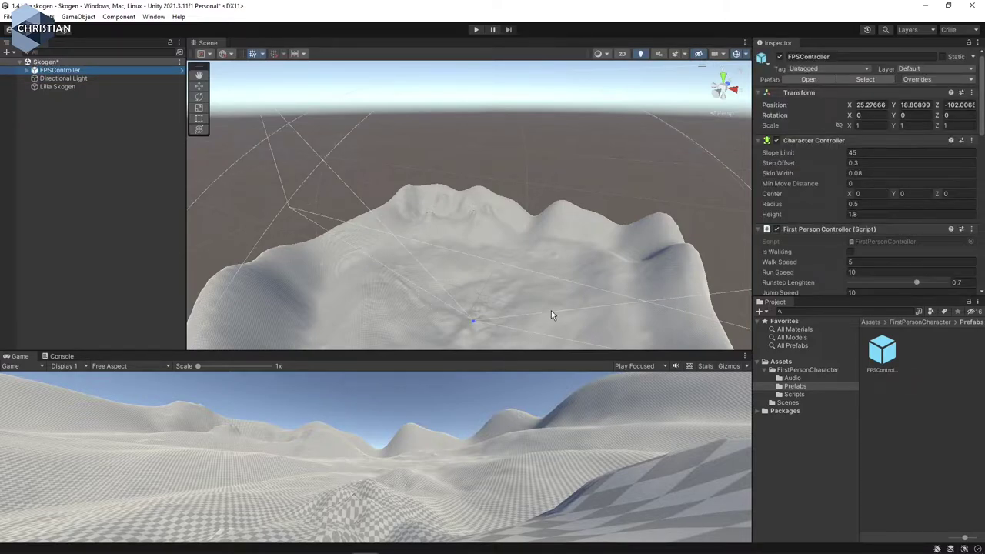
key("f")
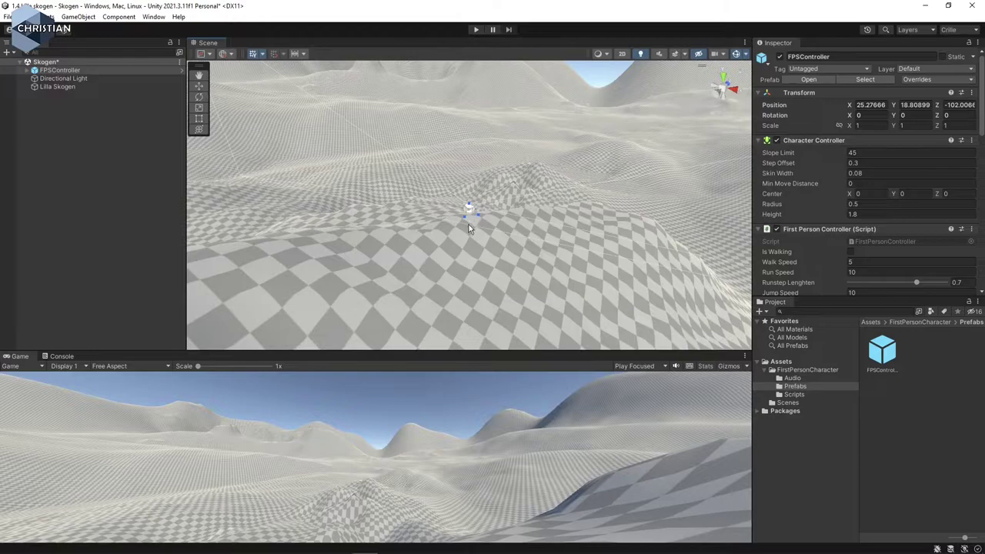
scroll(503, 248, "up", 5)
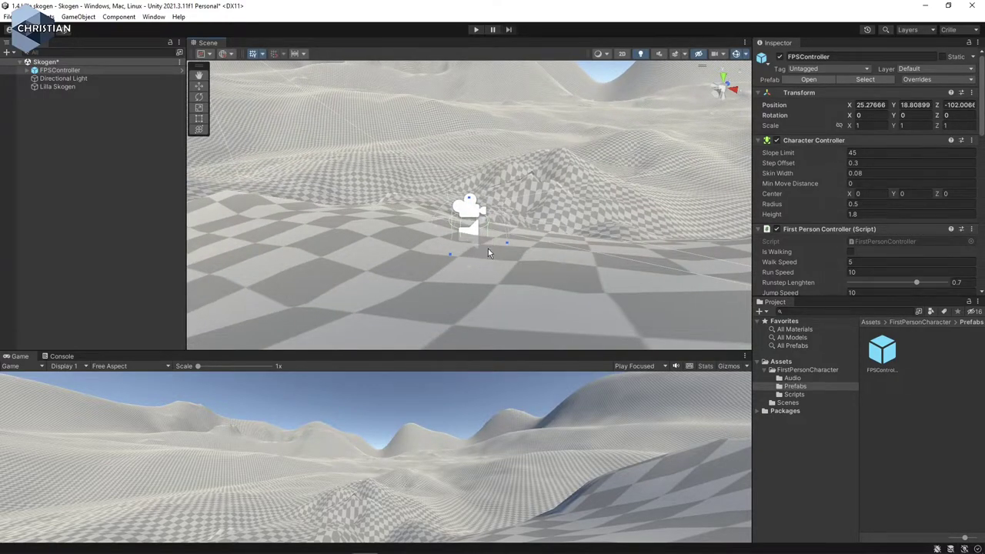
left_click(198, 86)
left_click_drag(477, 171, 460, 20)
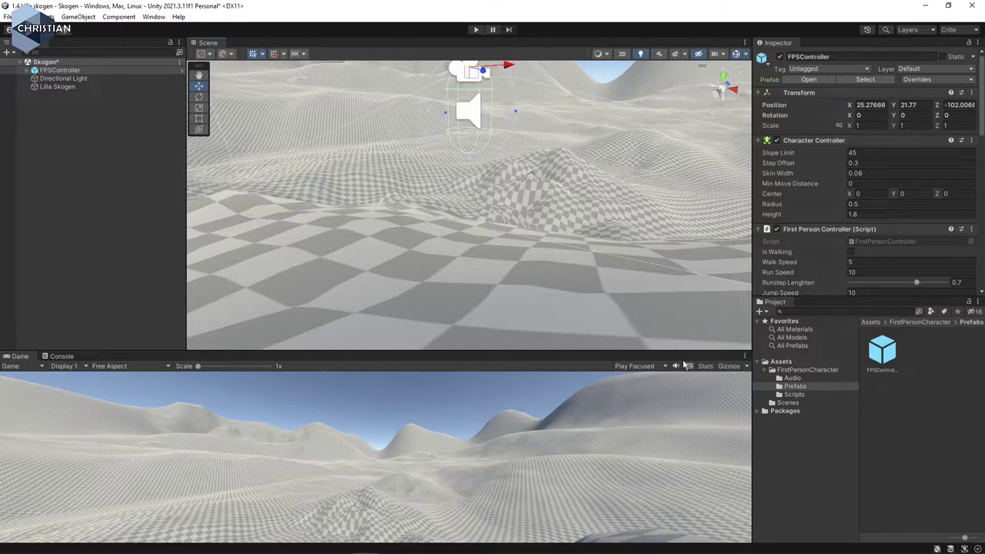
- Run the game, walk the first-person character a short way over the terrain, and stop the test
left_click(476, 29)
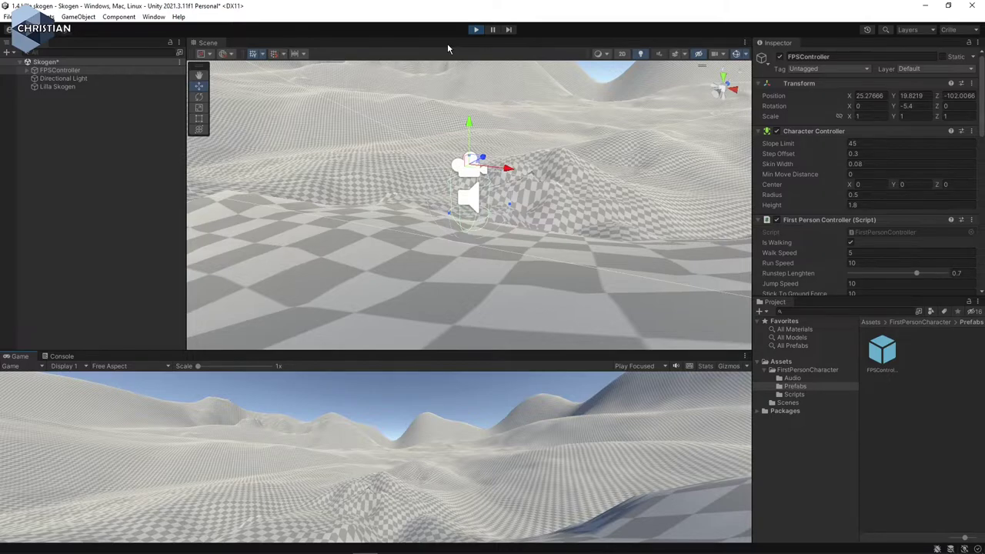
key("a")
key("w")
key("w")
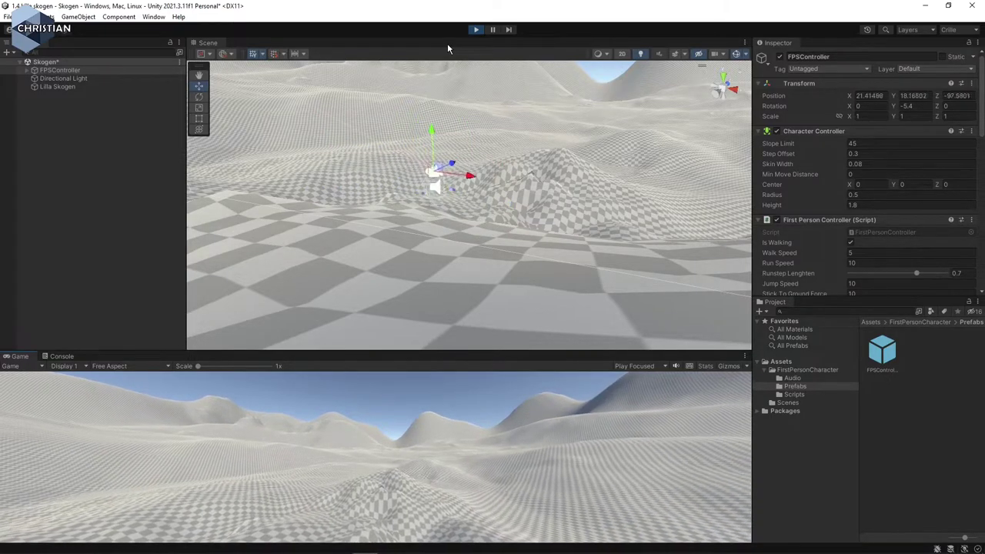
left_click(476, 30)
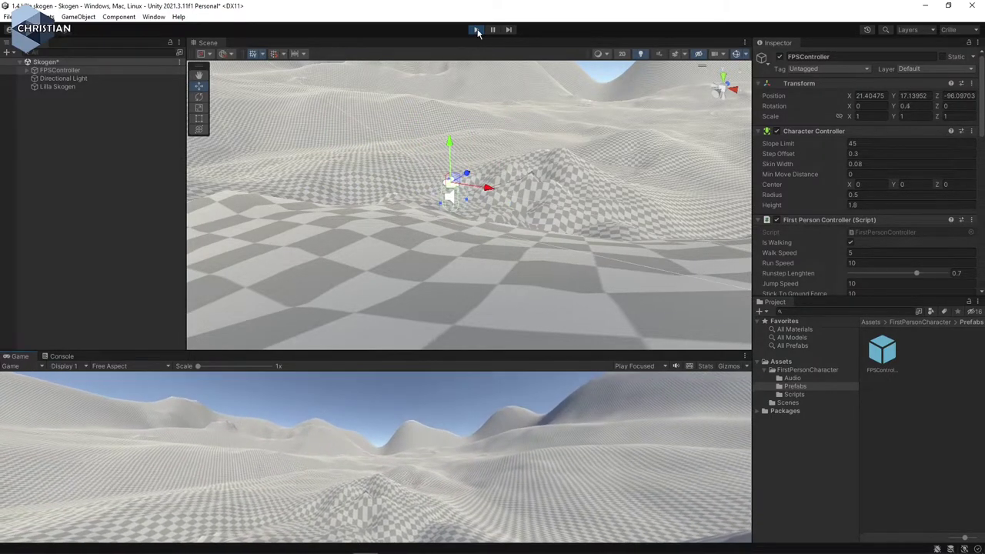
- Set the Game view to Play Maximized, then run the game briefly and stop it
left_click(640, 366)
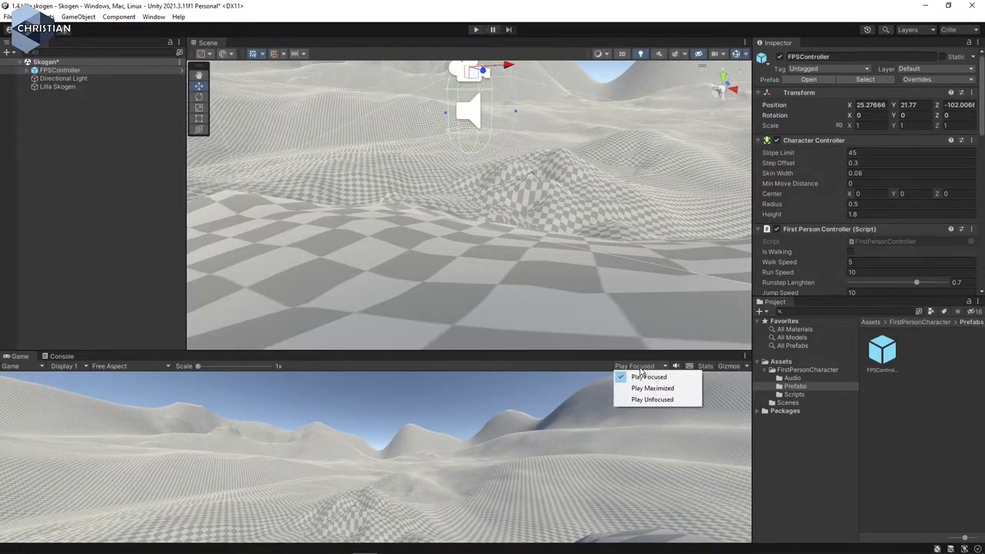
left_click(653, 388)
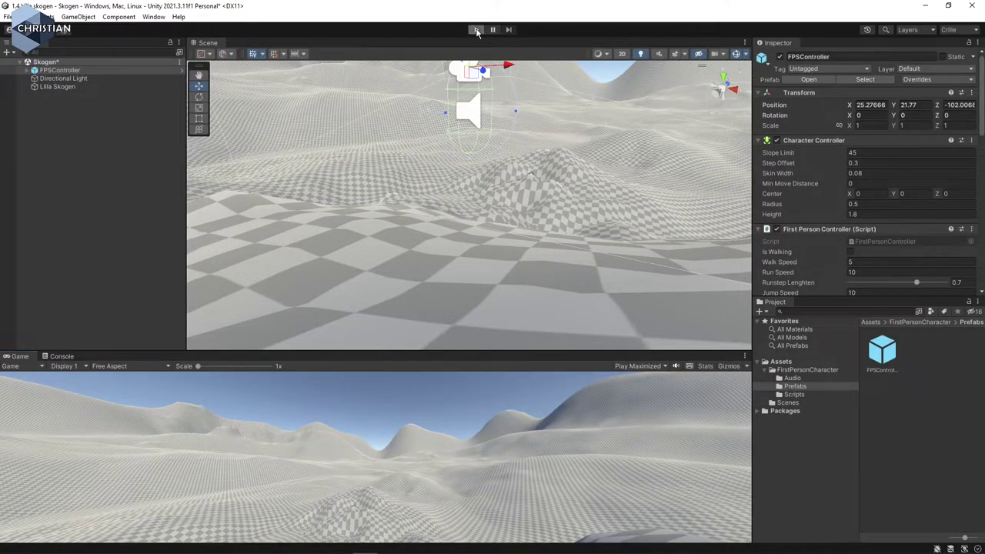
left_click(476, 30)
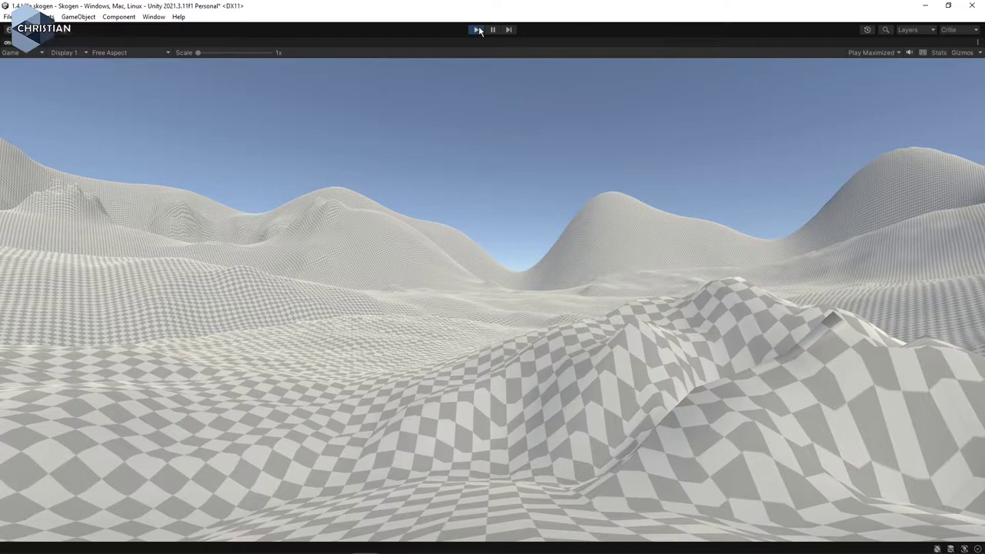
left_click(477, 29)
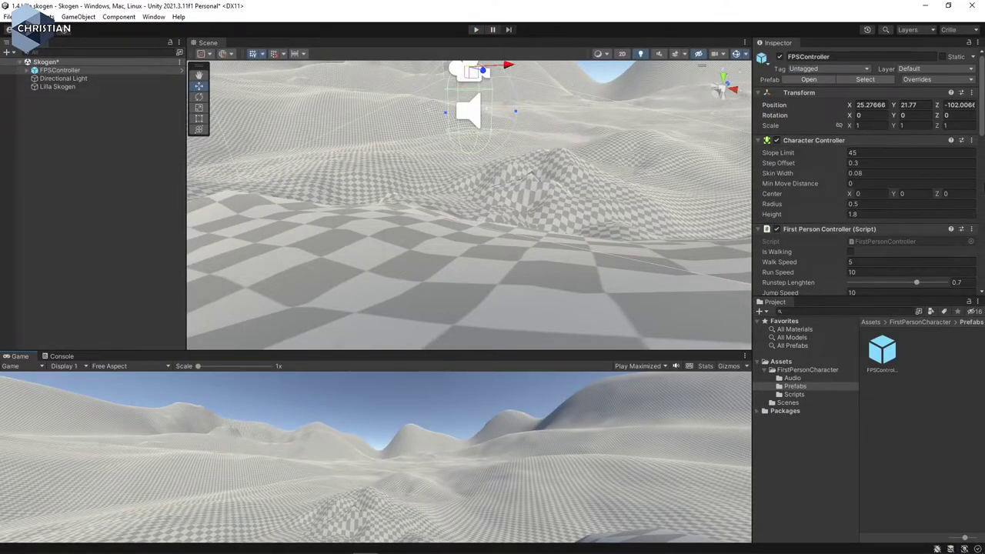
- Set the FPSController's Walk Speed to 9 and run the game to test walking, jumping and looking around the valley
left_click(796, 262)
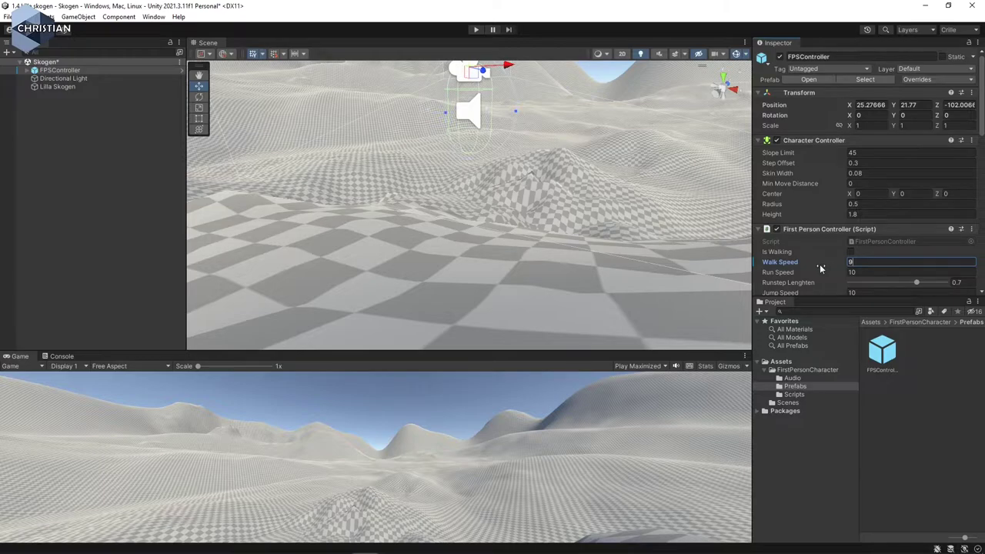
left_click(476, 30)
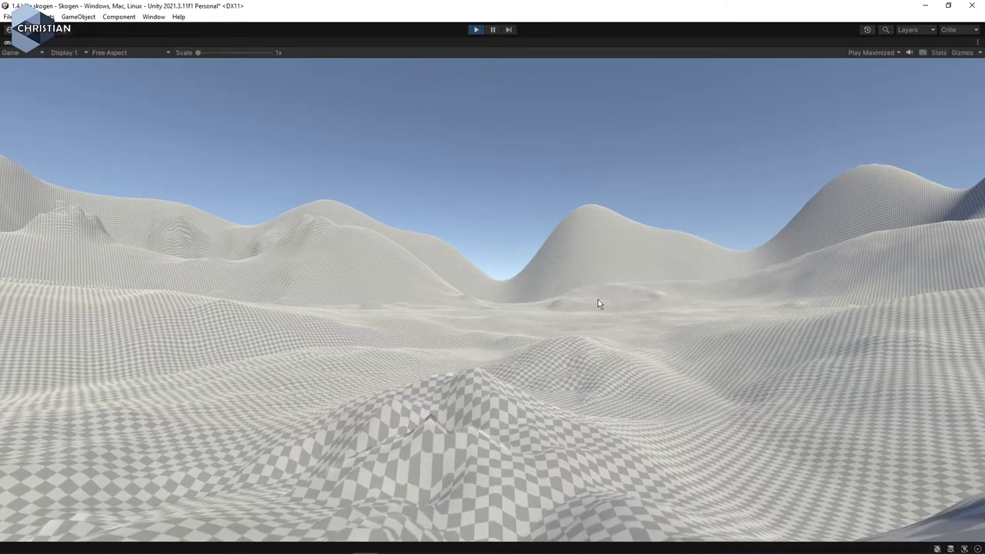
key("w")
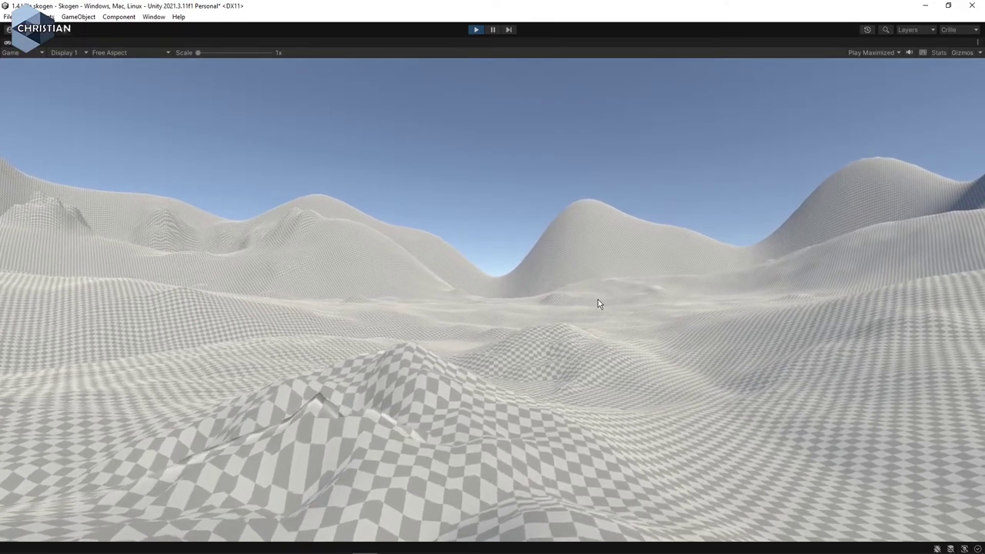
key("w")
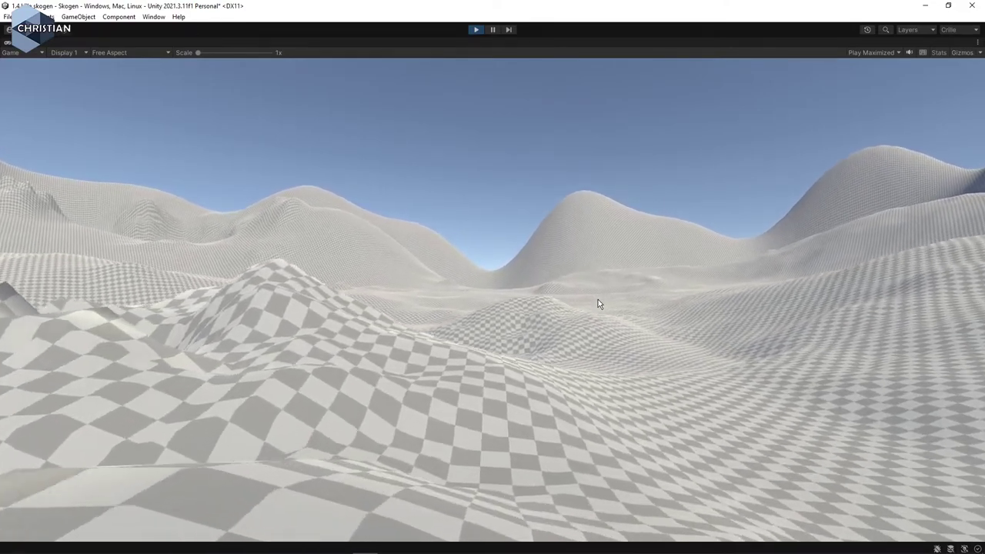
key("w")
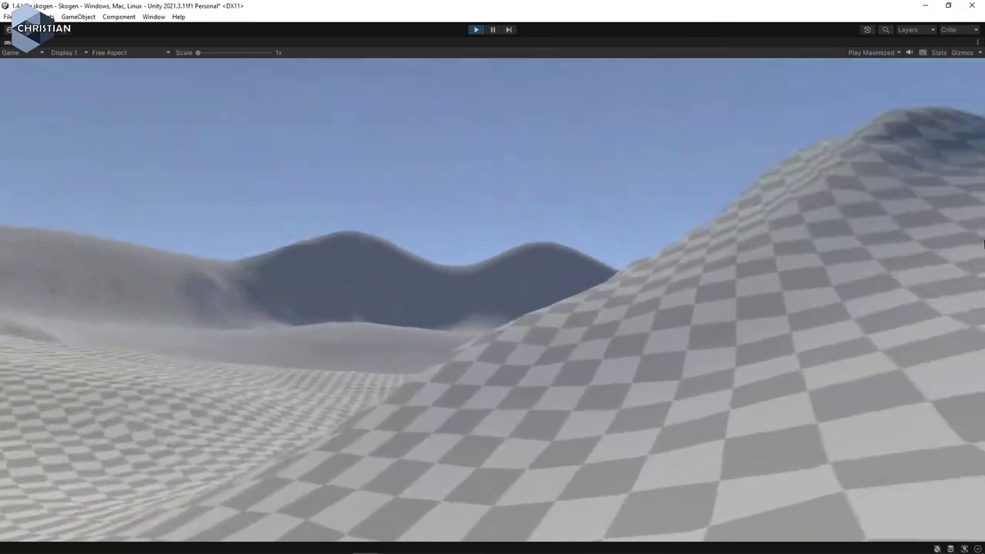
key("w")
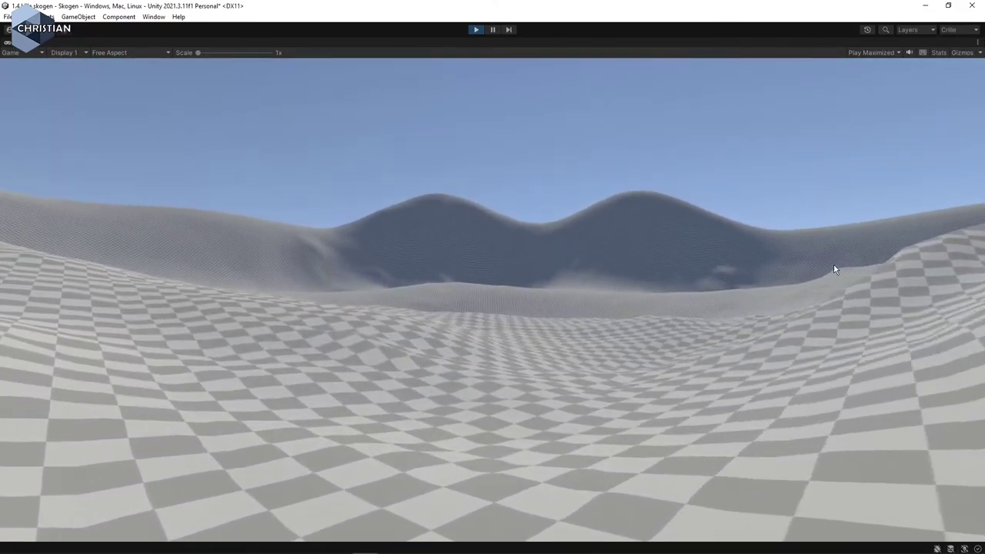
key("w")
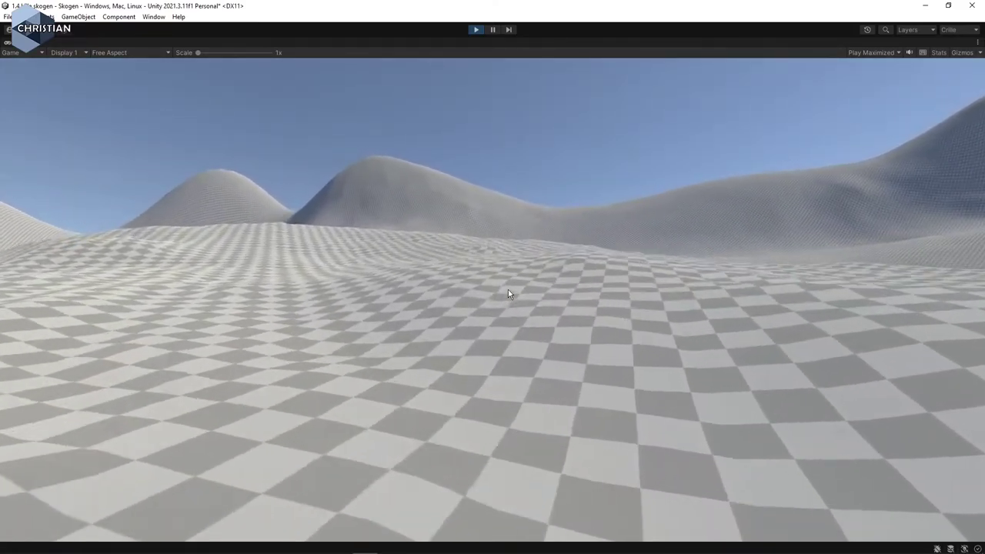
key("w")
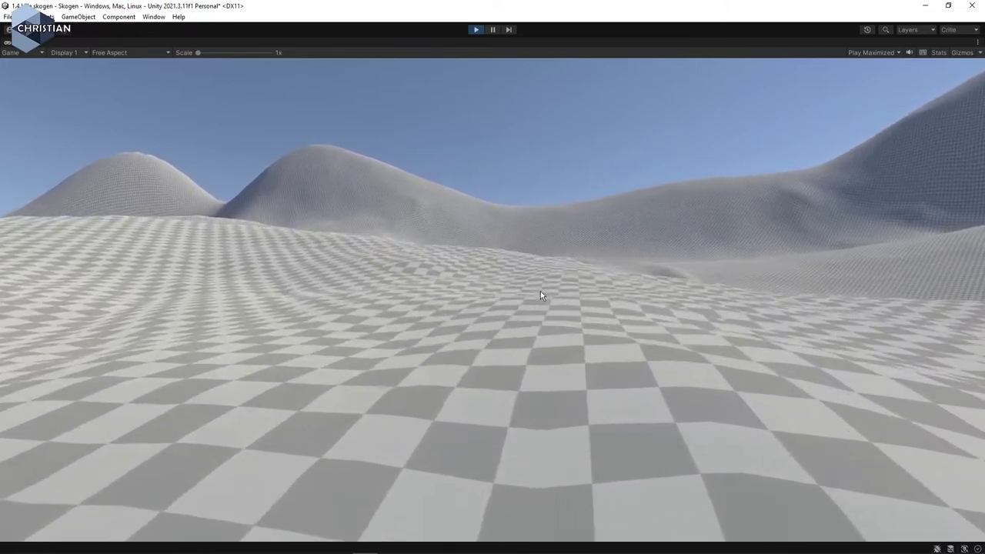
key("space")
key("space")
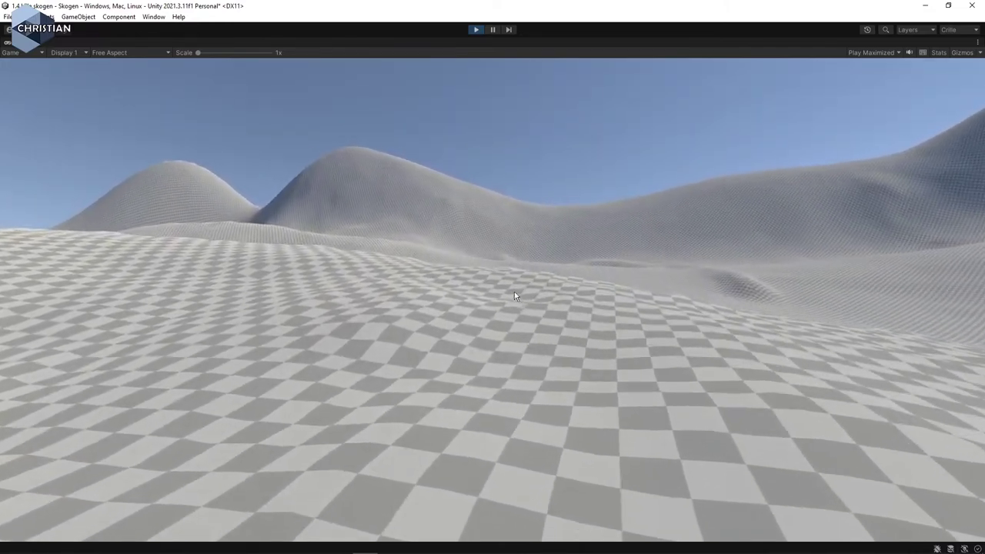
key("w")
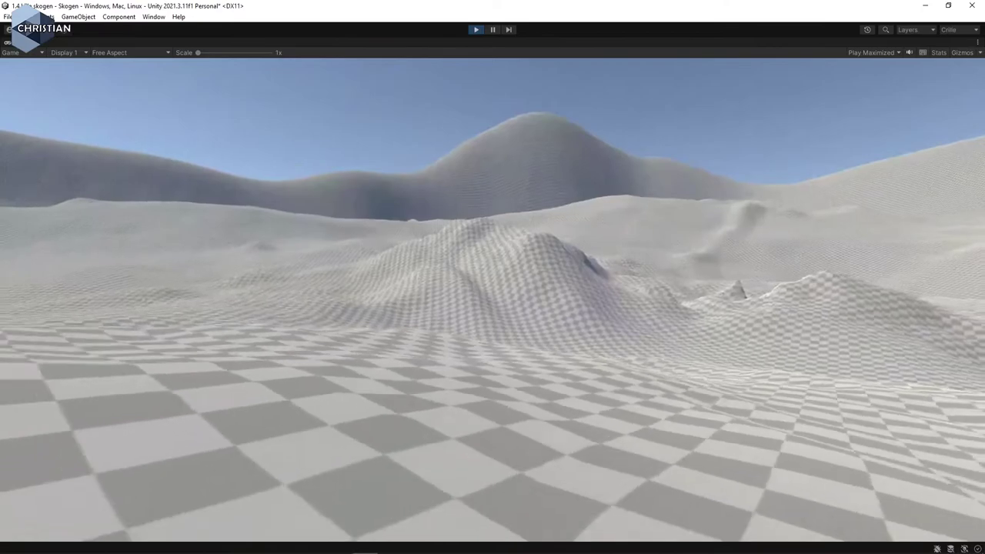
key("d")
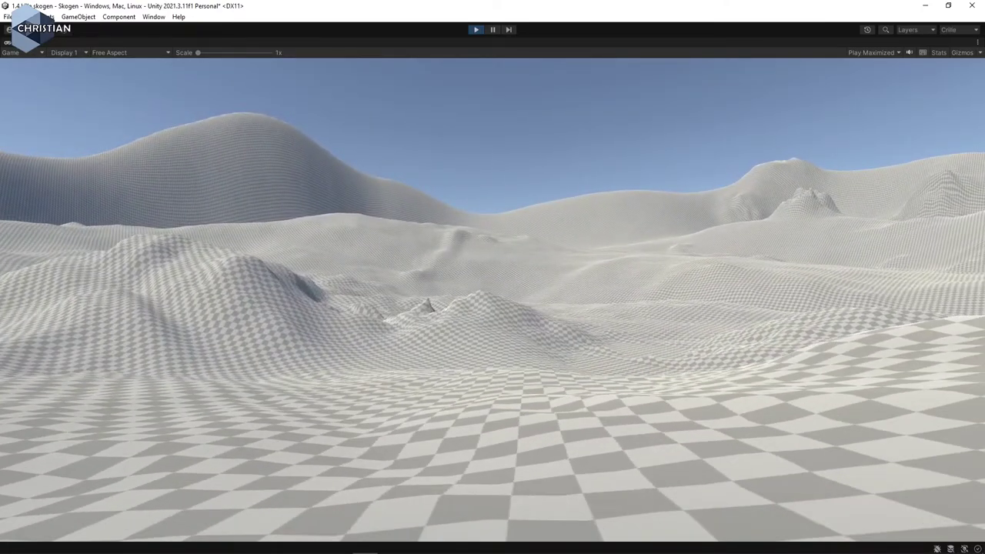
key("Escape")
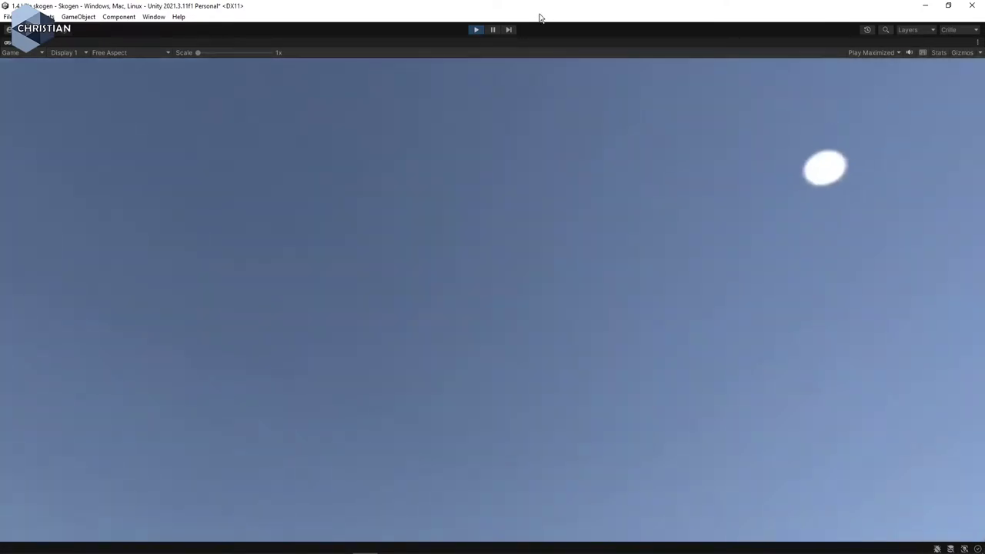
- Stop the running game and import the full contents of the GrassAndSurface package into the project
left_click(476, 30)
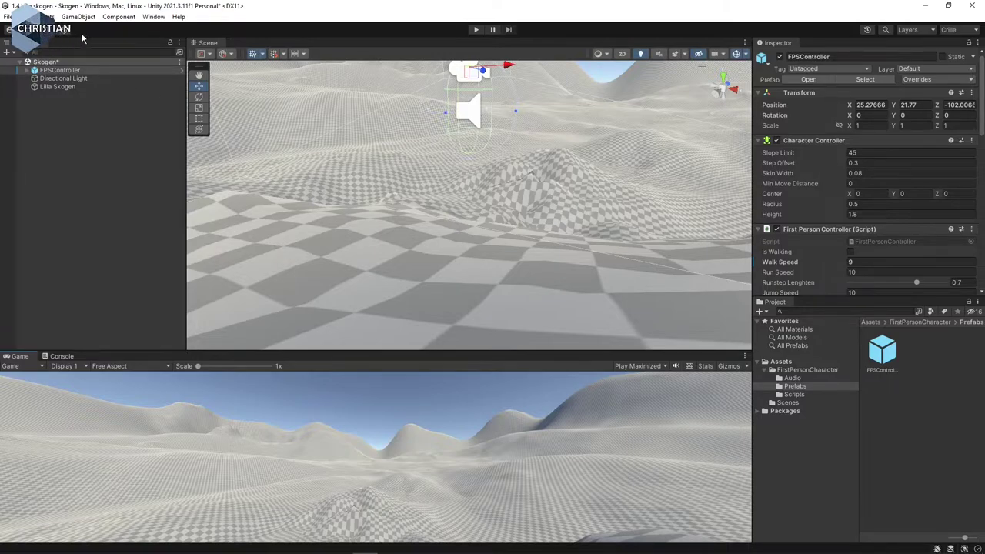
left_click(44, 16)
mouse_move(111, 143)
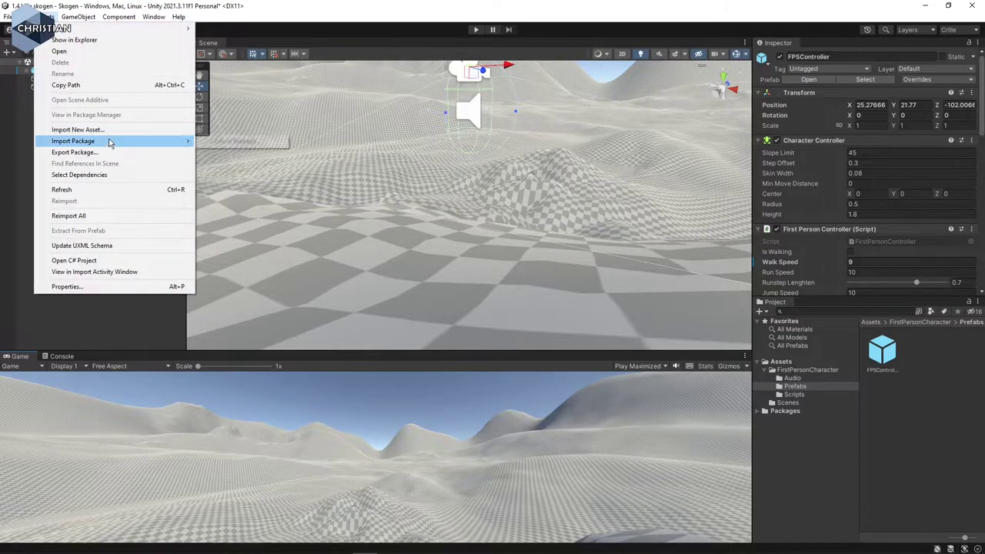
left_click(223, 141)
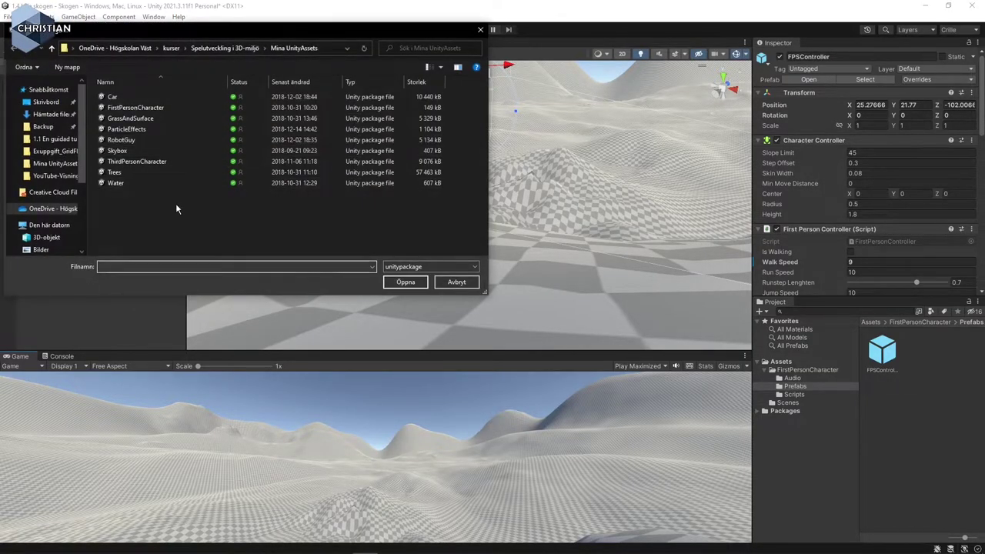
left_click(150, 119)
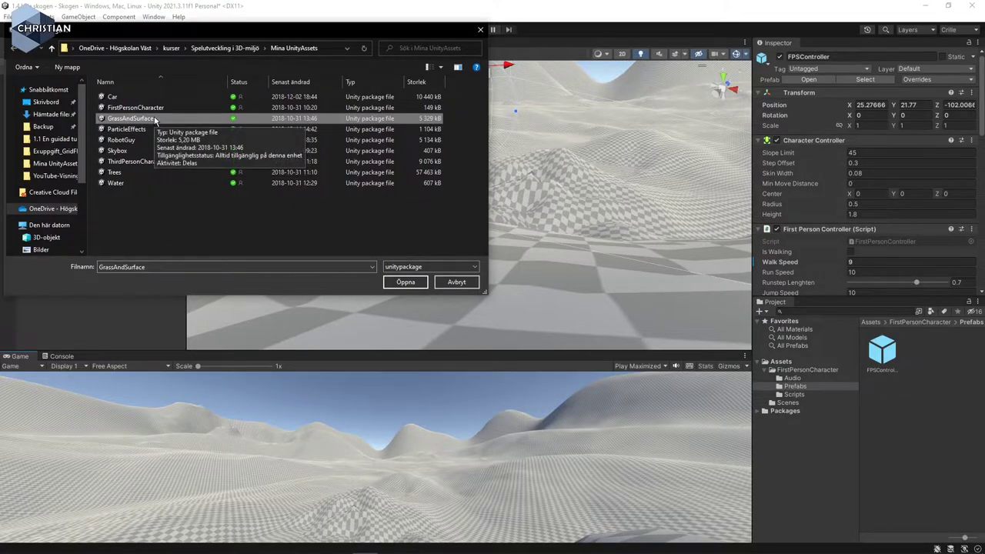
left_click(406, 281)
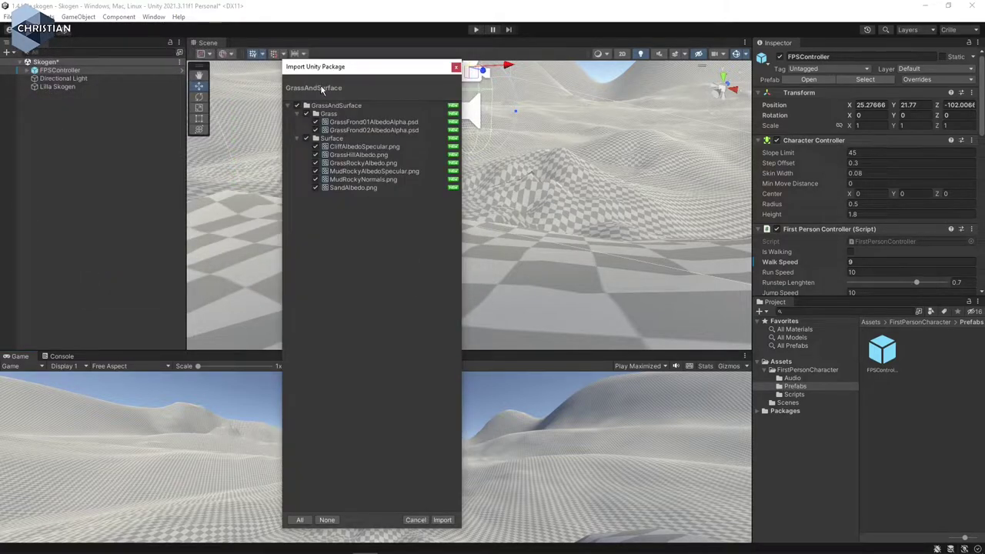
left_click(443, 520)
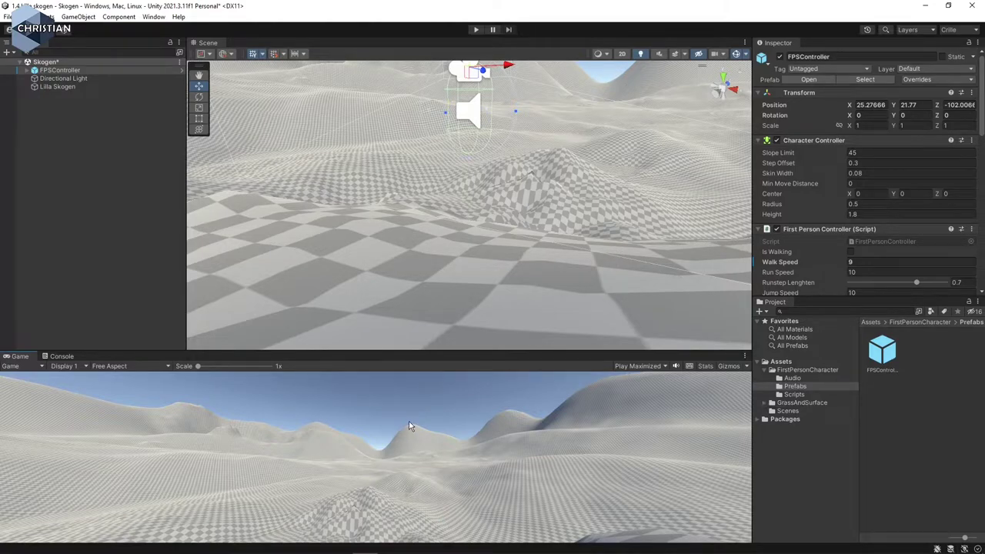
- Examine the imported textures in the Grass and Surface folders of GrassAndSurface
left_click(771, 403)
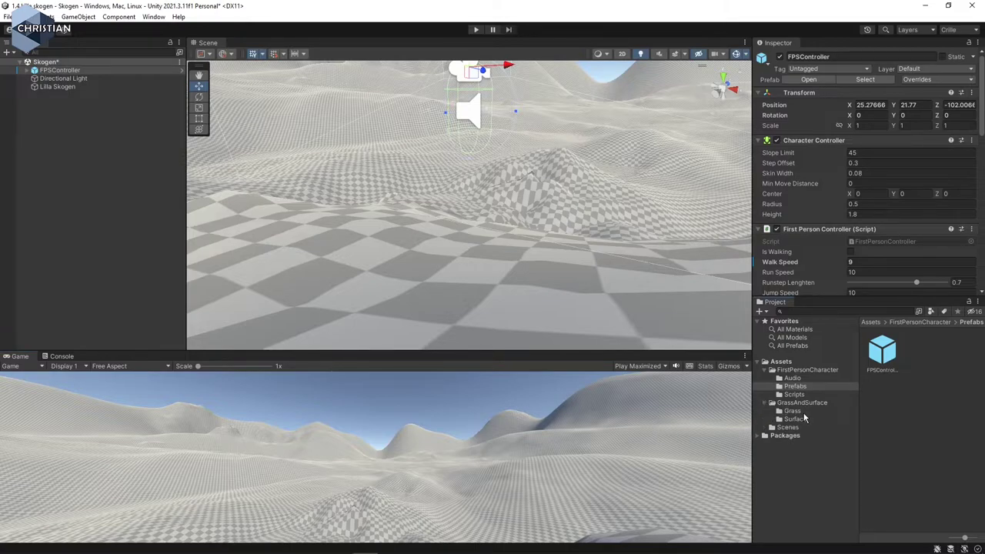
left_click(800, 412)
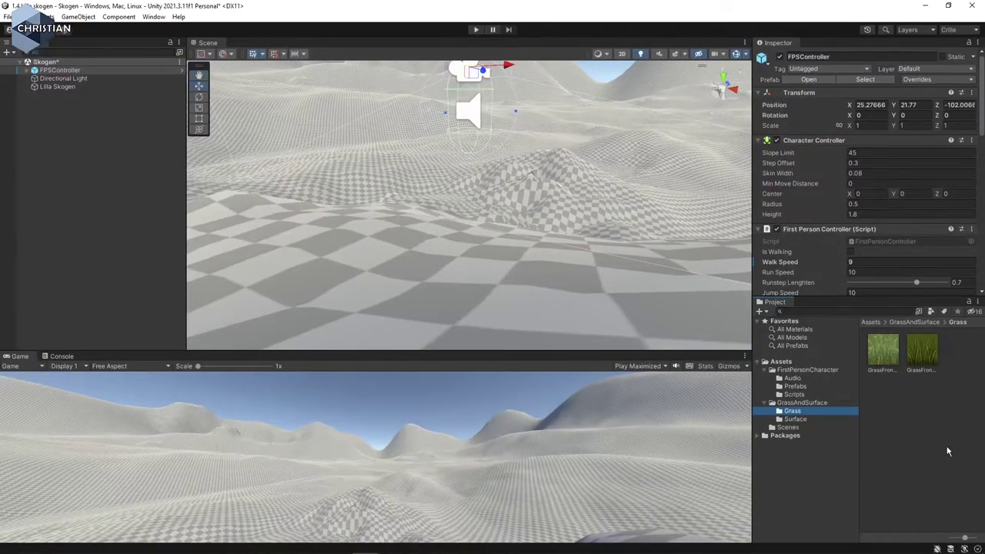
left_click(662, 416)
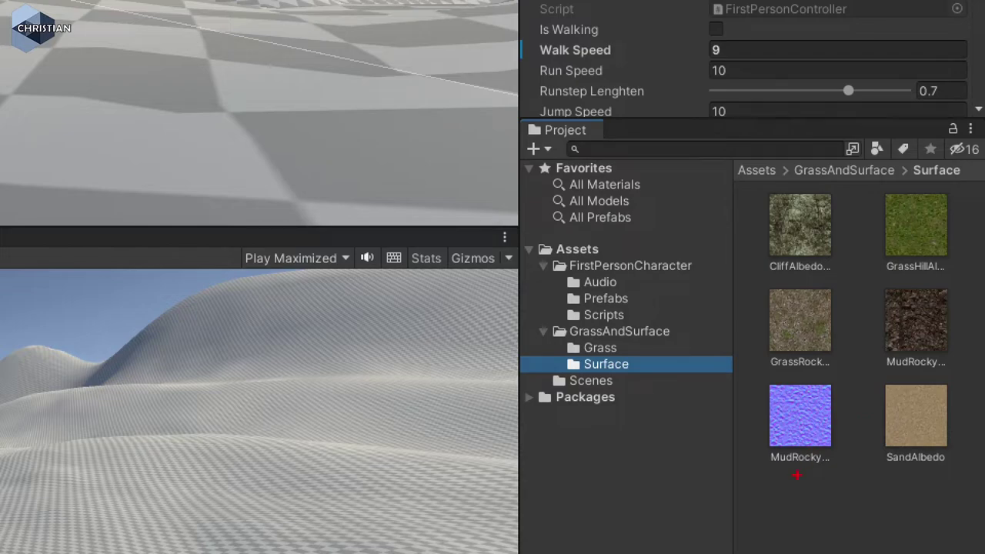
mouse_move(749, 363)
left_mouse_down()
mouse_move(779, 498)
mouse_move(862, 481)
mouse_move(830, 363)
mouse_move(709, 364)
left_mouse_up()
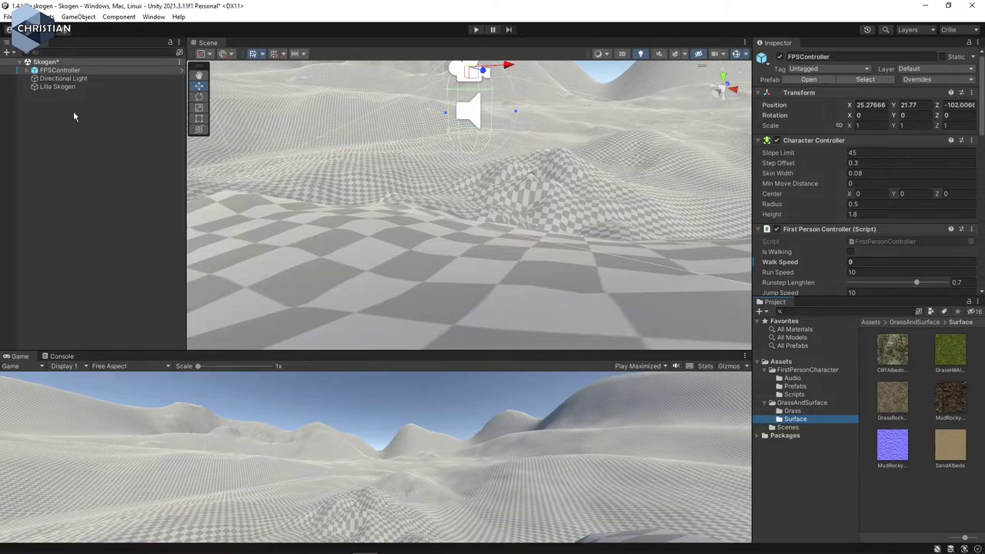
- With the Paint Texture tool, create a terrain layer on Lilla Skogen from the GrassRockyAlbedo texture
left_click(66, 88)
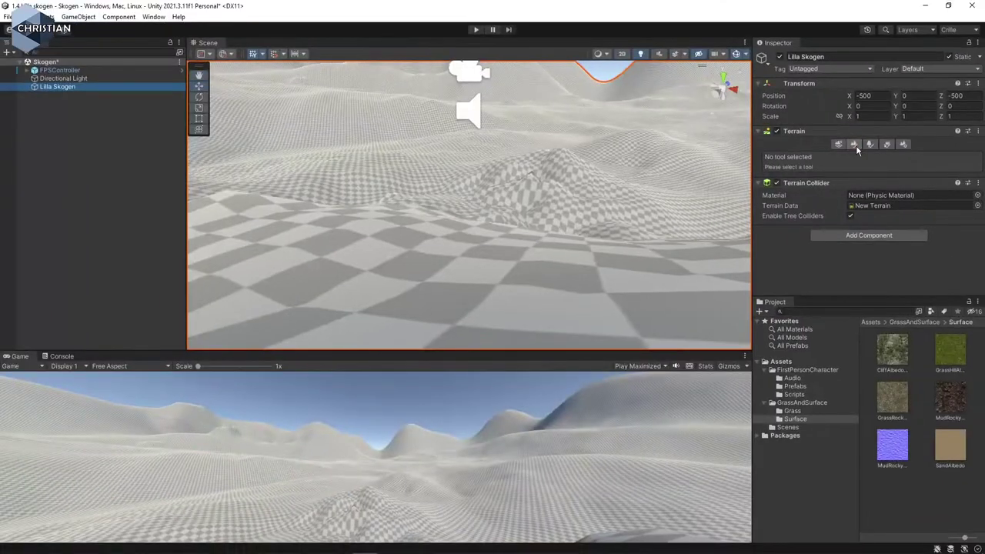
left_click(854, 145)
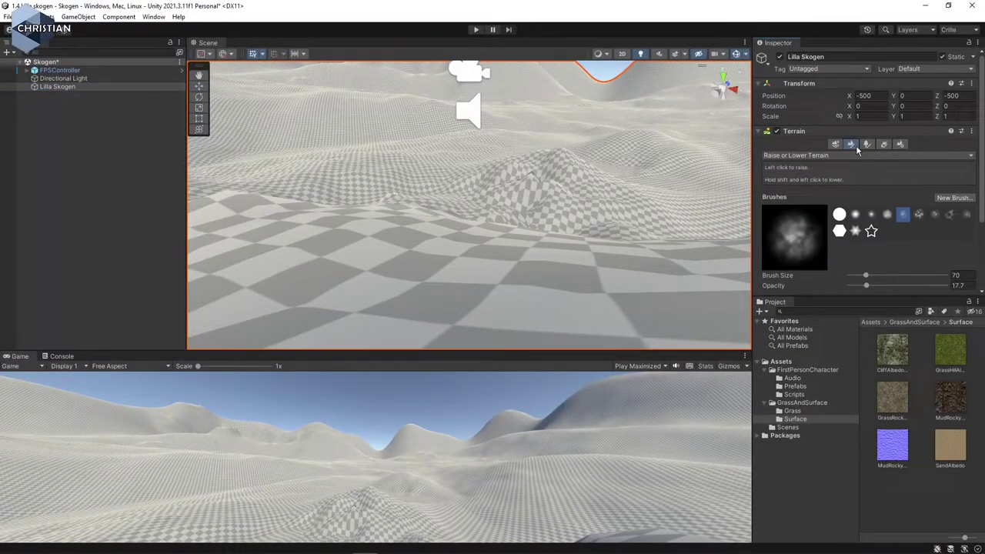
left_click(844, 156)
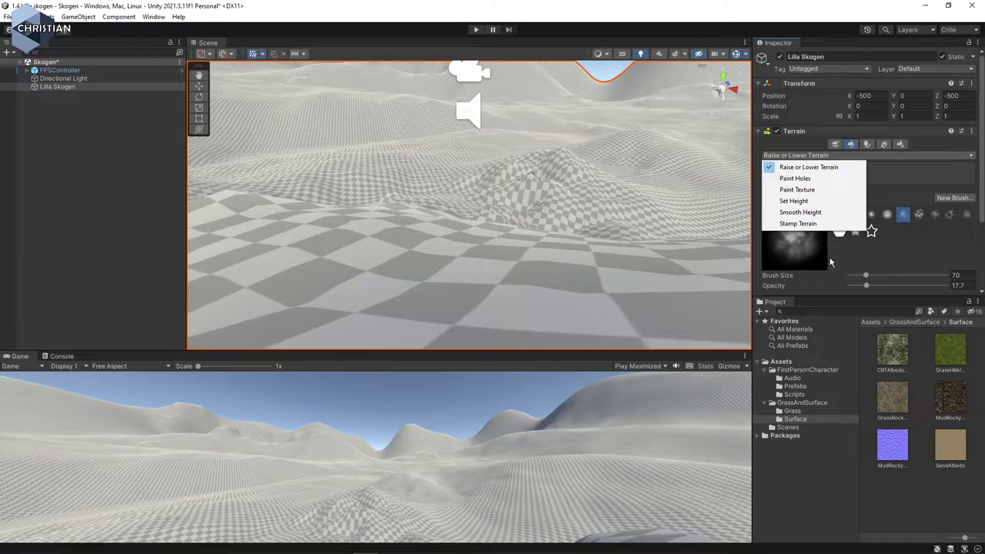
left_click(816, 190)
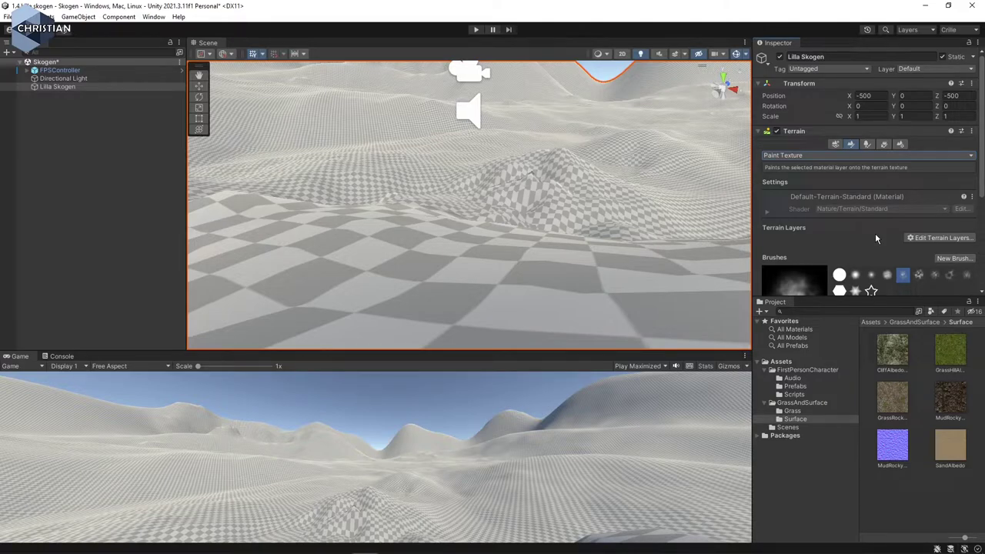
left_click(950, 239)
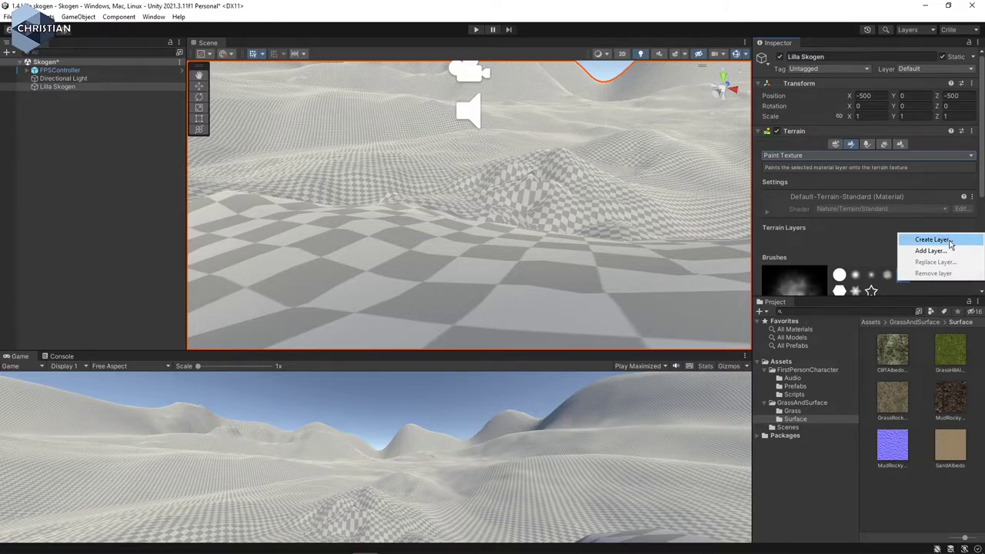
left_click(950, 241)
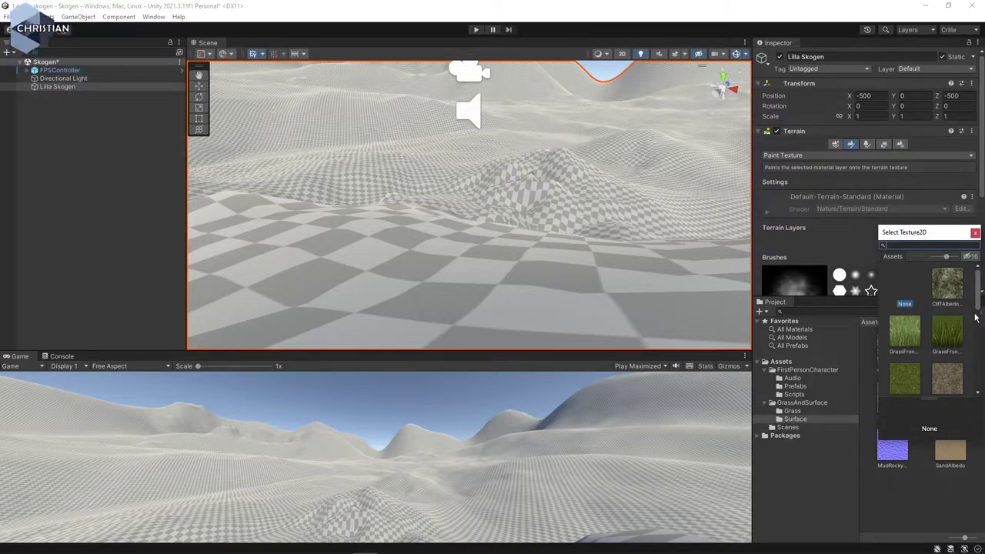
scroll(952, 346, "down", 1)
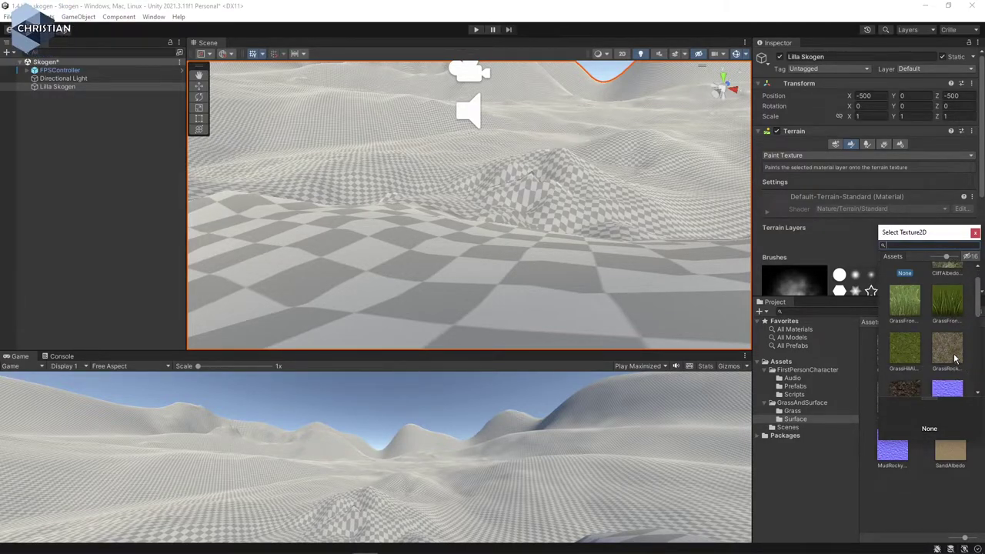
left_click(952, 351)
left_click_drag(937, 233, 876, 155)
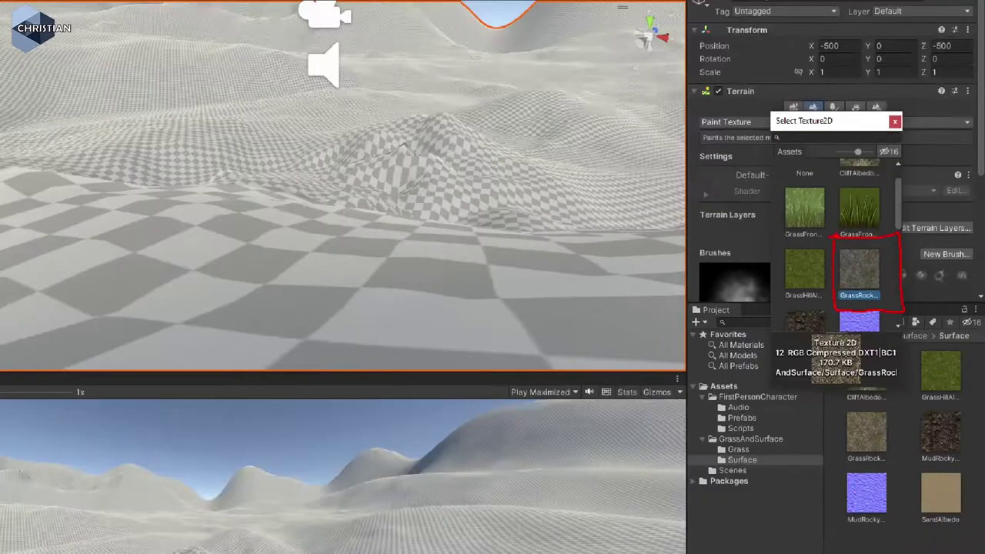
double_click(817, 269)
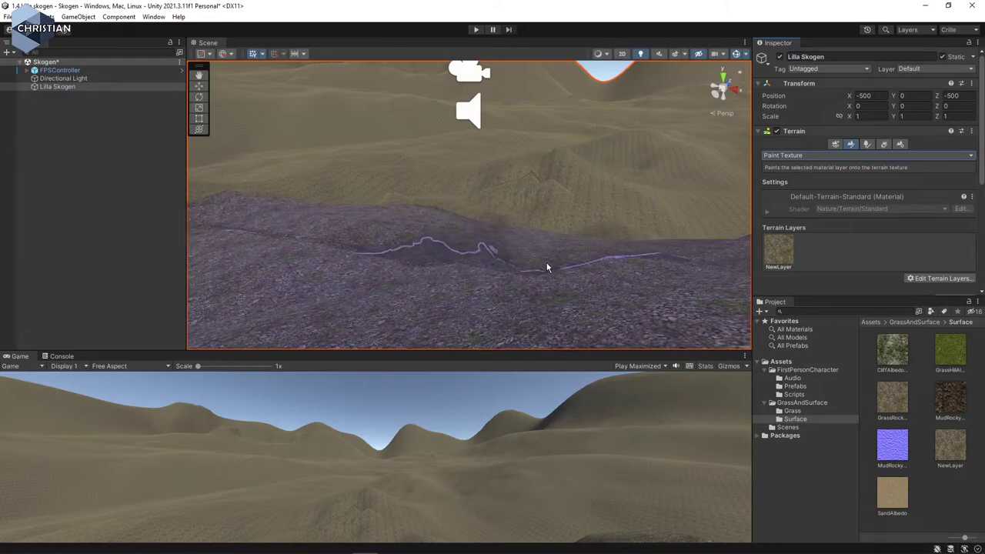
- Run the game, walk across the textured terrain to inspect the ground surface, and stop the test
scroll(537, 250, "up", 3)
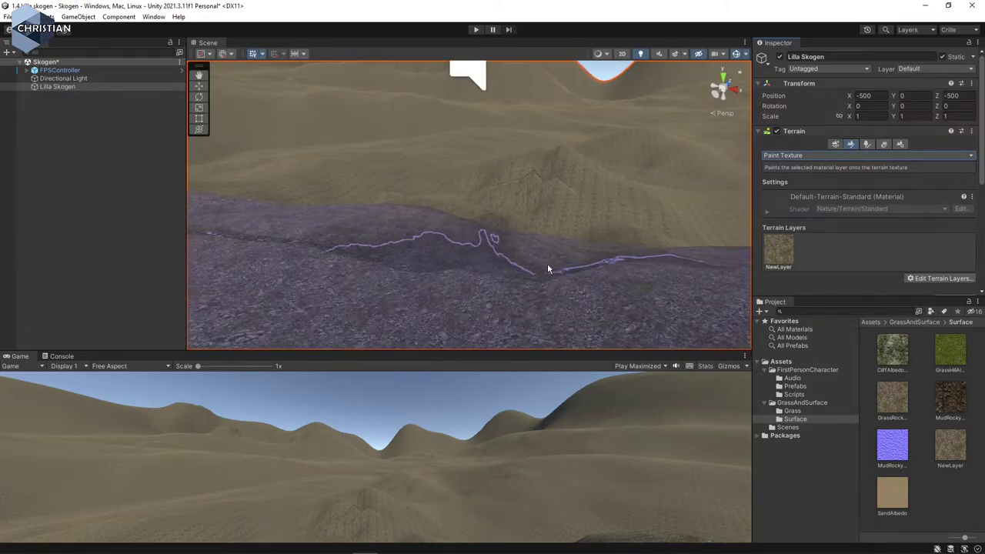
left_click(476, 30)
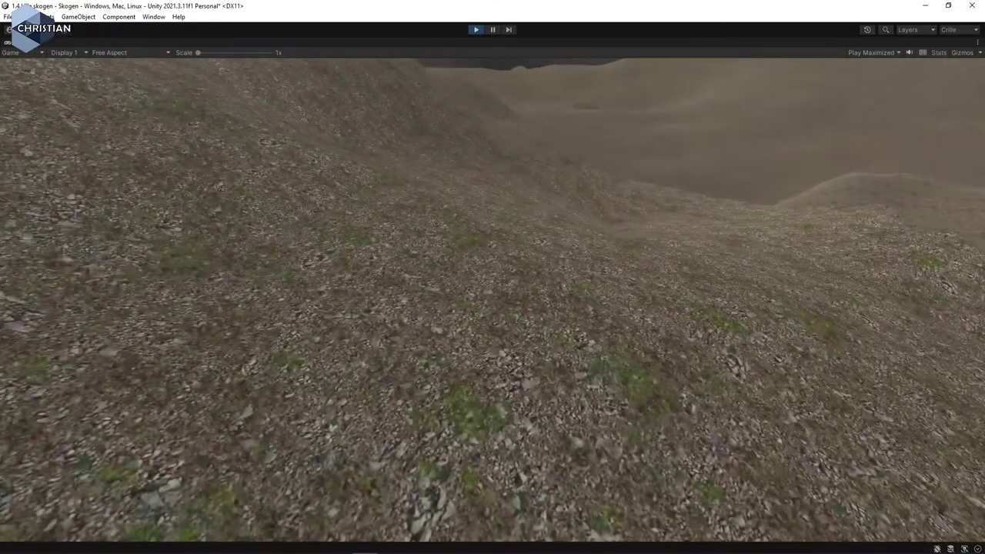
key("w")
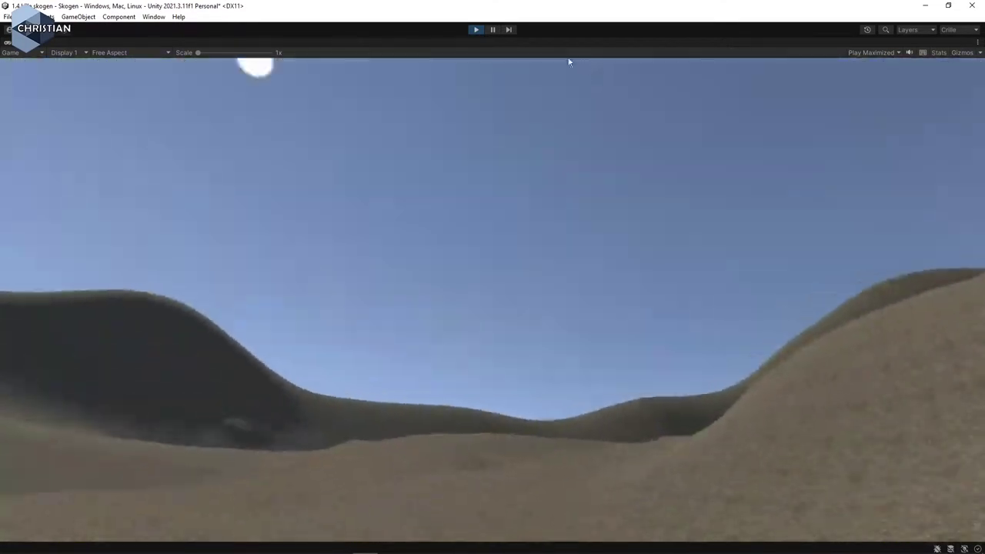
left_click(476, 30)
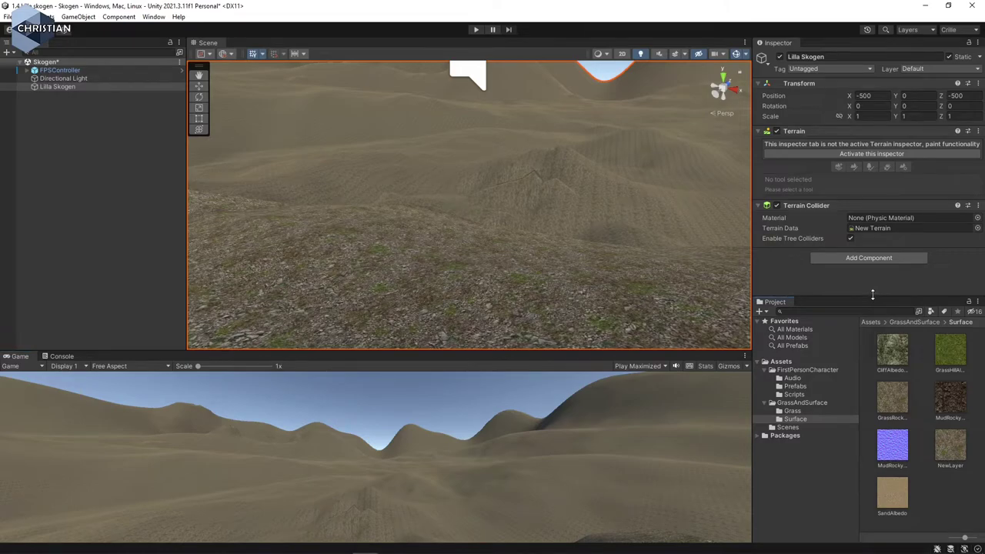
- Reactivate the Lilla Skogen terrain inspector and assign the MudRockyNormals texture as the normal map of NewLayer
left_click(66, 87)
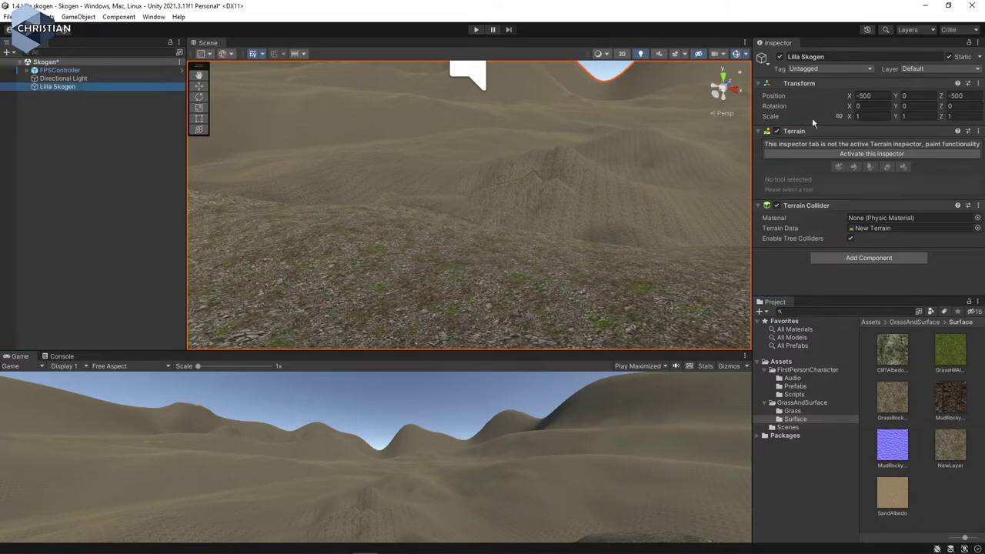
left_click(885, 154)
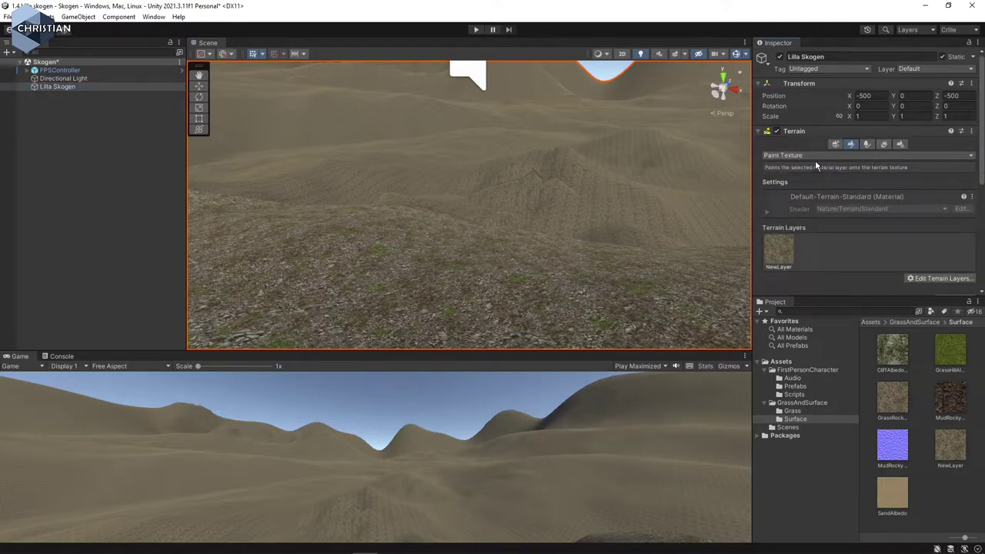
left_click(789, 265)
scroll(847, 261, "down", 2)
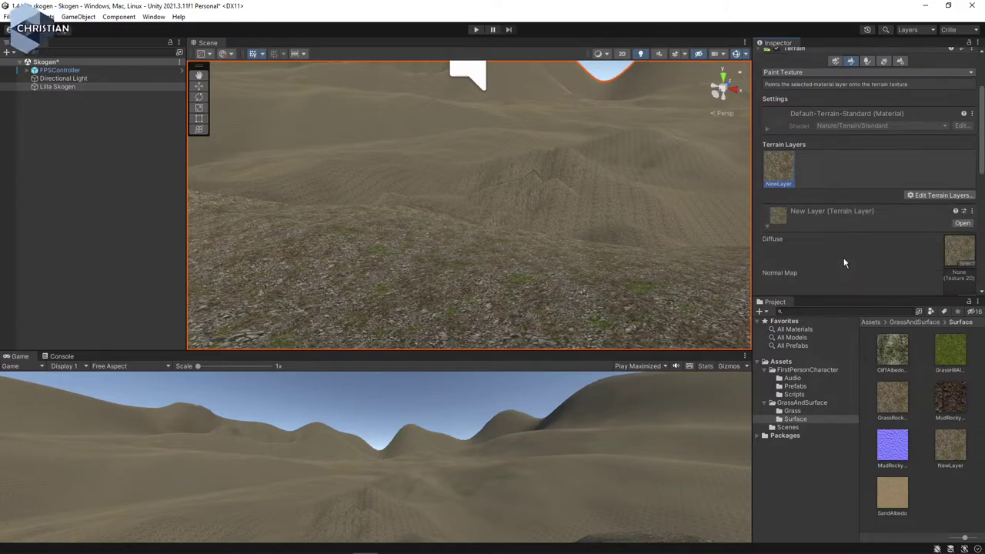
scroll(843, 264, "down", 2)
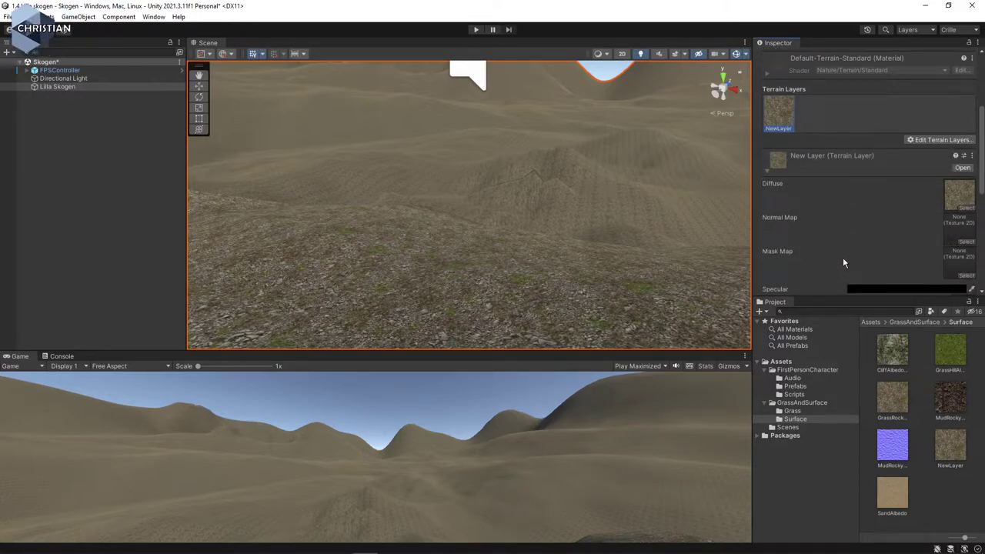
scroll(842, 263, "up", 5)
scroll(842, 258, "down", 4)
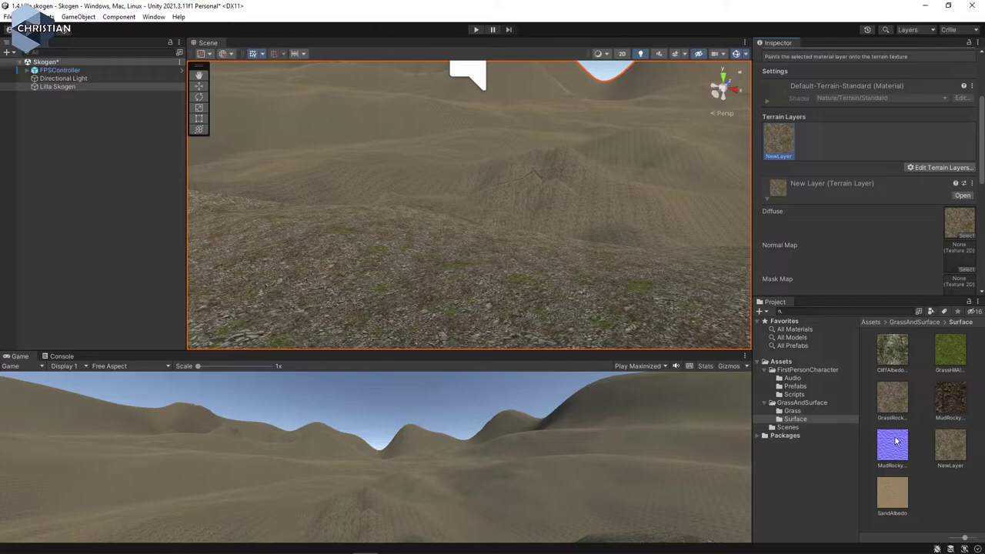
left_click_drag(893, 444, 962, 198)
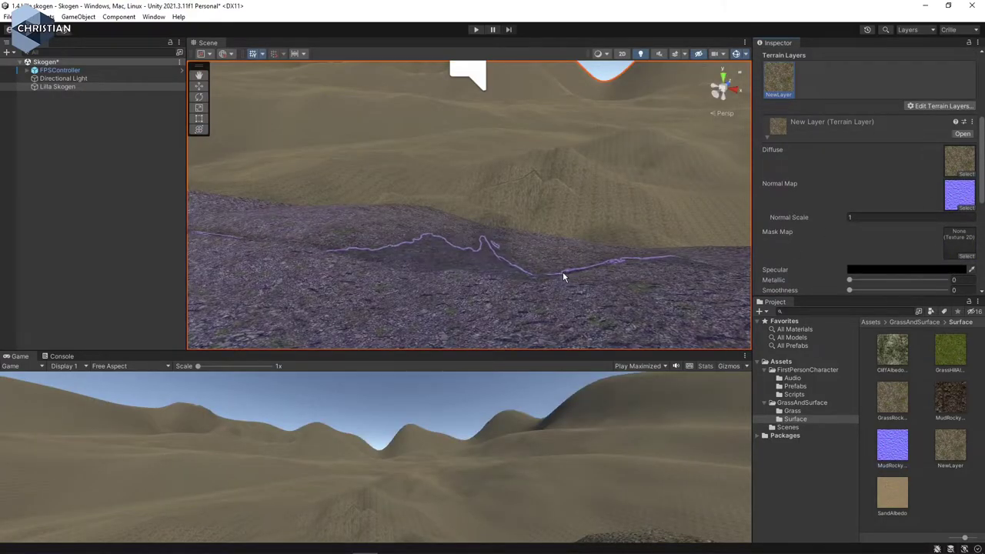
scroll(539, 243, "up", 2)
scroll(490, 317, "up", 2)
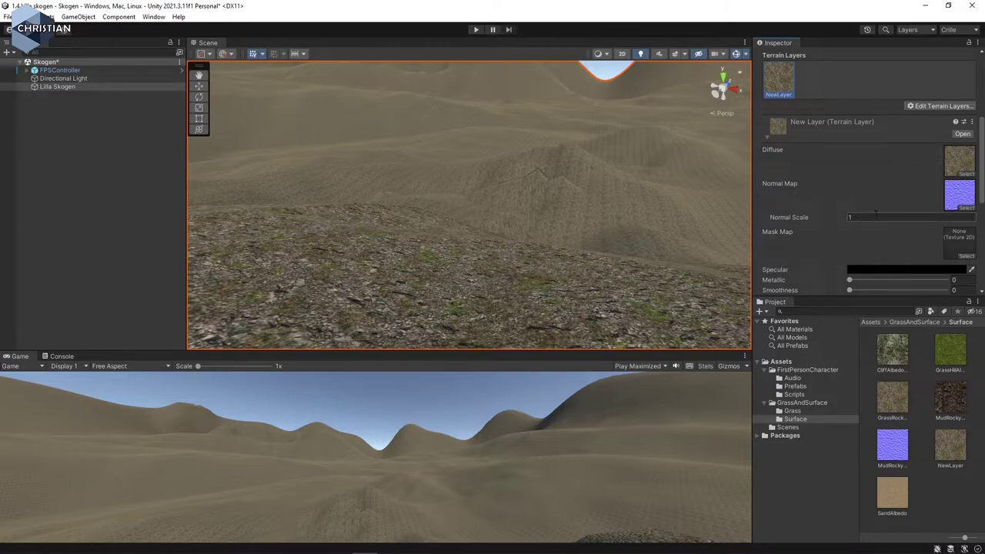
- Review the Lilla Skogen terrain's Paint Details brush options, its Add Grass Texture settings, and the Paint Trees tool
scroll(877, 204, "up", 5)
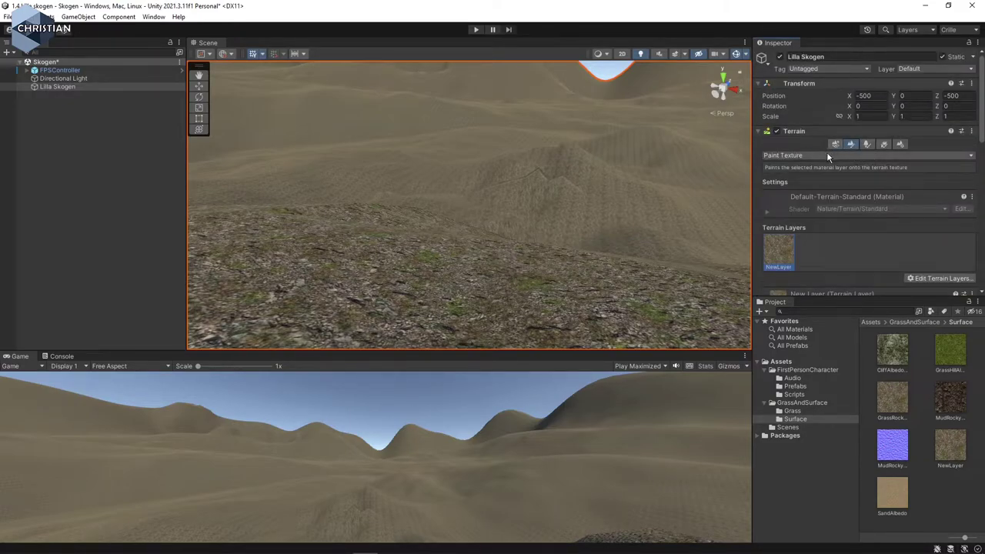
scroll(915, 226, "down", 2)
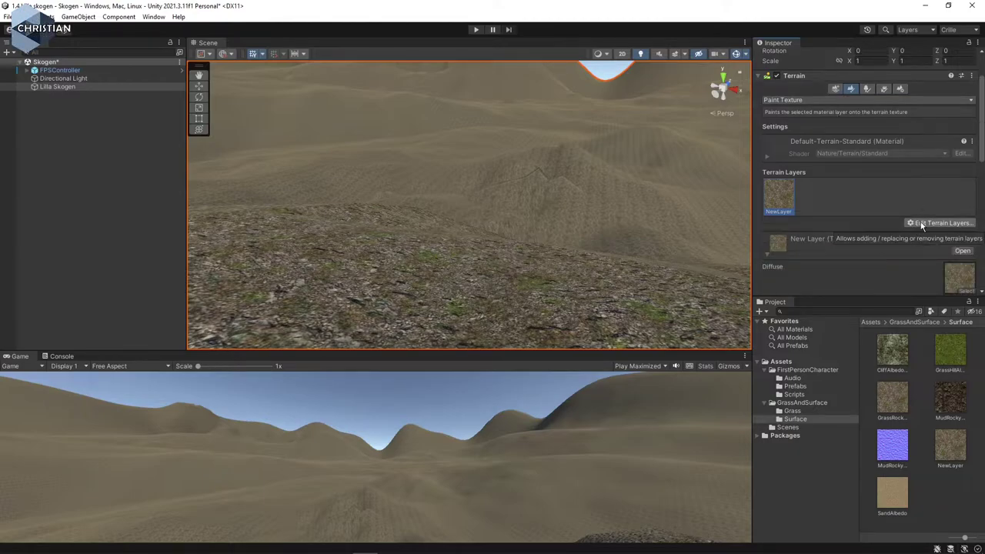
scroll(940, 226, "down", 1)
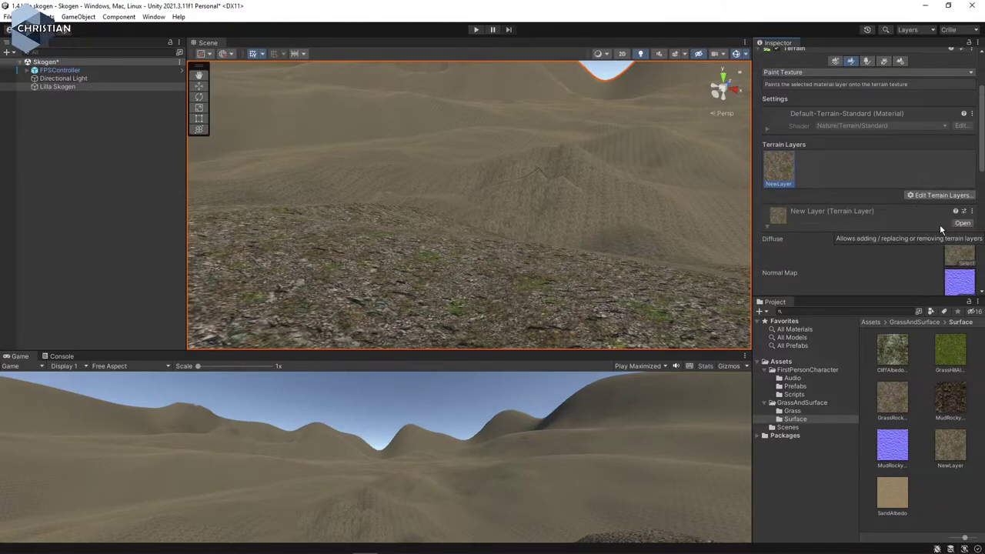
scroll(937, 223, "up", 2)
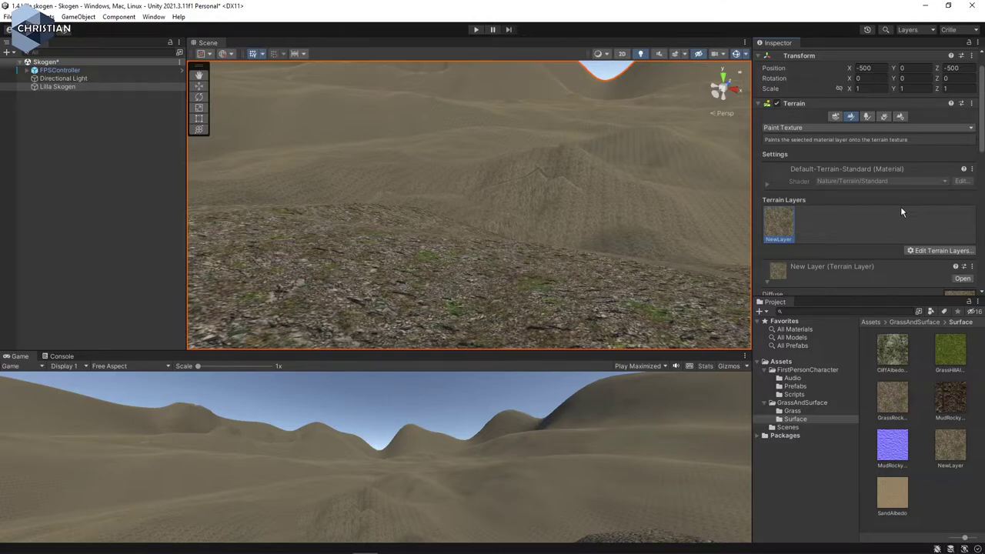
left_click(884, 116)
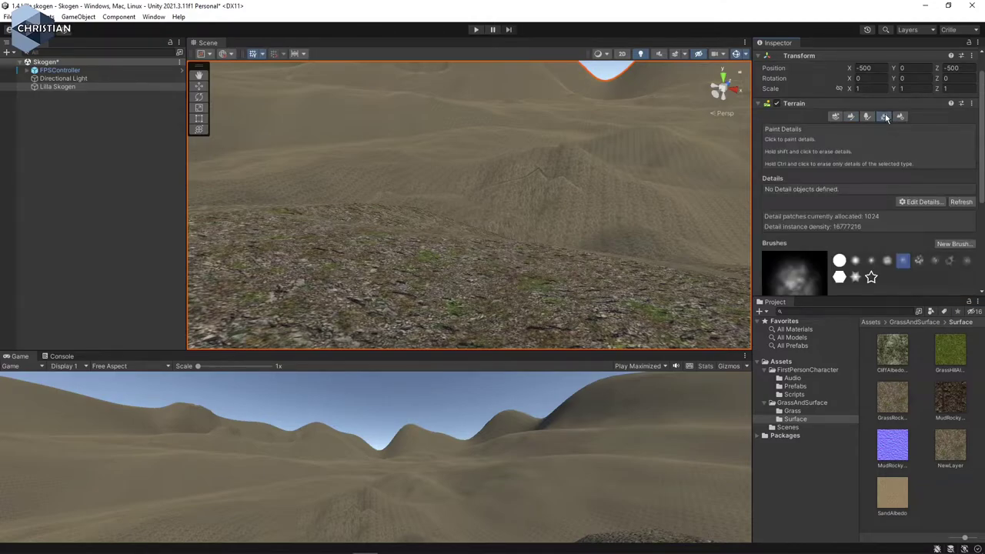
scroll(942, 186, "down", 4)
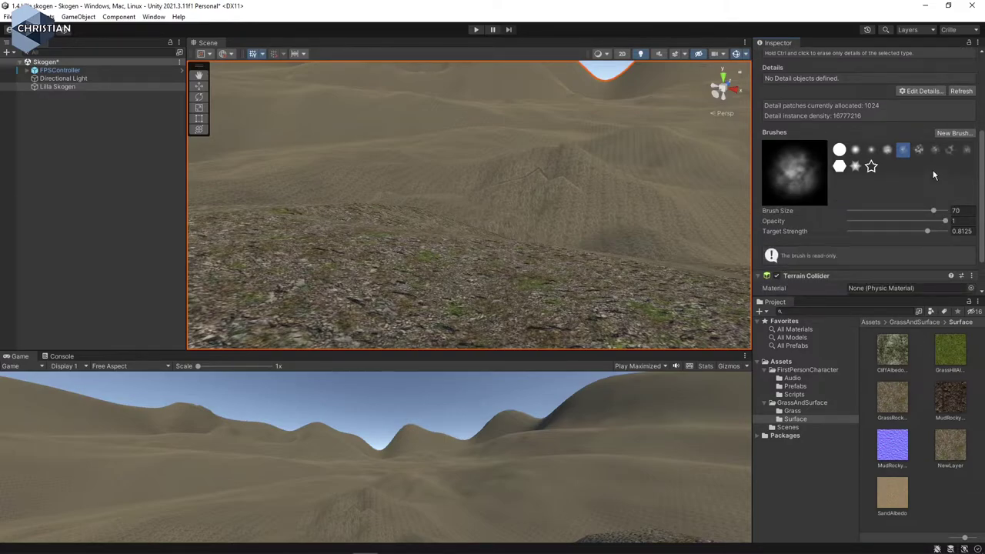
scroll(923, 150, "down", 2)
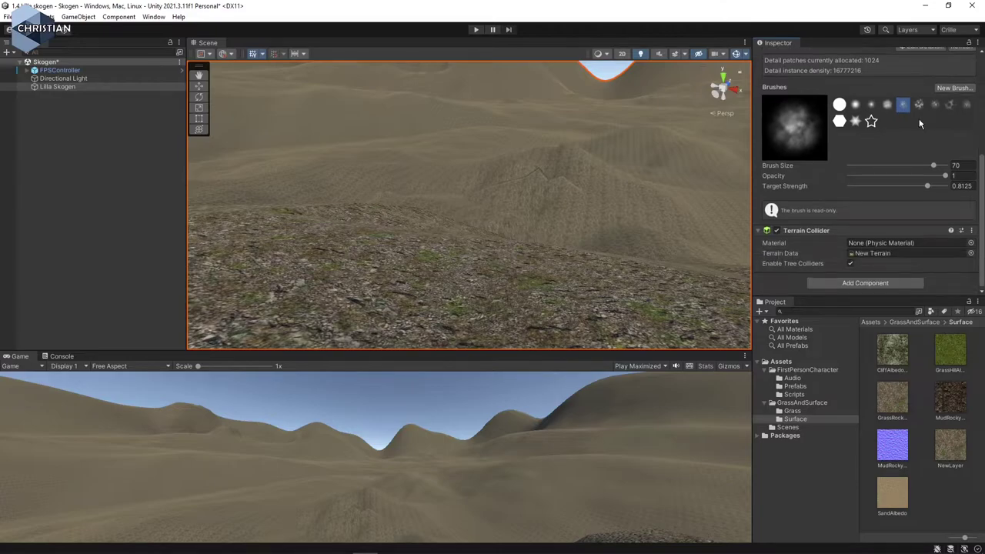
scroll(929, 132, "up", 6)
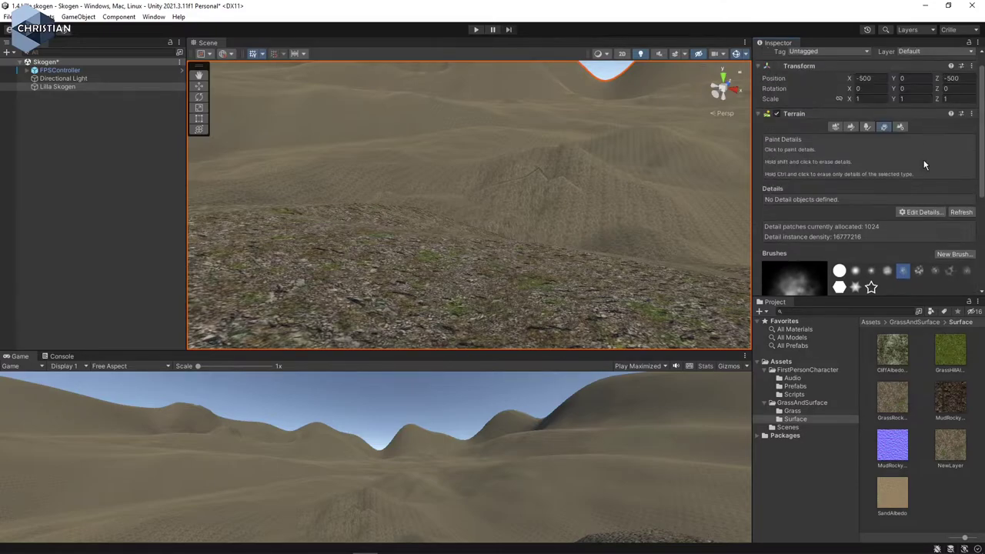
left_click(915, 212)
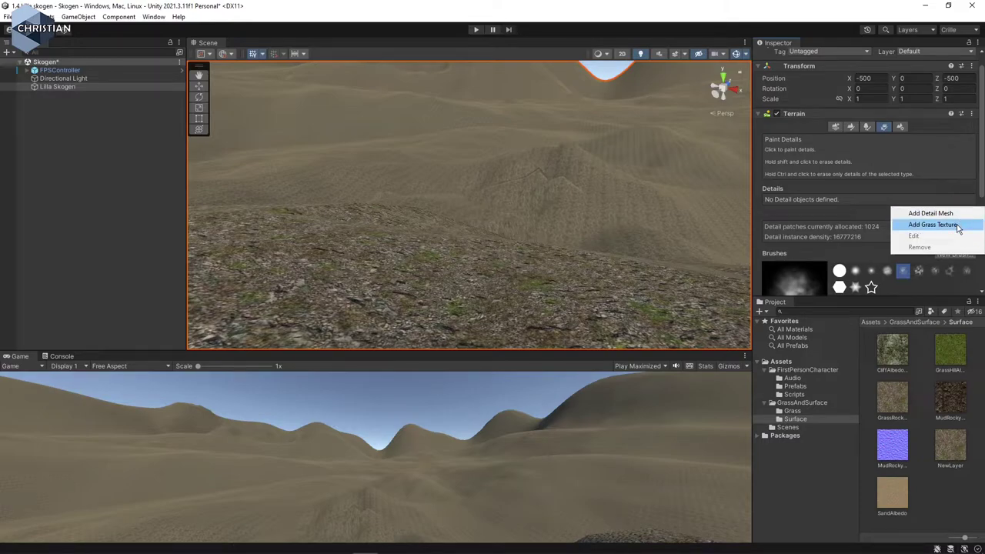
left_click(934, 224)
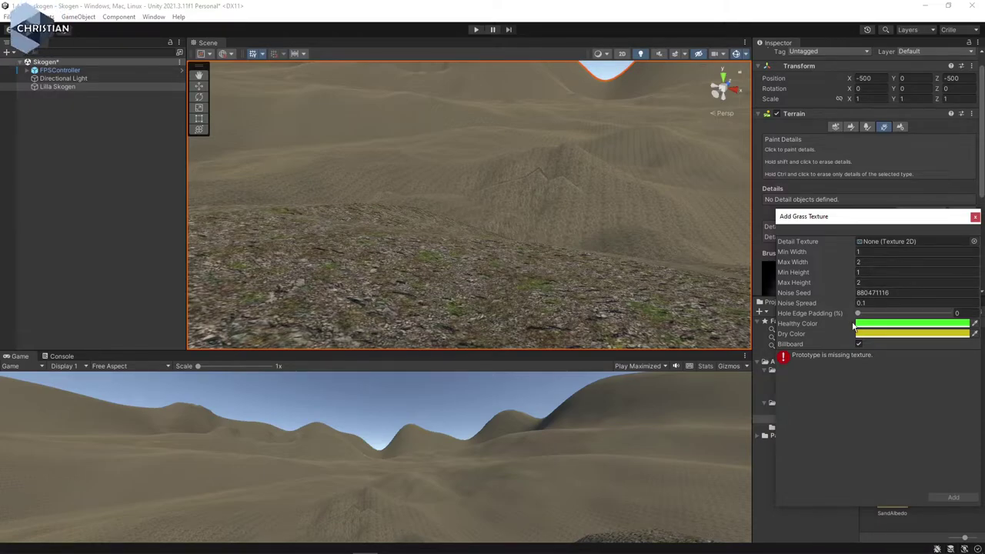
left_click(974, 219)
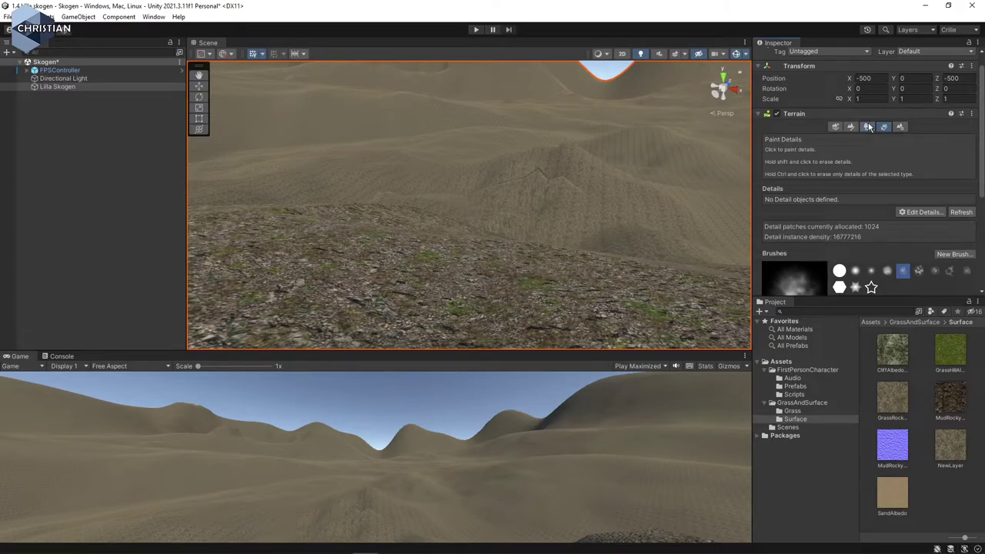
left_click(868, 127)
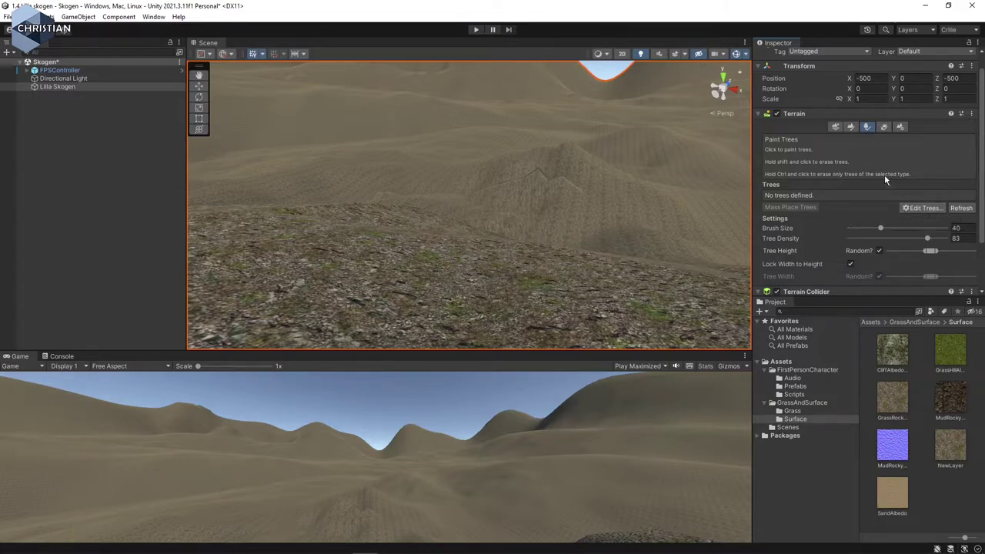
- With the Paint Texture tool, create a second terrain layer from the MudRockyAlbedo texture
left_click(851, 128)
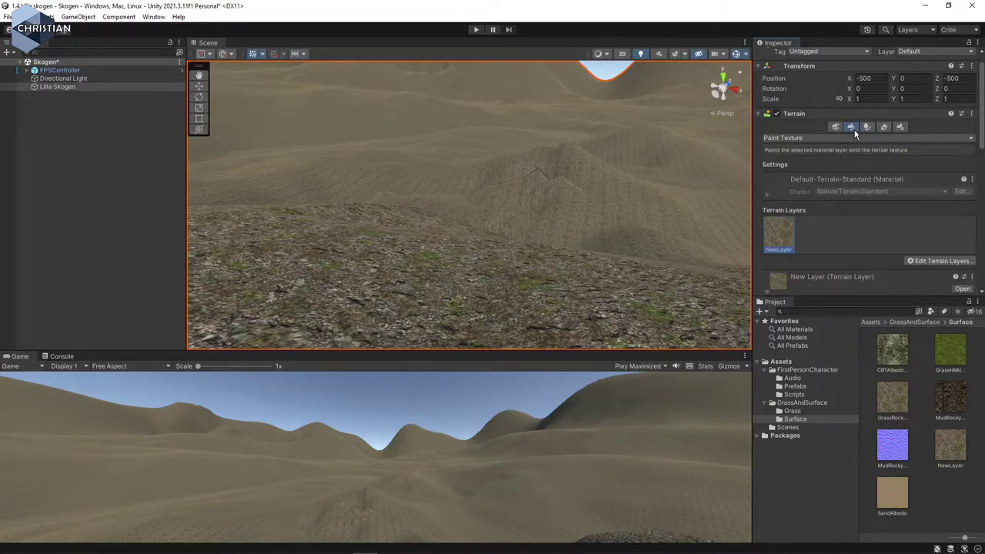
left_click(801, 138)
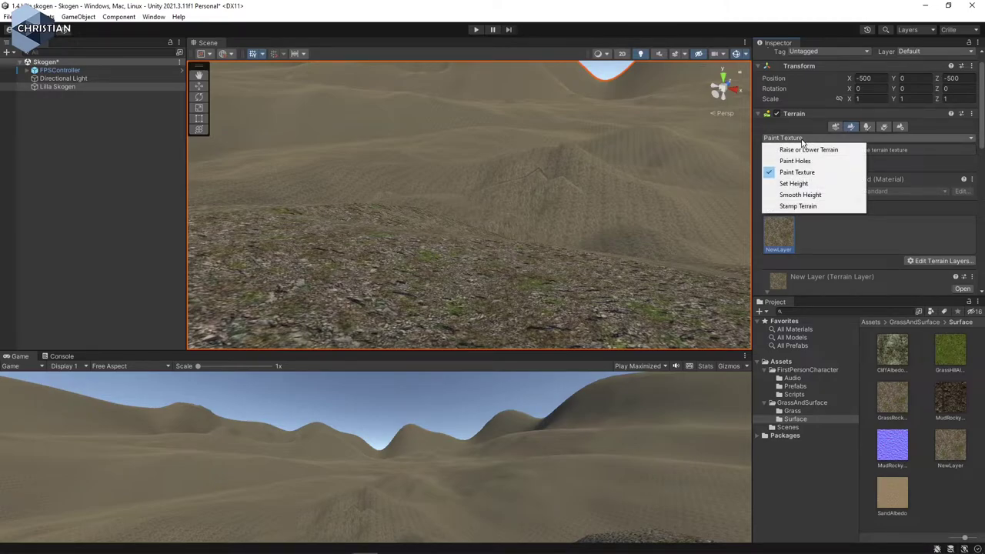
left_click(843, 172)
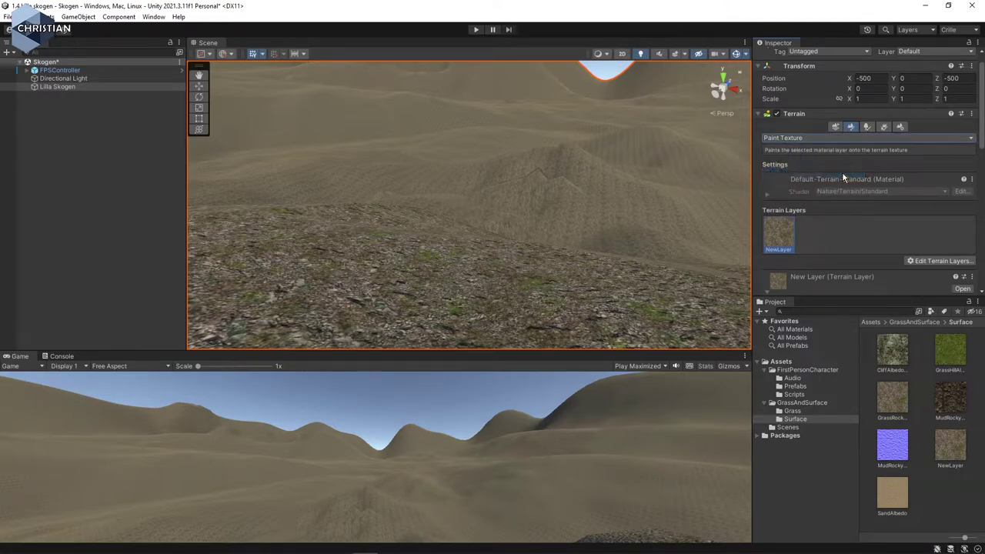
left_click(937, 262)
left_click(934, 261)
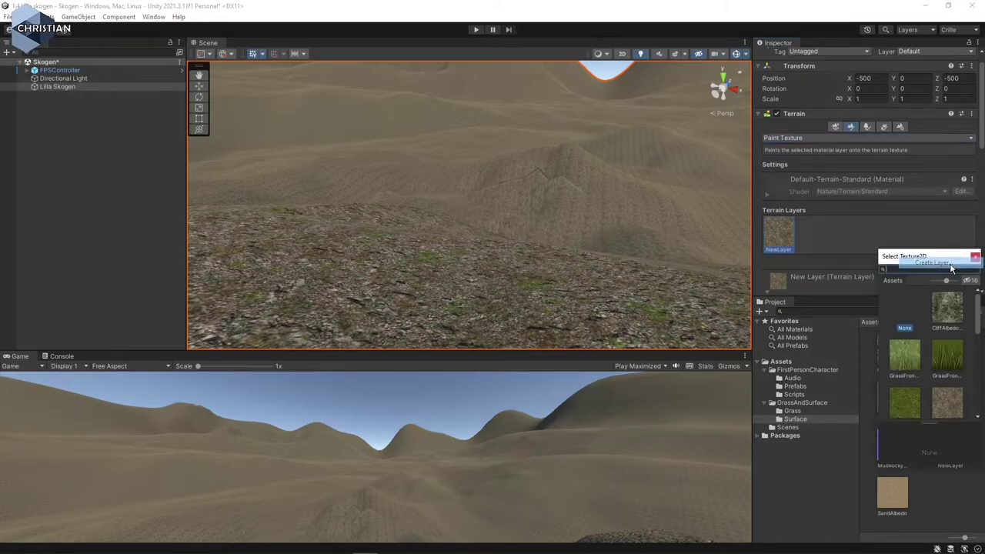
scroll(966, 346, "down", 3)
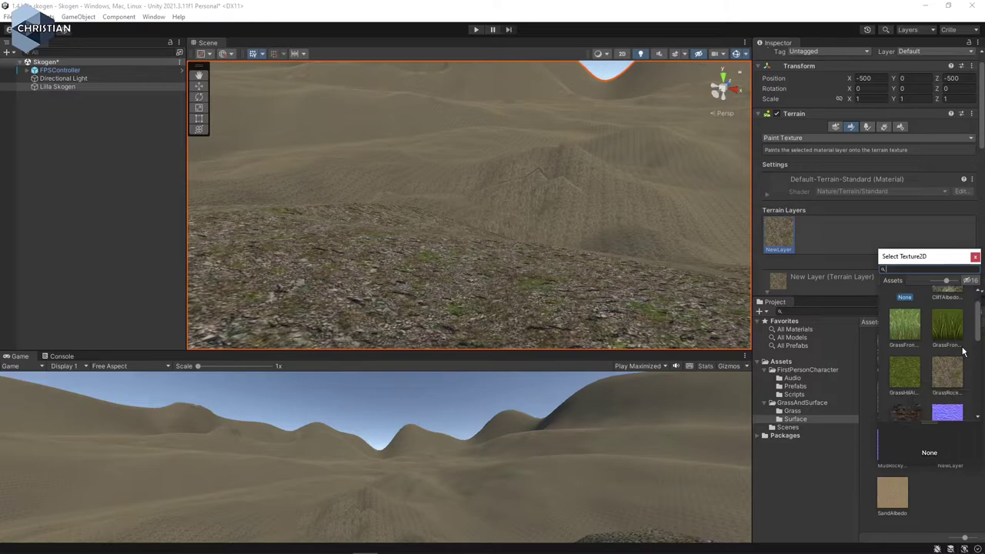
left_click(910, 363)
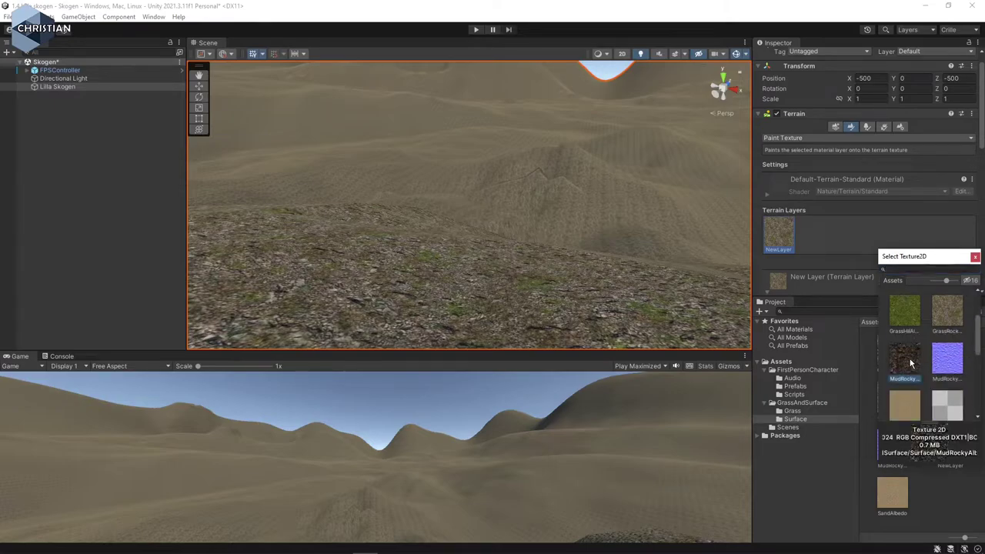
double_click(905, 361)
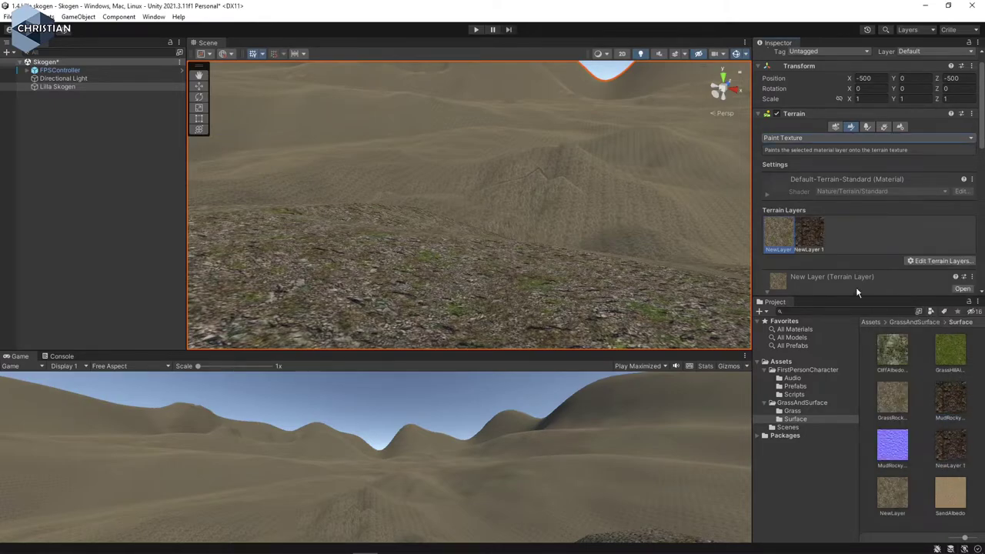
- Select NewLayer 1 with the soft round brush and paint the mud texture onto the distant mountain slopes
left_click(815, 237)
scroll(869, 235, "down", 2)
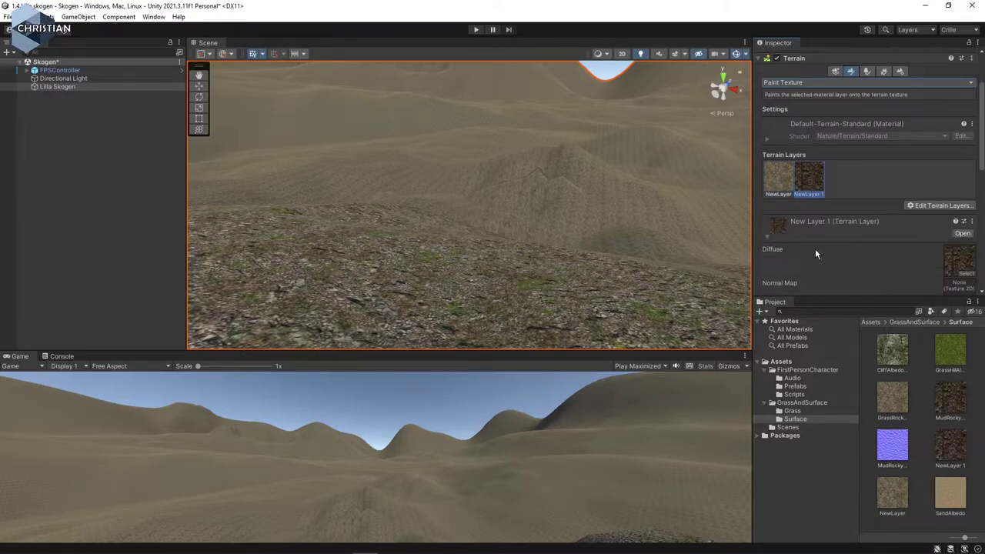
scroll(880, 258, "down", 9)
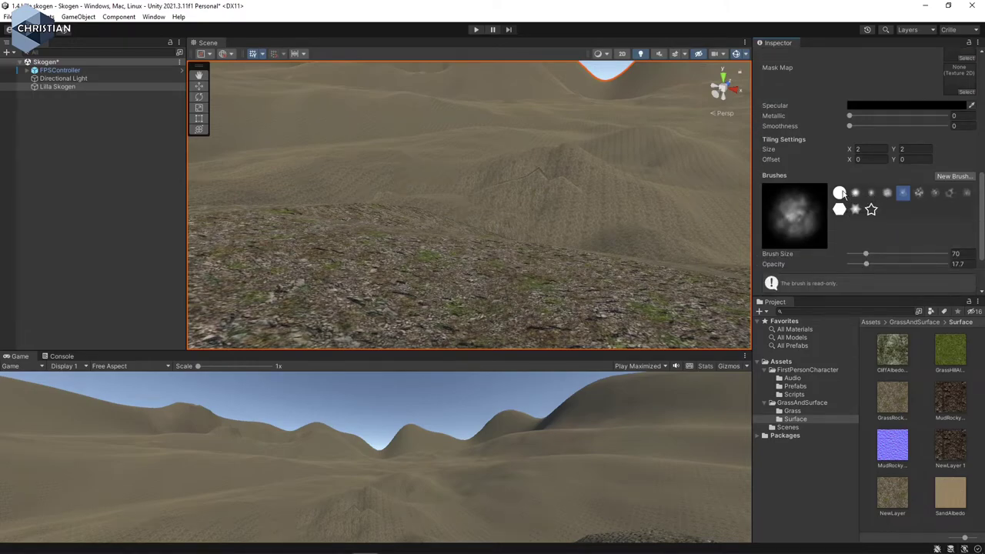
left_click(856, 193)
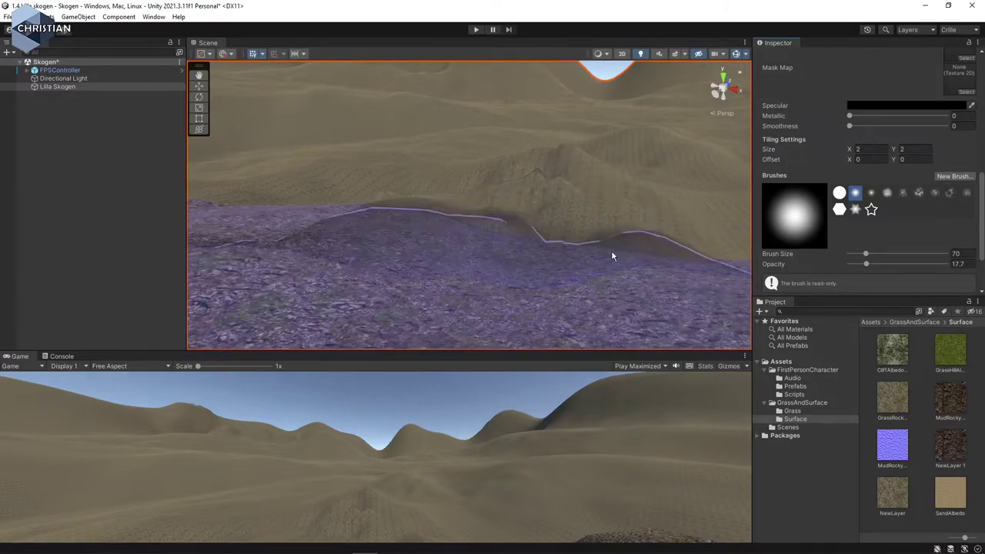
scroll(587, 229, "down", 4)
middle_click_drag(490, 128, 539, 323)
middle_click_drag(450, 152, 562, 296)
mouse_move(508, 166)
middle_mouse_down()
mouse_move(574, 301)
mouse_move(565, 322)
middle_mouse_up()
middle_click_drag(460, 144, 539, 330)
left_click_drag(507, 83, 595, 119)
left_click(607, 111)
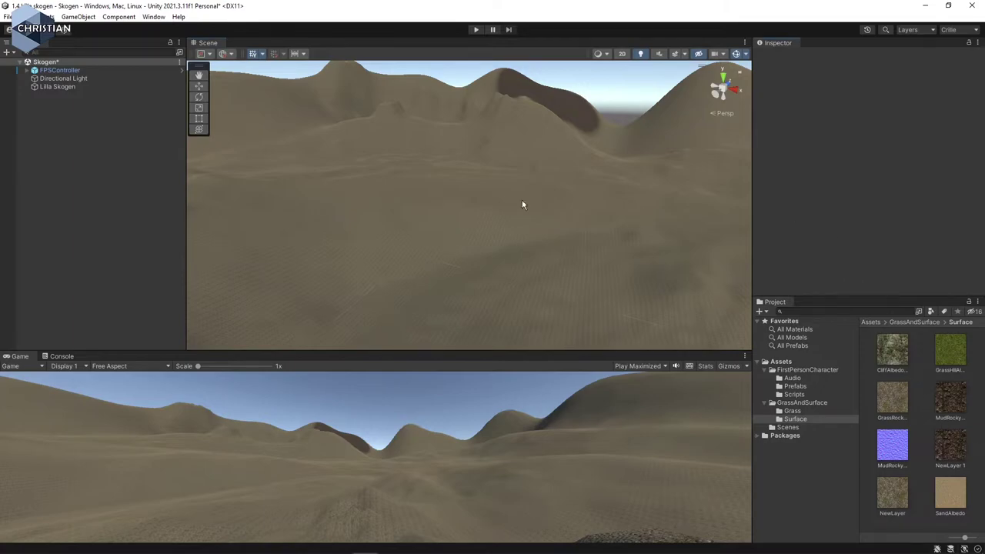
- Reselect the Lilla Skogen terrain and extend the NewLayer 1 mud texture along the surrounding ridges and a nearby slope
left_click(63, 87)
mouse_move(456, 131)
left_mouse_down()
mouse_move(392, 88)
mouse_move(285, 96)
mouse_move(272, 137)
left_mouse_up()
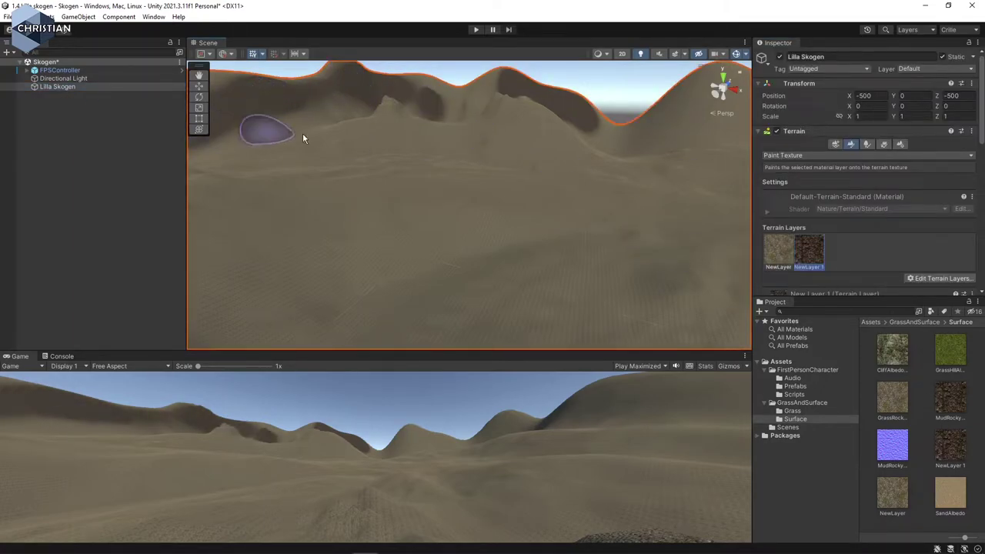
middle_click_drag(278, 130, 609, 281)
mouse_move(323, 209)
right_mouse_down()
mouse_move(389, 211)
mouse_move(120, 235)
mouse_move(114, 163)
right_mouse_up()
mouse_move(648, 179)
left_mouse_down()
mouse_move(395, 158)
mouse_move(246, 183)
left_mouse_up()
mouse_move(321, 213)
right_mouse_down()
mouse_move(424, 211)
mouse_move(114, 234)
mouse_move(819, 178)
right_mouse_up()
mouse_move(731, 174)
left_mouse_down()
mouse_move(574, 167)
mouse_move(417, 137)
mouse_move(304, 132)
mouse_move(262, 208)
mouse_move(485, 240)
mouse_move(570, 222)
mouse_move(652, 271)
left_mouse_up()
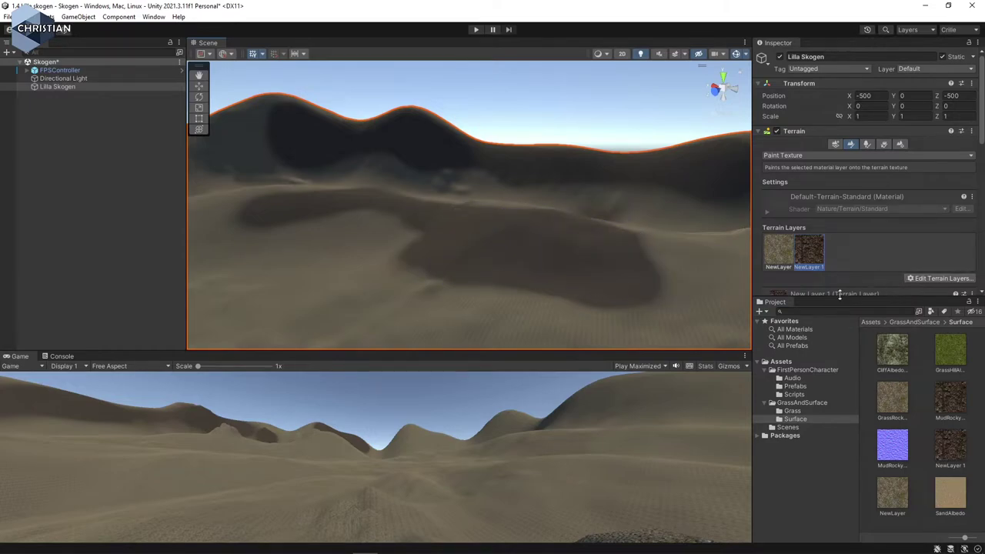
- Set the brush size to 187 and paint the mud texture over the whole mountain rim around the valley from above
scroll(874, 238, "down", 8)
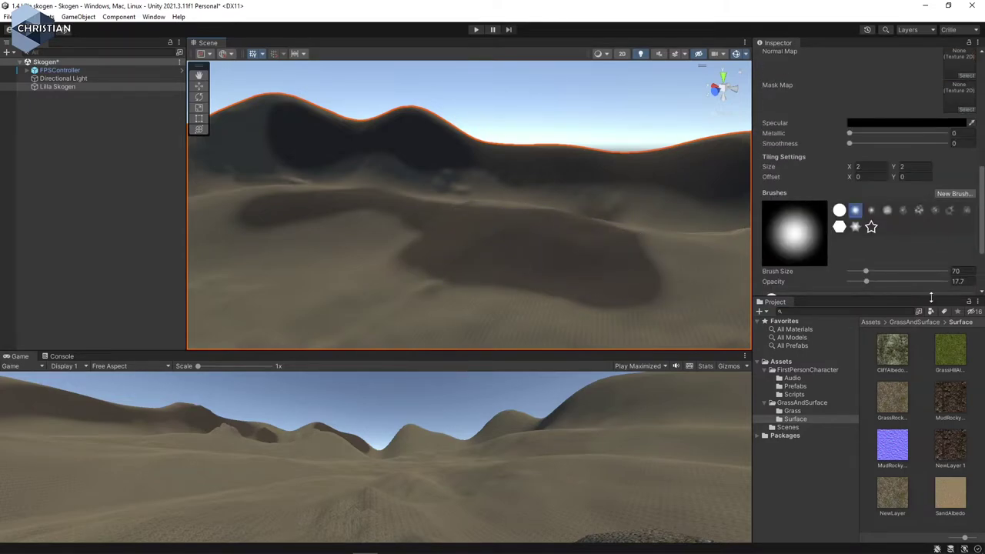
mouse_move(896, 272)
left_mouse_down()
mouse_move(905, 274)
mouse_move(895, 273)
left_mouse_up()
scroll(490, 221, "down", 3)
scroll(478, 193, "down", 8)
scroll(569, 214, "up", 2)
left_click(723, 77)
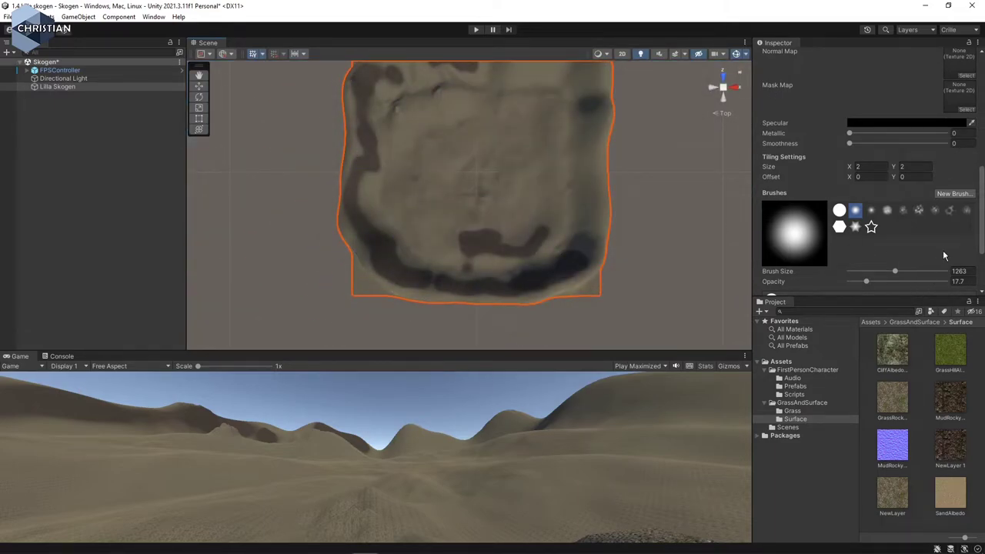
left_click_drag(893, 273, 873, 271)
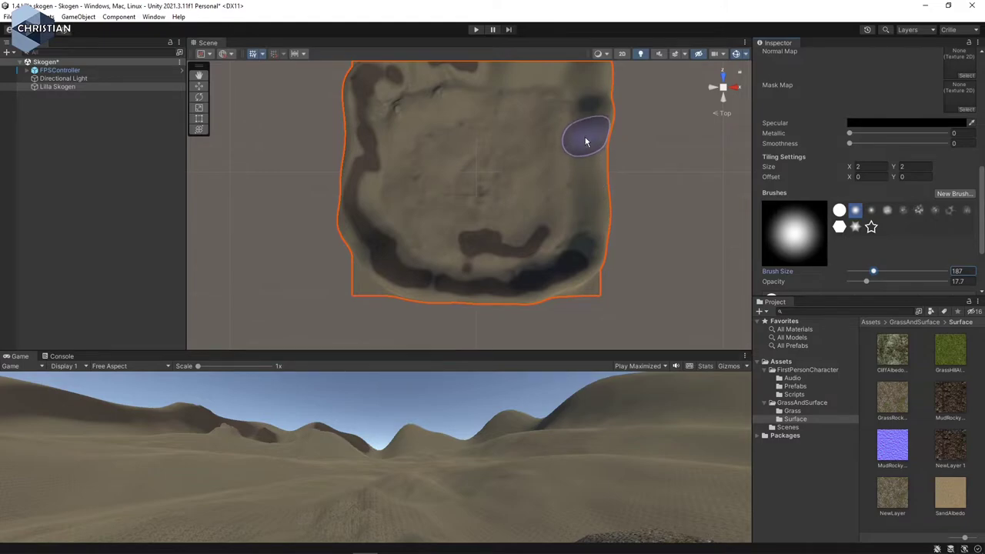
mouse_move(574, 84)
left_mouse_down()
mouse_move(446, 70)
mouse_move(345, 127)
mouse_move(374, 249)
mouse_move(531, 302)
mouse_move(593, 205)
mouse_move(585, 95)
mouse_move(600, 195)
left_mouse_up()
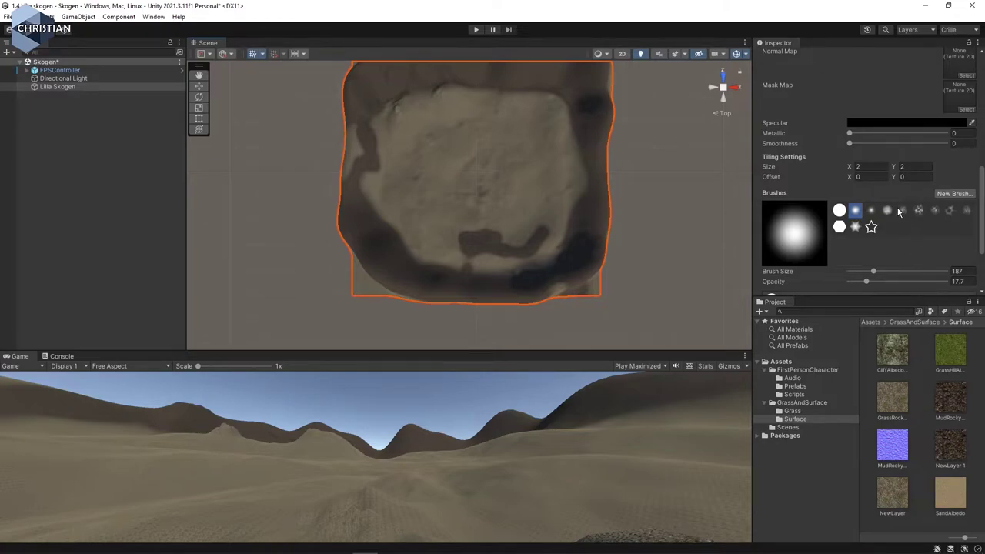
- Create a third terrain layer from the SandAlbedo texture
scroll(900, 216, "up", 10)
scroll(904, 225, "down", 2)
left_click(958, 223)
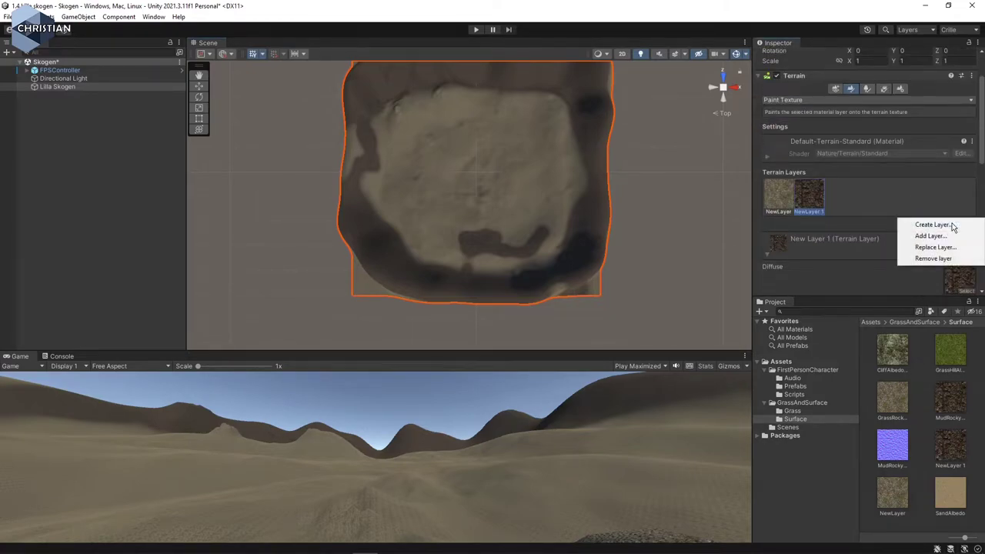
left_click(945, 225)
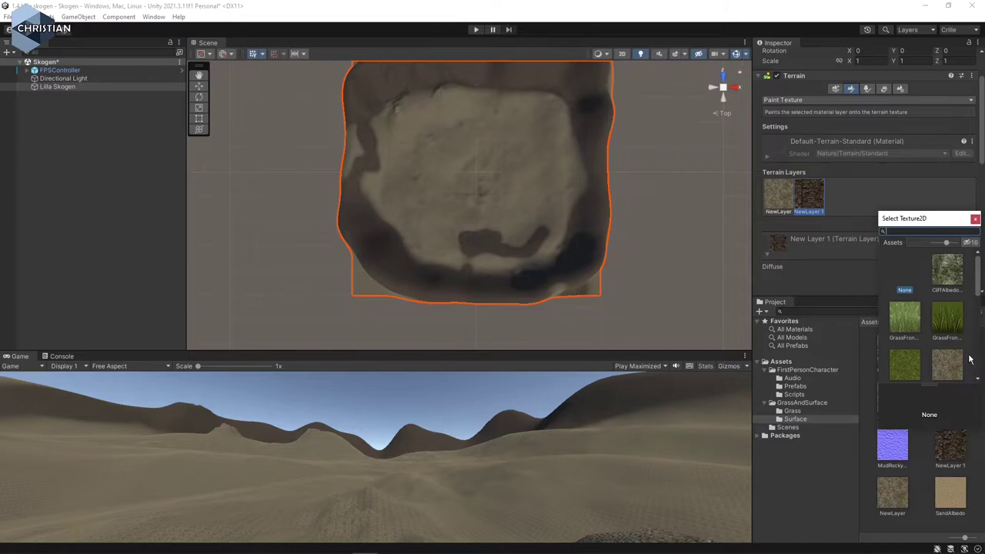
scroll(967, 361, "down", 1)
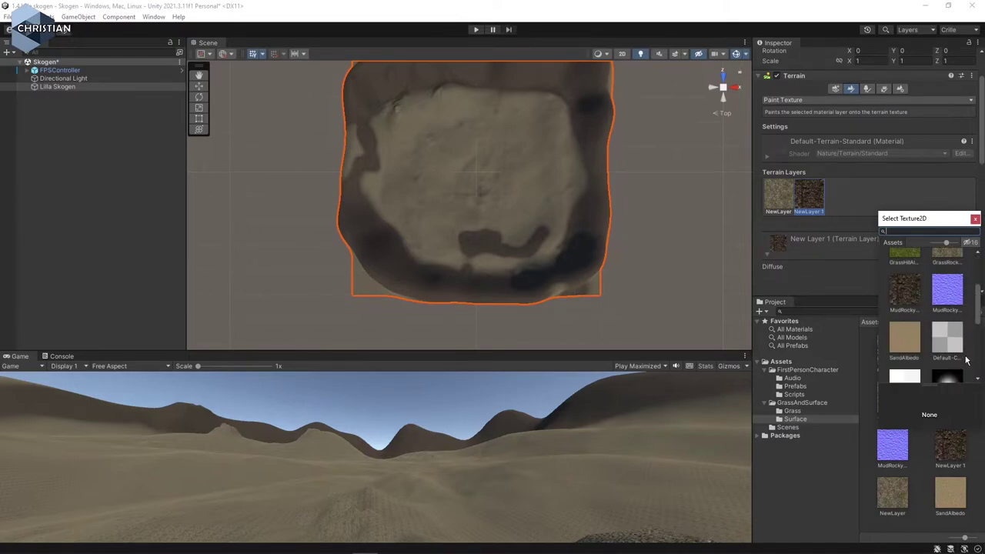
scroll(927, 305, "down", 1)
double_click(912, 275)
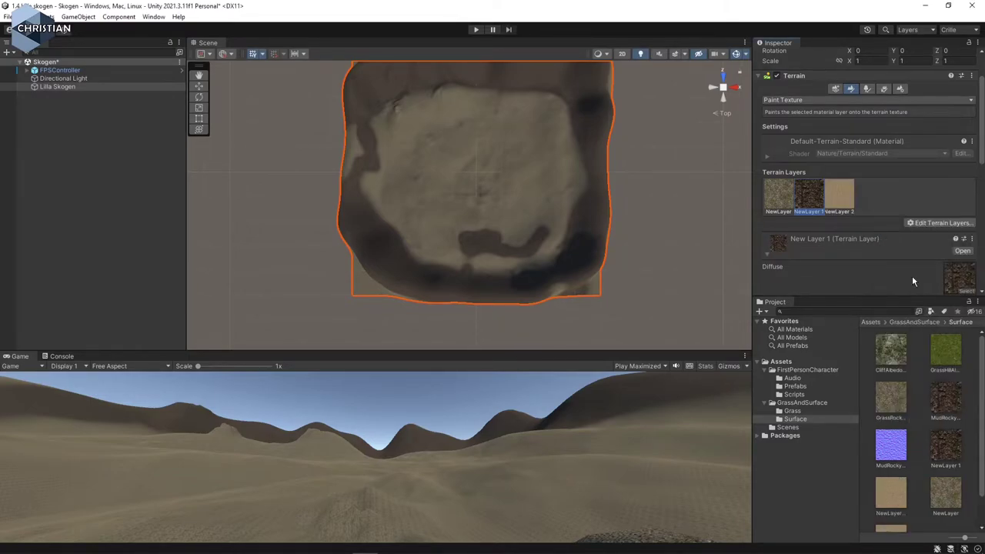
- Select NewLayer 2 and paint broad patches of sand across the middle of the valley floor
left_click(840, 185)
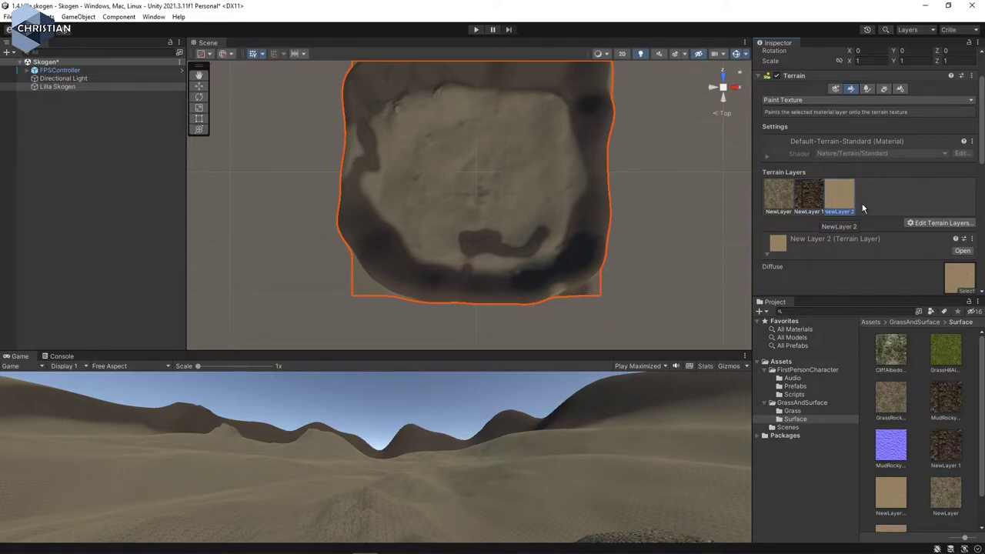
scroll(885, 223, "down", 5)
mouse_move(530, 204)
left_mouse_down()
mouse_move(465, 117)
mouse_move(474, 114)
mouse_move(512, 207)
mouse_move(497, 213)
mouse_move(538, 196)
left_mouse_up()
scroll(893, 246, "down", 7)
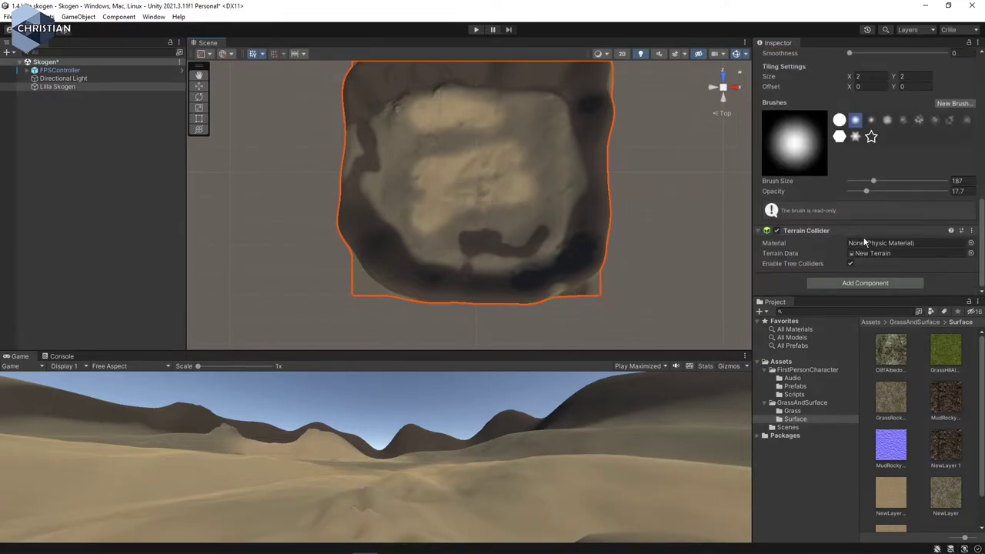
- Set the brush opacity to 6.4 and blend softer sand strokes into the sand patches on the valley floor
left_click_drag(859, 193, 855, 192)
mouse_move(556, 189)
left_mouse_down()
mouse_move(468, 228)
mouse_move(543, 222)
left_mouse_up()
mouse_move(565, 150)
left_mouse_down()
mouse_move(479, 103)
mouse_move(532, 120)
left_mouse_up()
- Create a fourth terrain layer from the green GrassHill ground texture
scroll(921, 178, "up", 8)
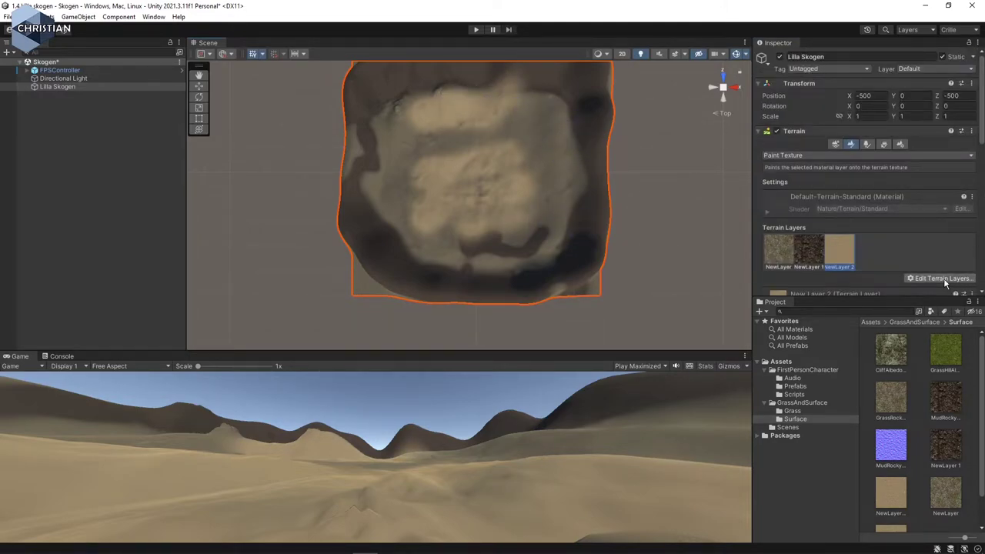
left_click(944, 279)
left_click(945, 281)
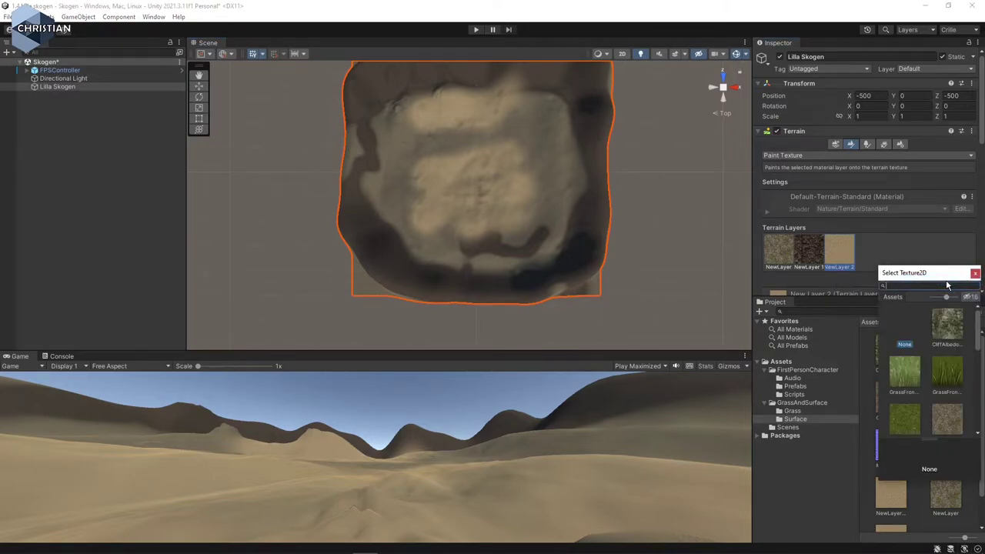
scroll(931, 401, "down", 2)
left_click(911, 359)
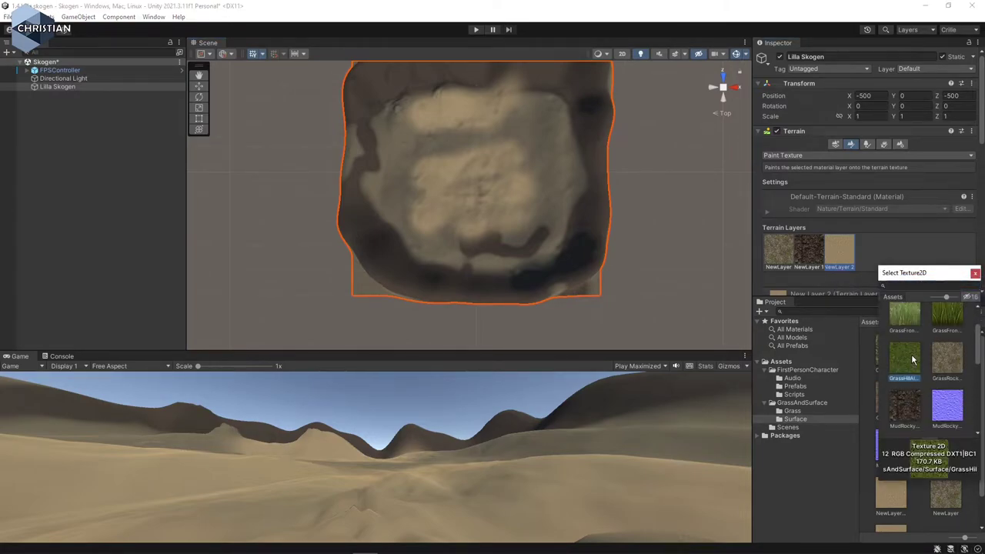
double_click(903, 358)
- Select NewLayer 3 and paint soft grass patches over the middle and upper parts of the valley floor
left_click(862, 263)
scroll(934, 247, "down", 3)
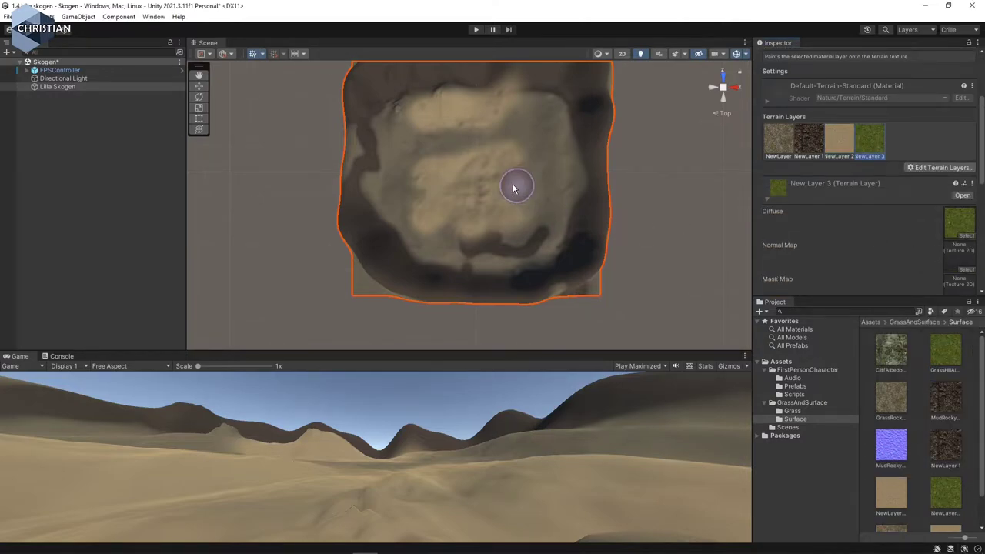
scroll(861, 238, "down", 5)
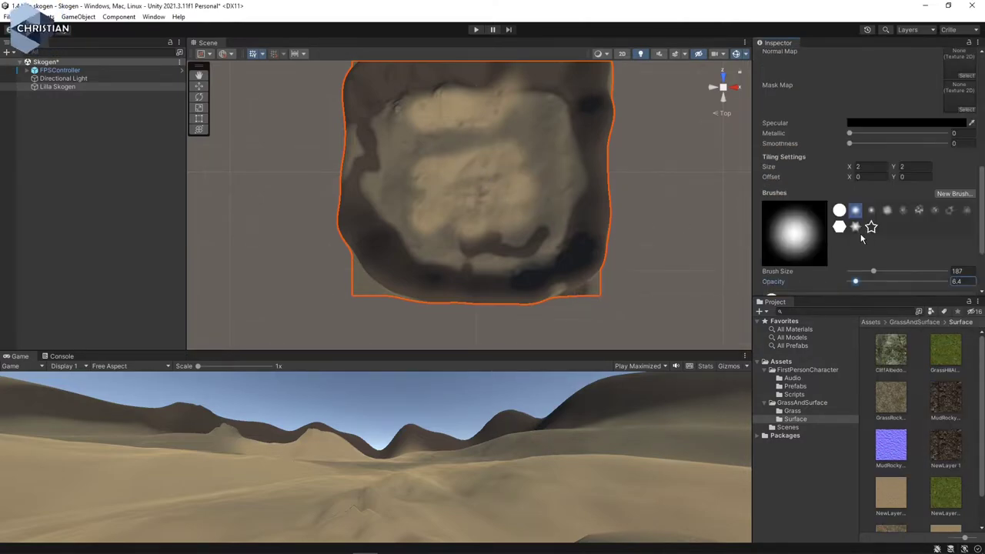
mouse_move(489, 167)
left_mouse_down()
mouse_move(510, 156)
mouse_move(378, 180)
mouse_move(559, 186)
left_mouse_up()
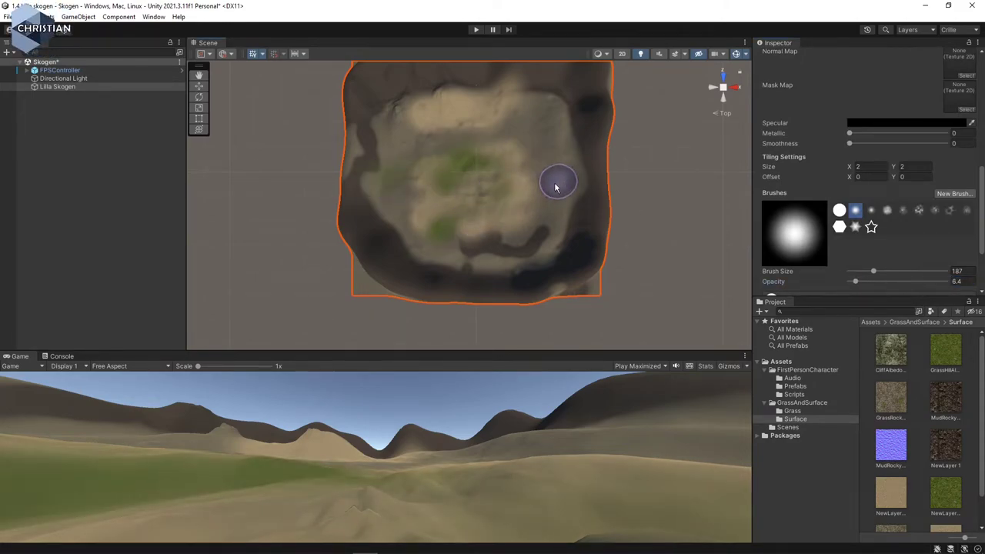
mouse_move(539, 103)
left_mouse_down()
mouse_move(466, 110)
mouse_move(383, 136)
left_mouse_up()
mouse_move(544, 161)
left_mouse_down()
mouse_move(516, 180)
mouse_move(520, 207)
mouse_move(490, 224)
mouse_move(486, 271)
mouse_move(470, 213)
mouse_move(494, 195)
mouse_move(536, 213)
left_mouse_up()
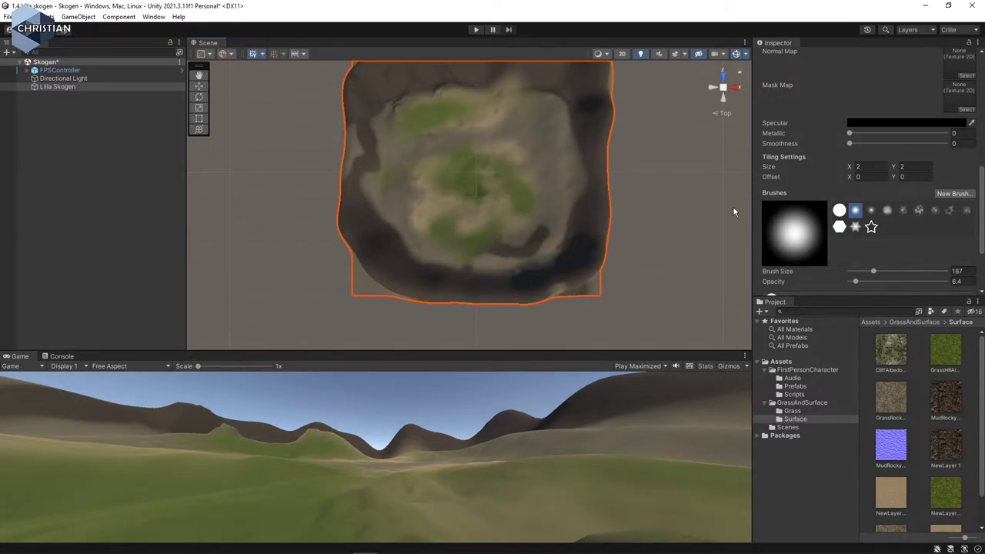
- Assign the MudRocky normal texture as the normal map of NewLayer 3, NewLayer 2 and NewLayer 1, and check NewLayer
scroll(911, 176, "up", 2)
scroll(910, 176, "up", 3)
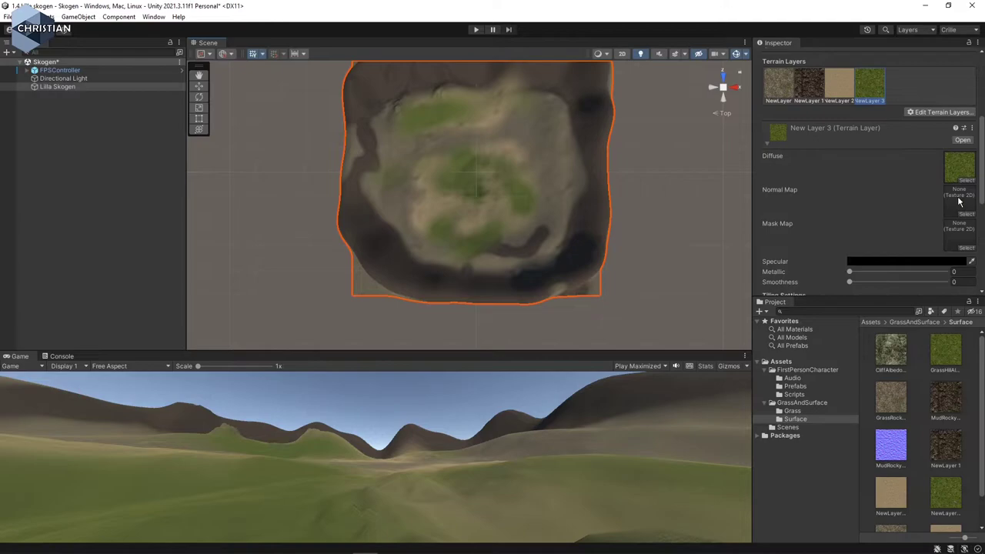
left_click_drag(894, 447, 960, 209)
left_click(840, 83)
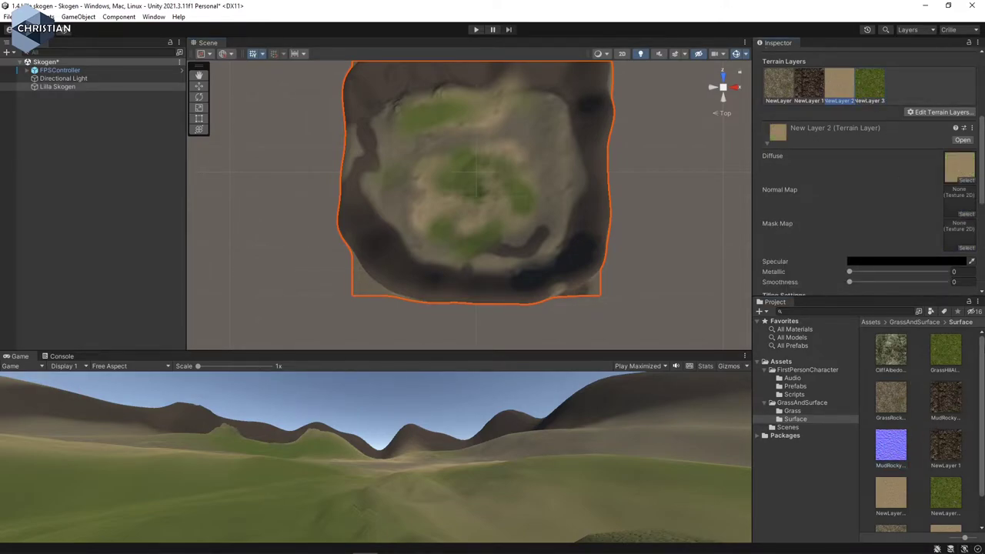
left_click_drag(888, 448, 959, 169)
left_click(813, 54)
left_click_drag(895, 448, 959, 140)
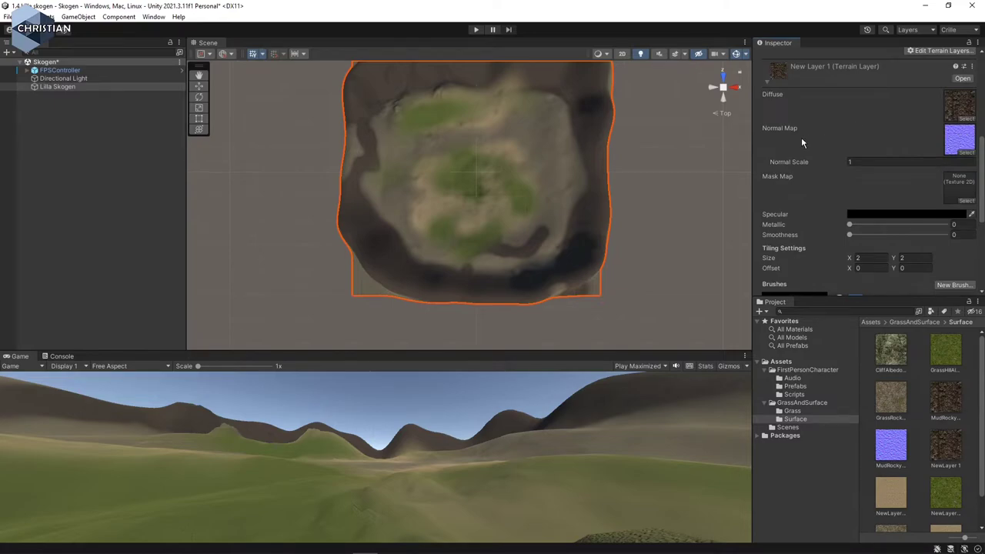
scroll(801, 138, "up", 3)
left_click(779, 109)
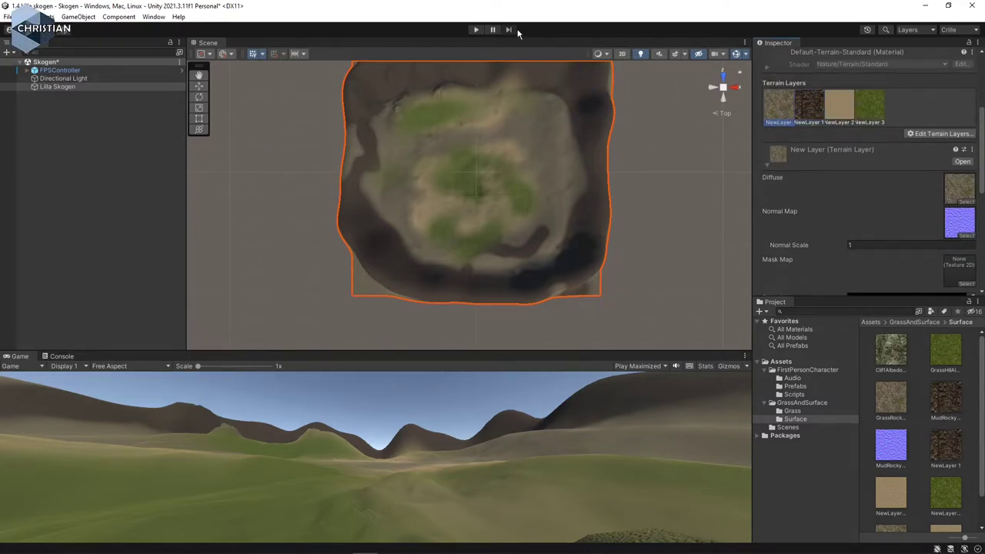
- Run the game, walk through the valley to examine the painted textures, and stop the game
left_click(473, 32)
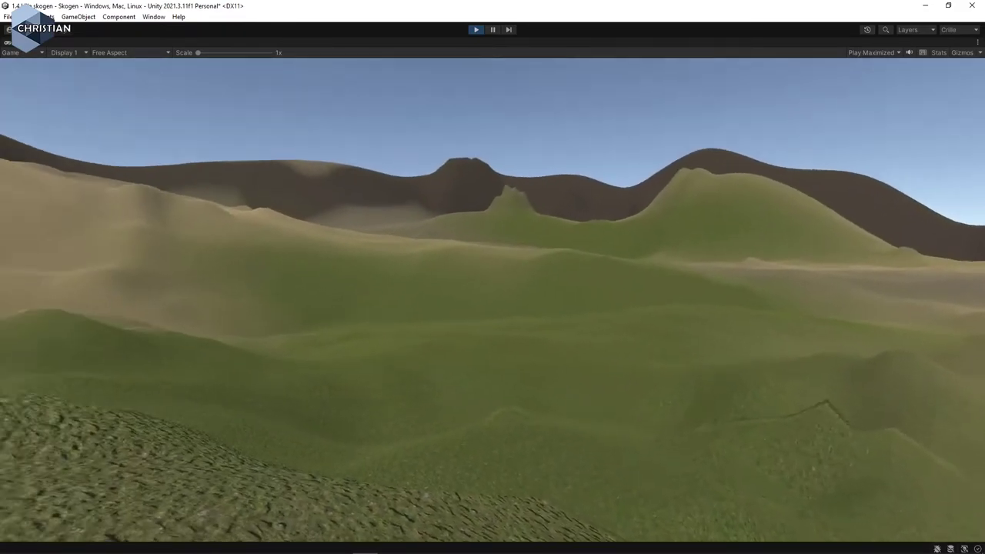
key("w")
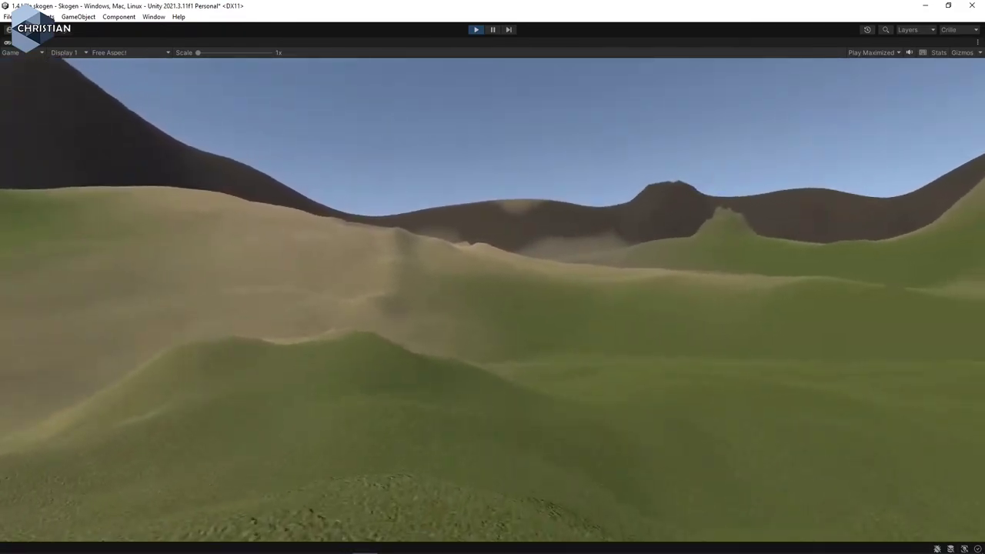
key("w")
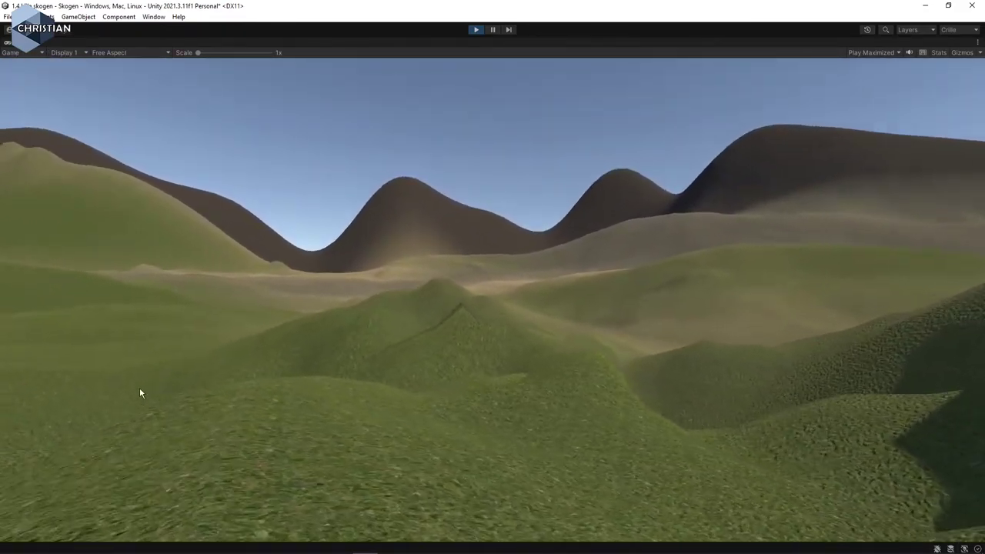
key("w")
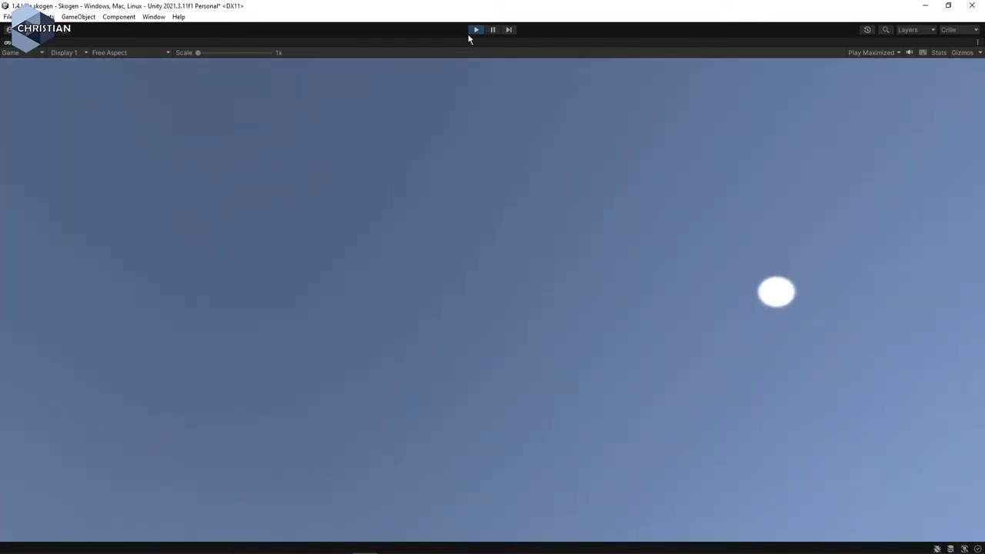
left_click(474, 29)
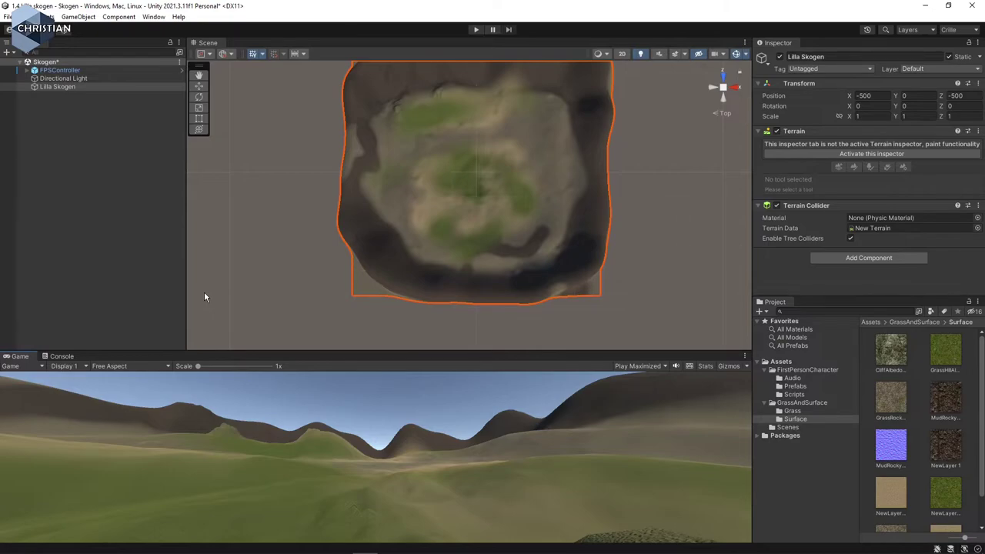
- Import the complete Trees custom package from the Mina UnityAssets folder
left_click(49, 16)
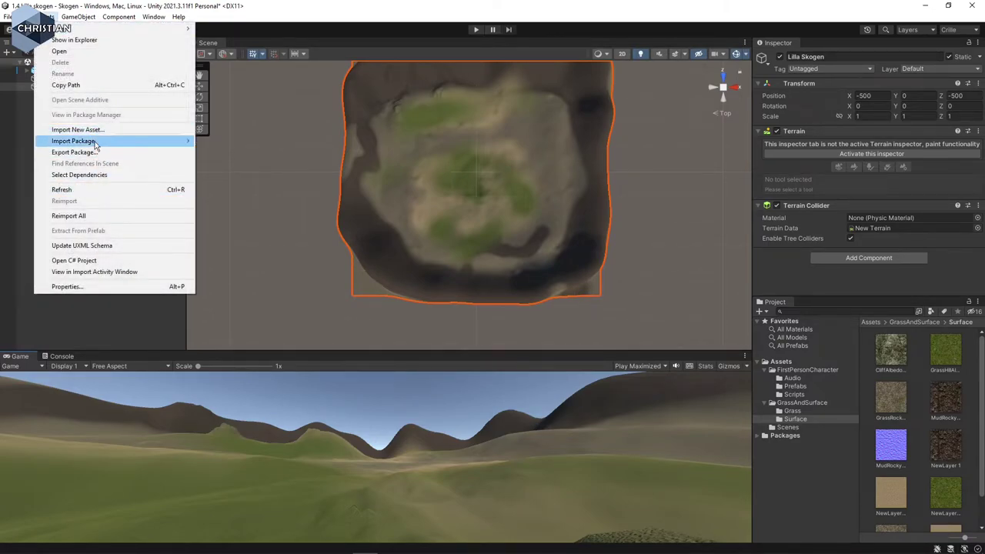
mouse_move(96, 143)
left_click(262, 141)
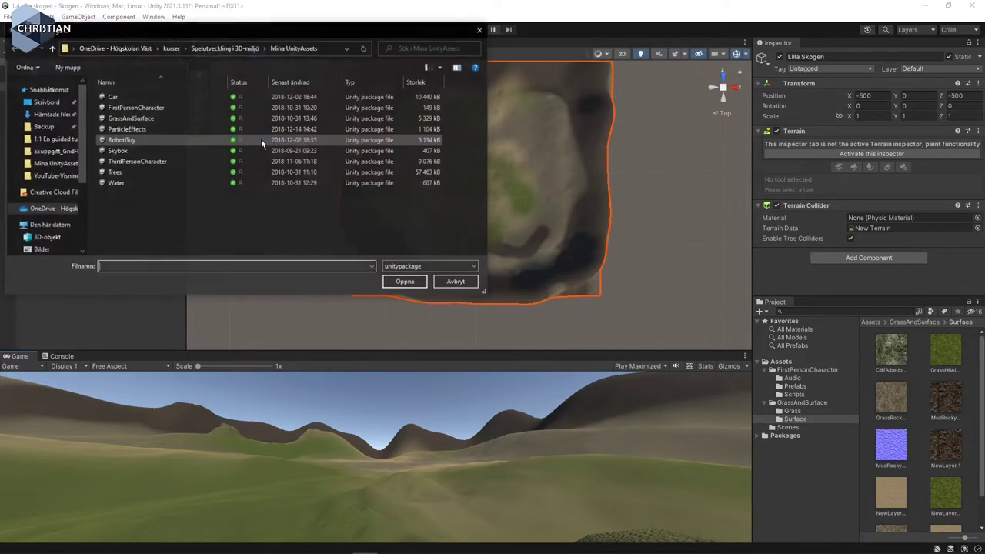
left_click(122, 172)
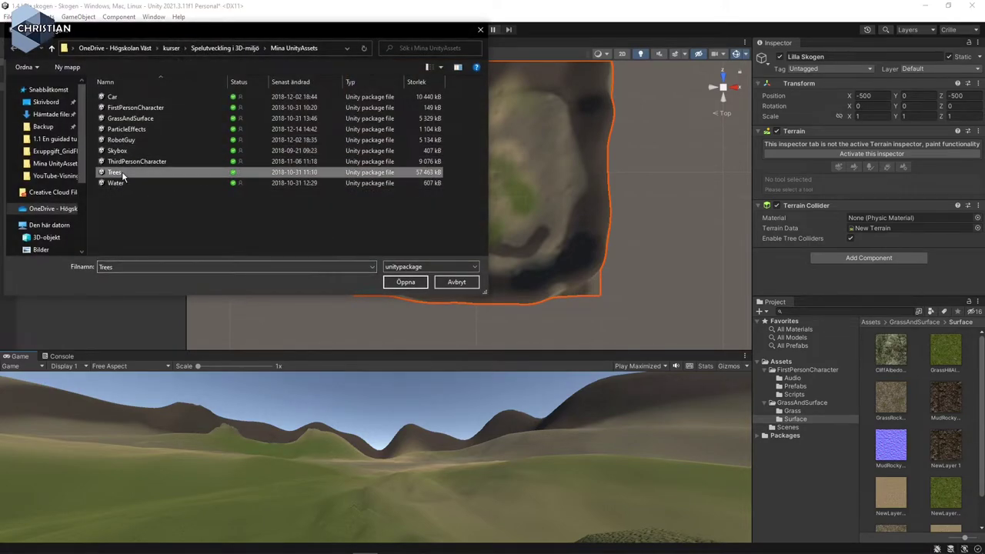
left_click(405, 282)
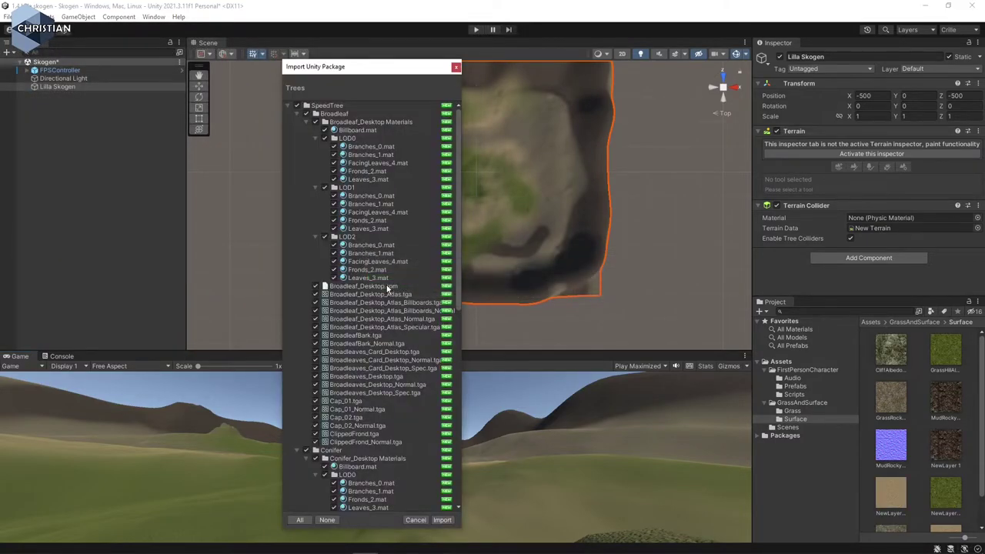
scroll(385, 281, "down", 5)
scroll(385, 279, "down", 3)
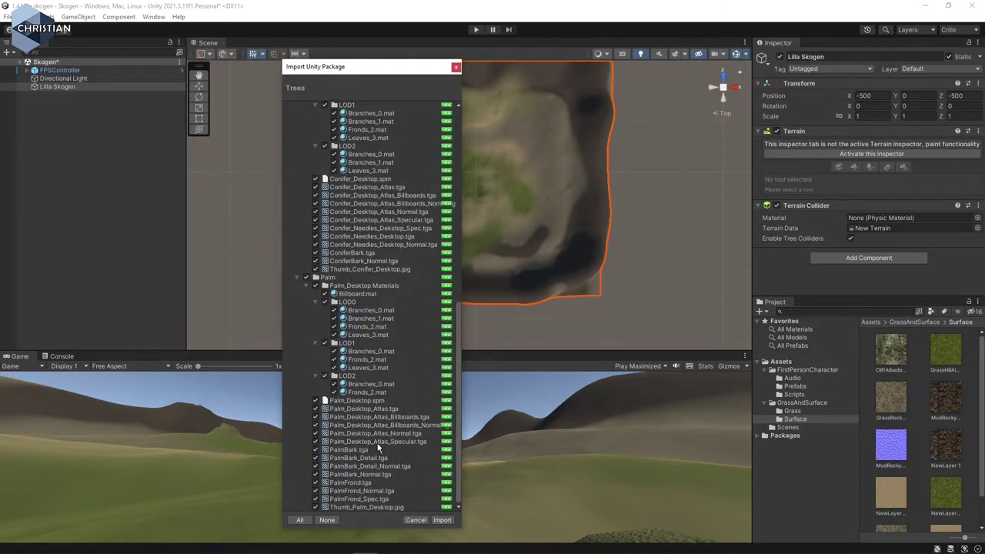
left_click(441, 520)
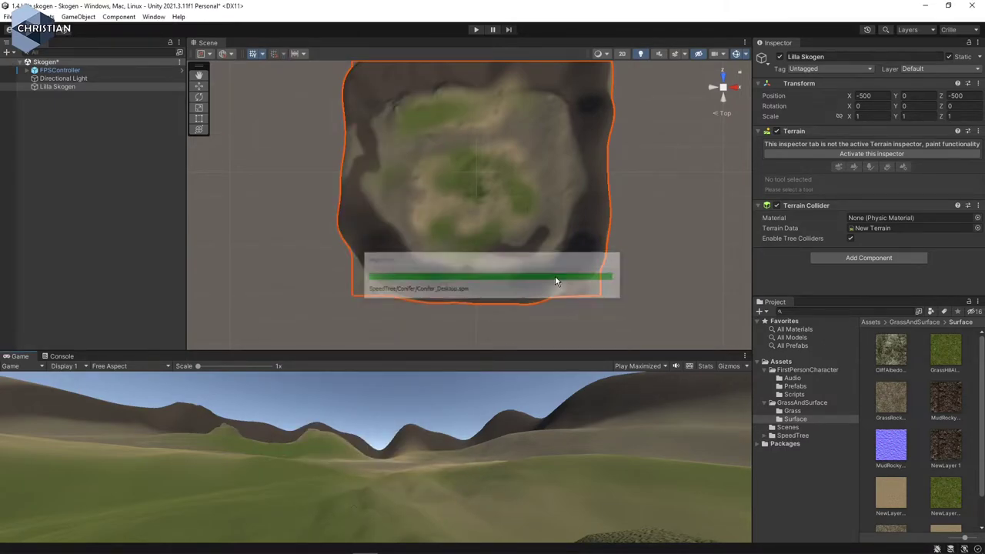
- Open the SpeedTree folder and show its contents as a compact list
left_click(800, 436)
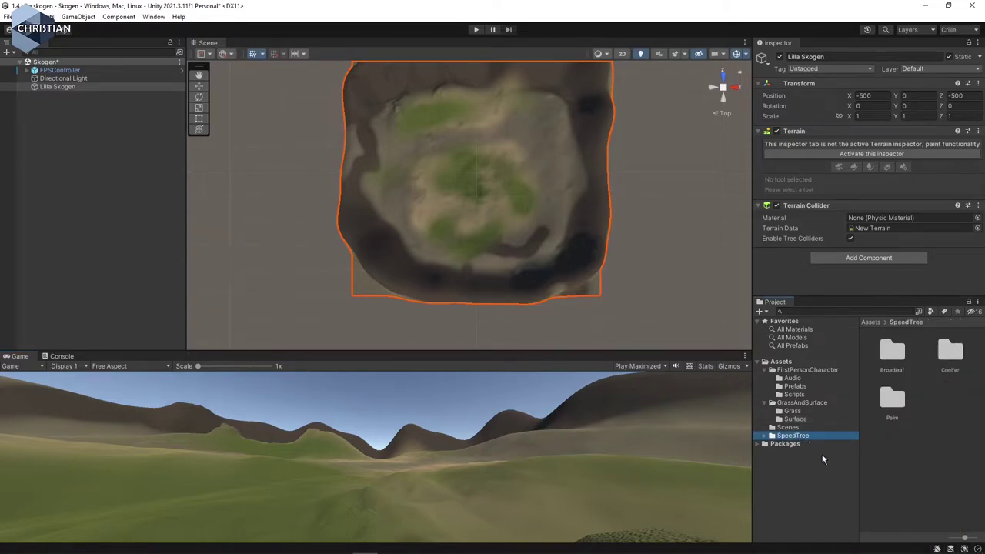
left_click(968, 514)
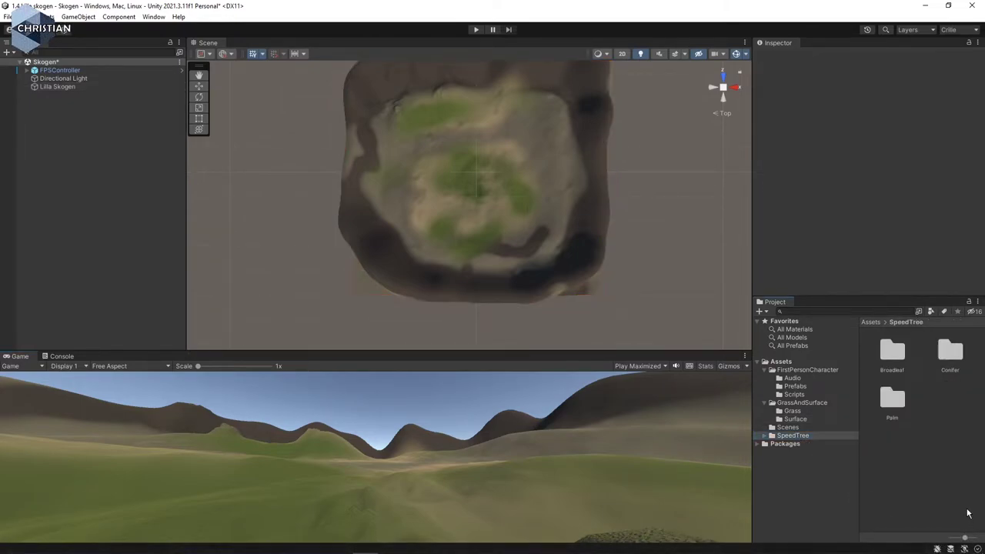
left_click_drag(973, 538, 951, 537)
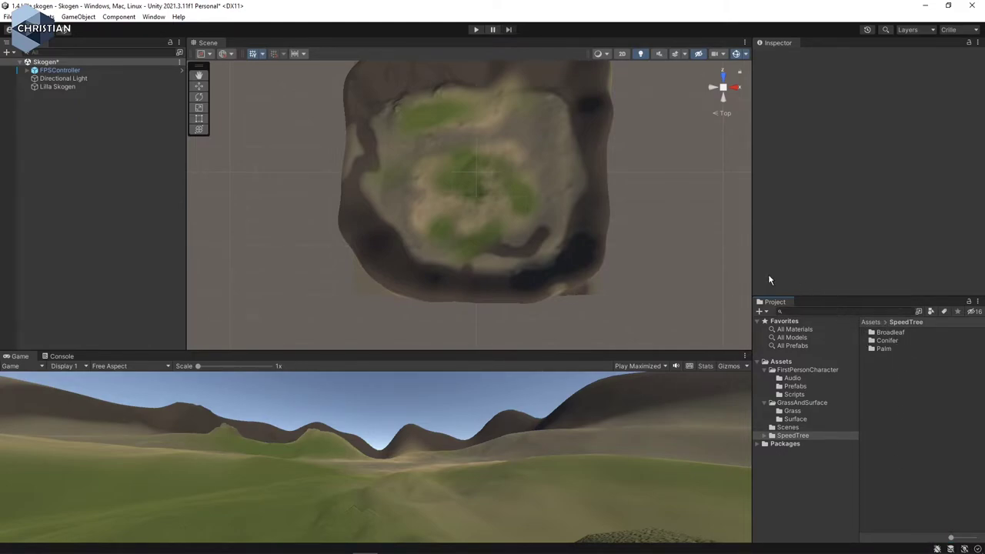
- Select the Lilla Skogen terrain, switch to Paint Trees and open the Add Tree dialog, moved clear of the project assets
left_click(58, 86)
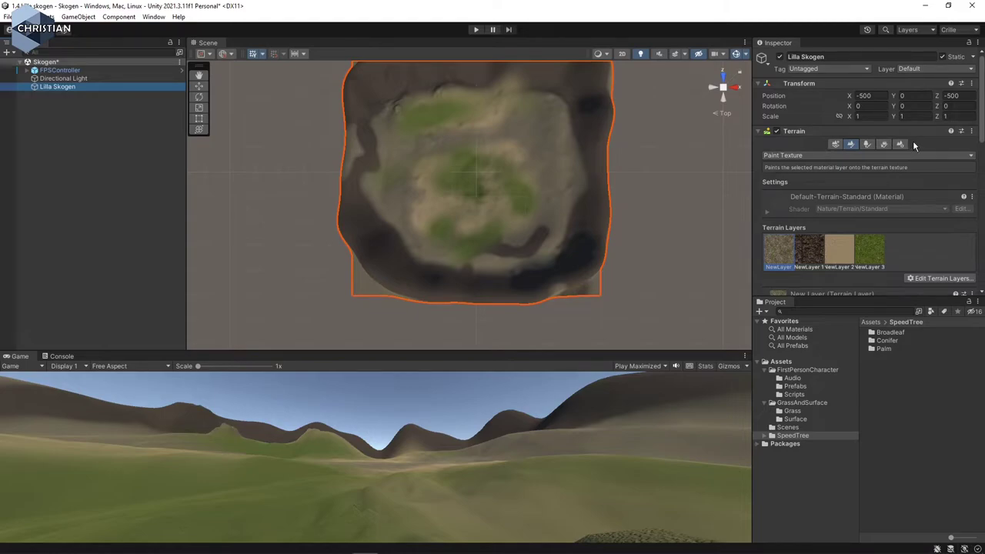
left_click(873, 146)
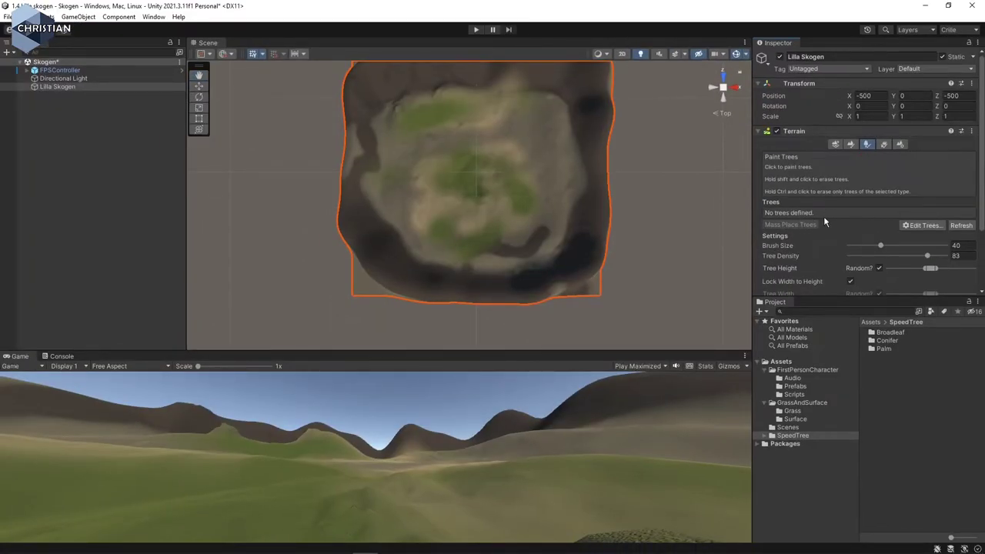
left_click(924, 224)
left_click(928, 228)
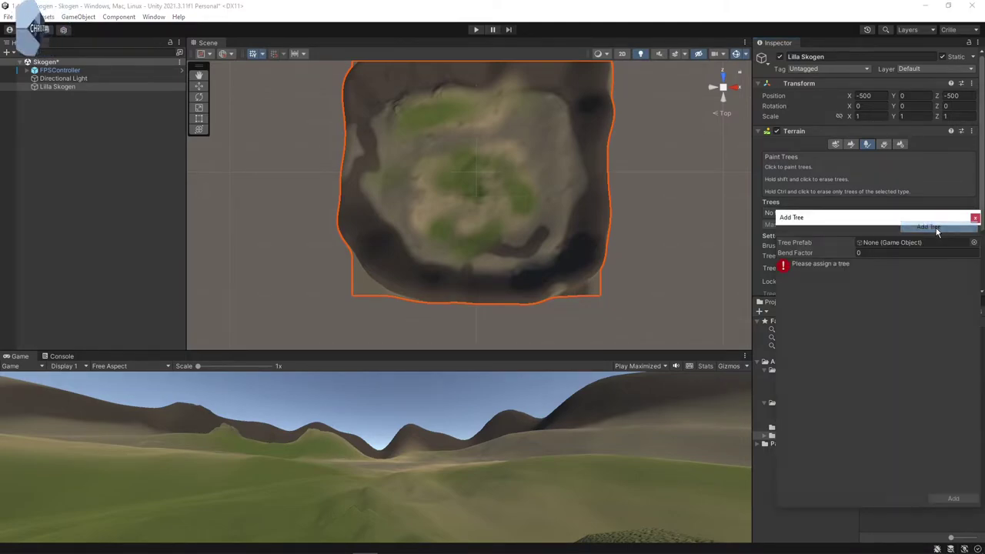
left_click_drag(903, 222, 569, 117)
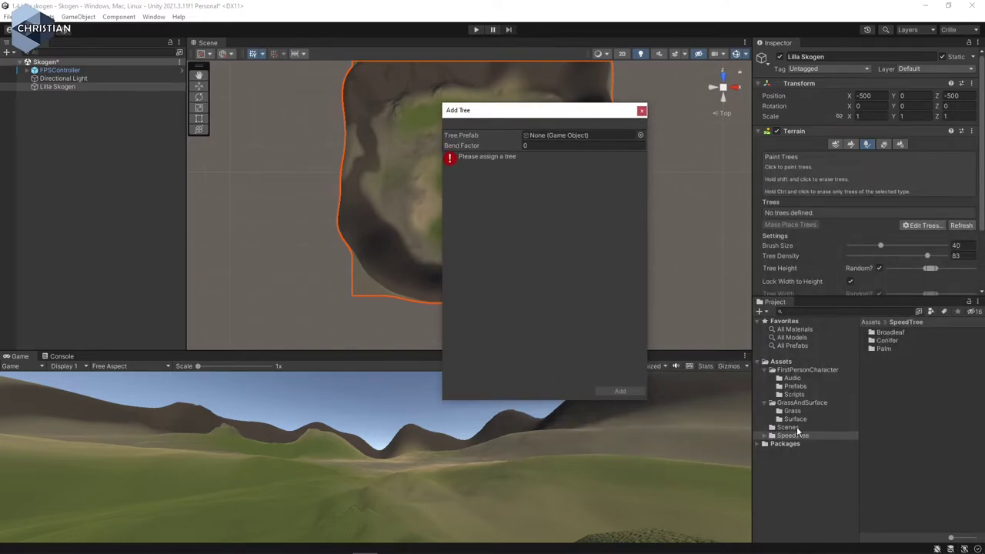
- Add Palm_Desktop from the SpeedTree Palm folder as a tree type for the terrain
left_click(764, 436)
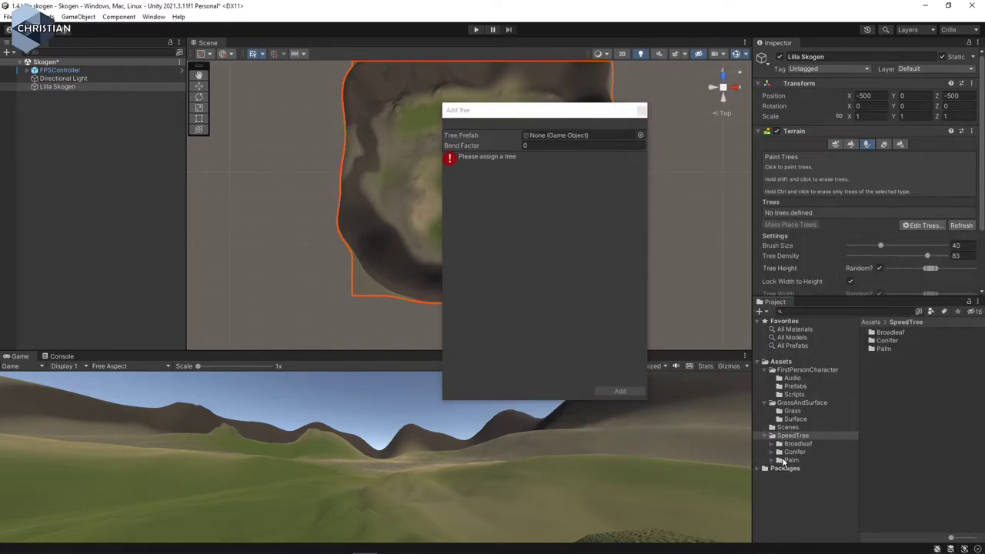
left_click(792, 460)
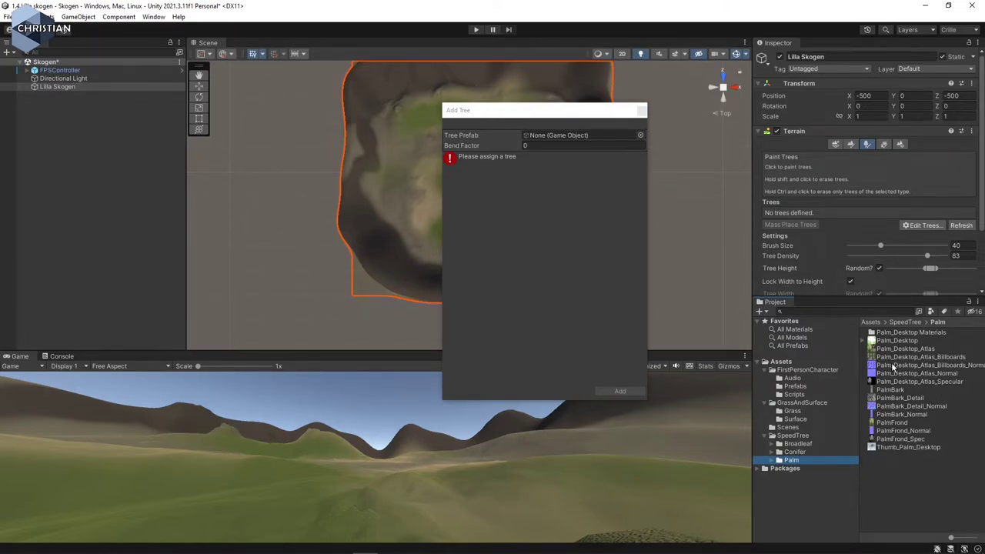
left_click(772, 459)
left_click(809, 470)
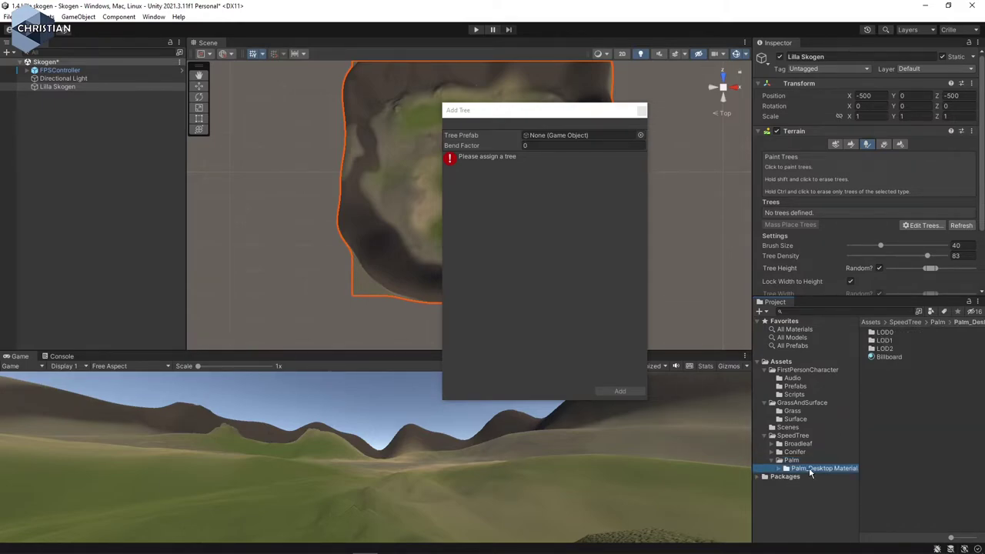
left_click(791, 460)
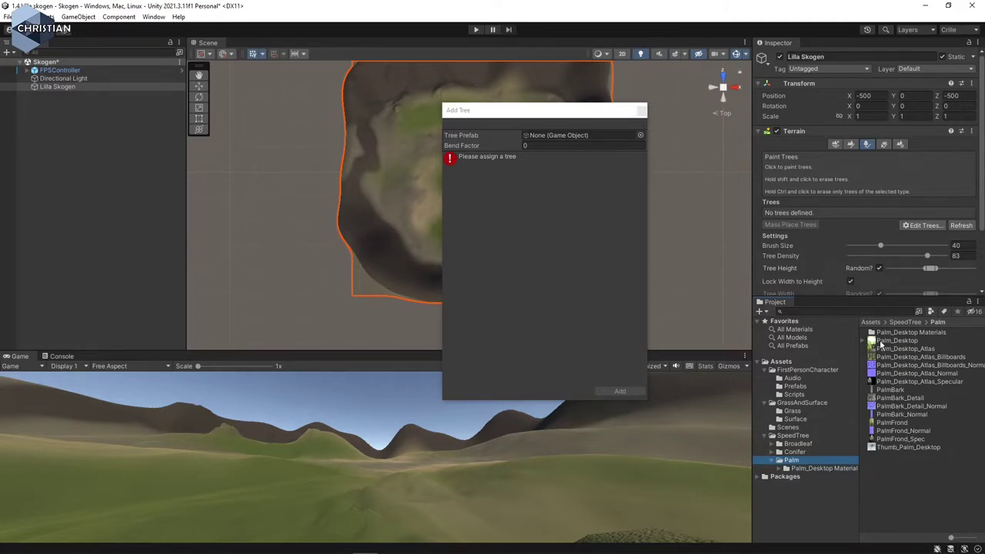
left_click_drag(880, 343, 554, 135)
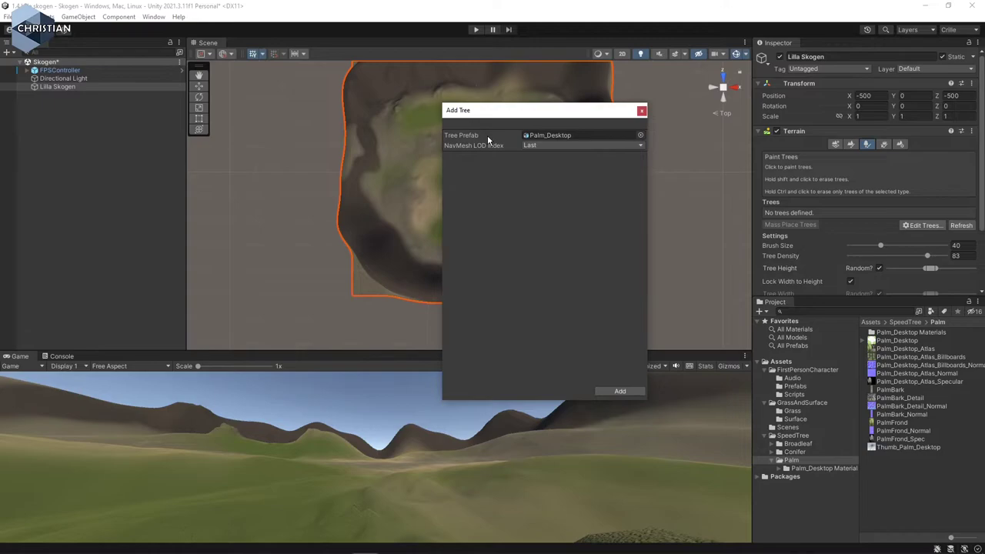
left_click(620, 391)
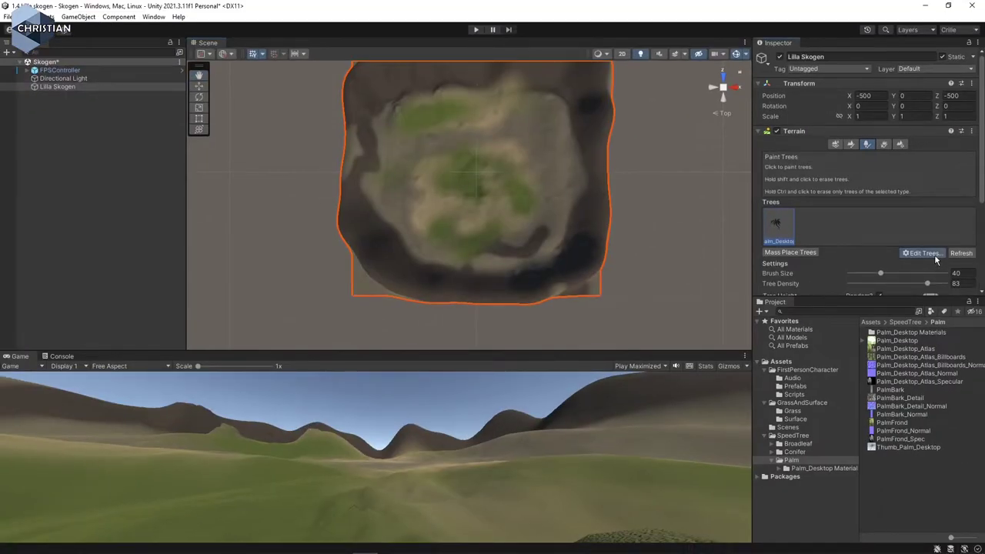
- Add Conifer_Desktop from the SpeedTree Conifer folder as a second tree type for the terrain
left_click(923, 253)
left_click(936, 258)
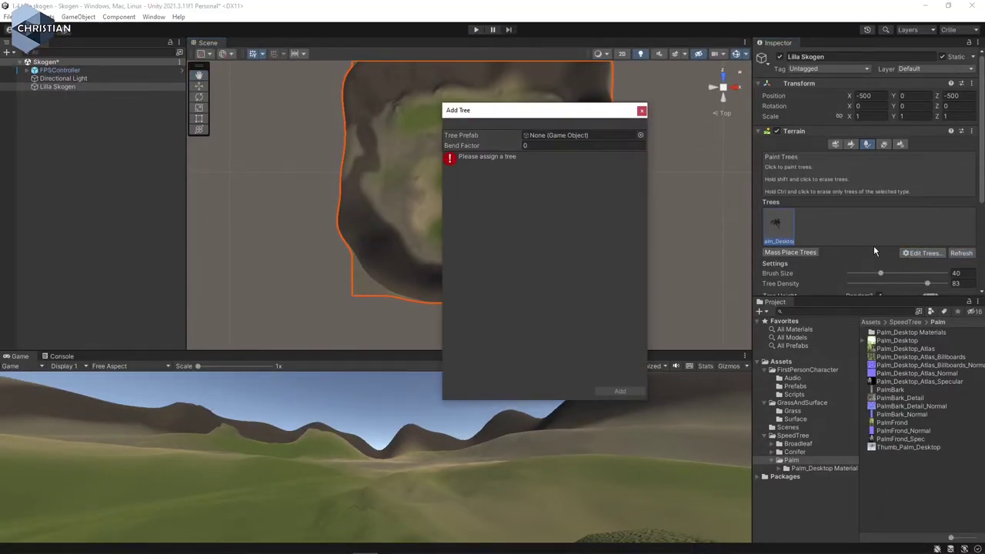
left_click(799, 454)
left_click_drag(883, 342, 558, 137)
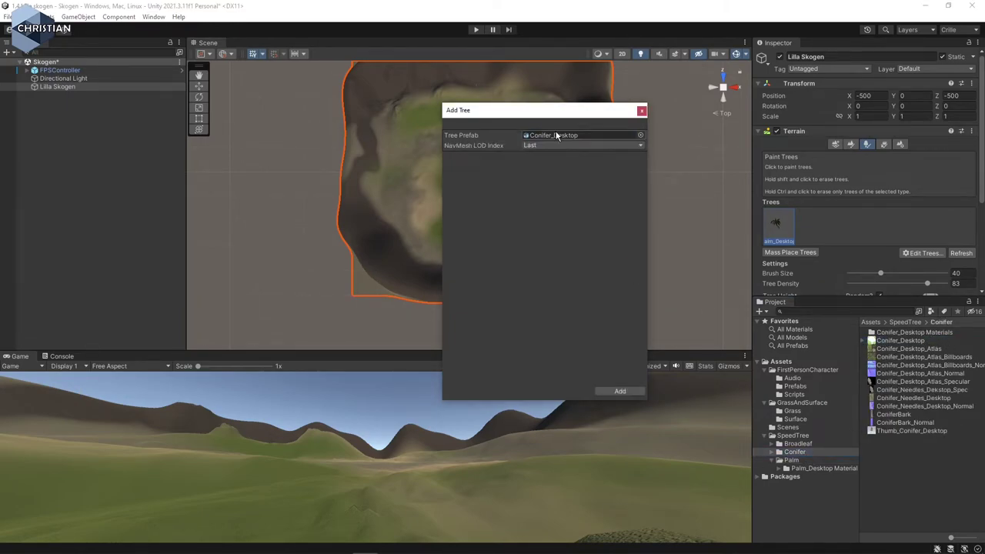
left_click(621, 391)
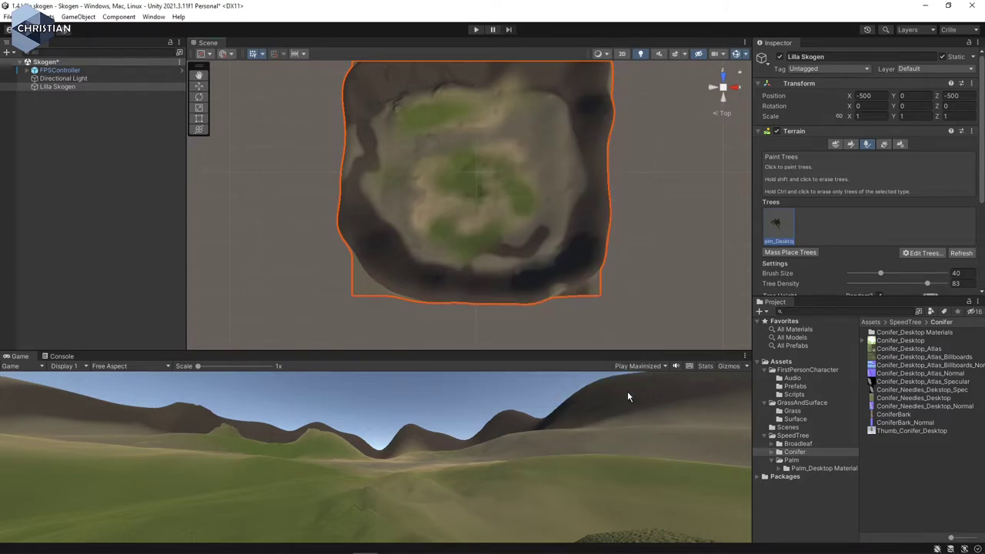
- Add Broadleaf_Desktop from the SpeedTree Broadleaf folder as a third tree type for the terrain
left_click(925, 254)
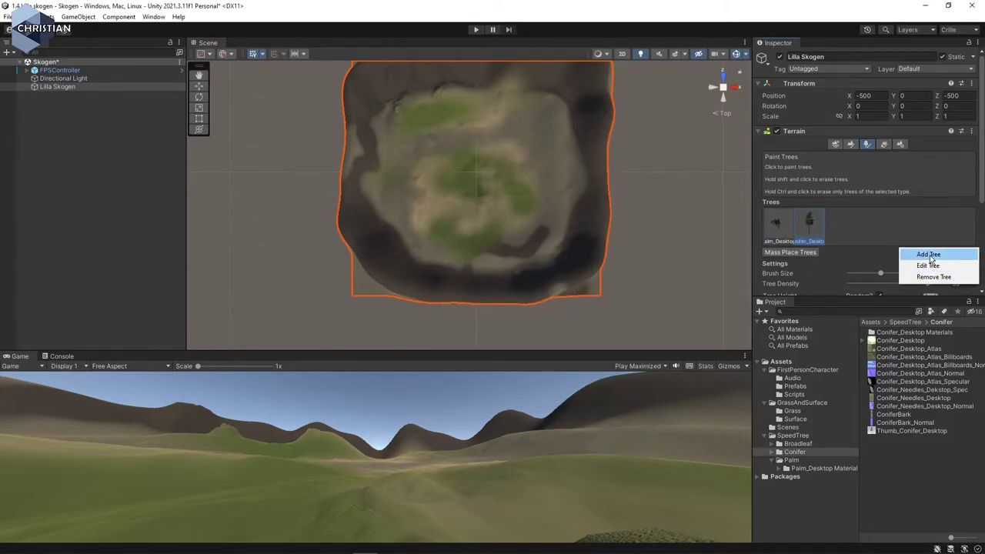
left_click(928, 254)
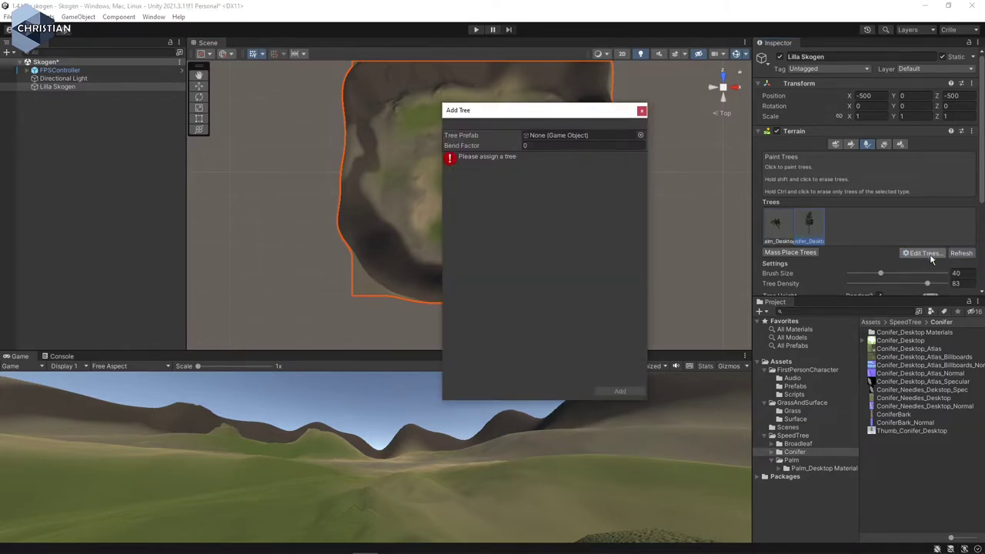
left_click(799, 444)
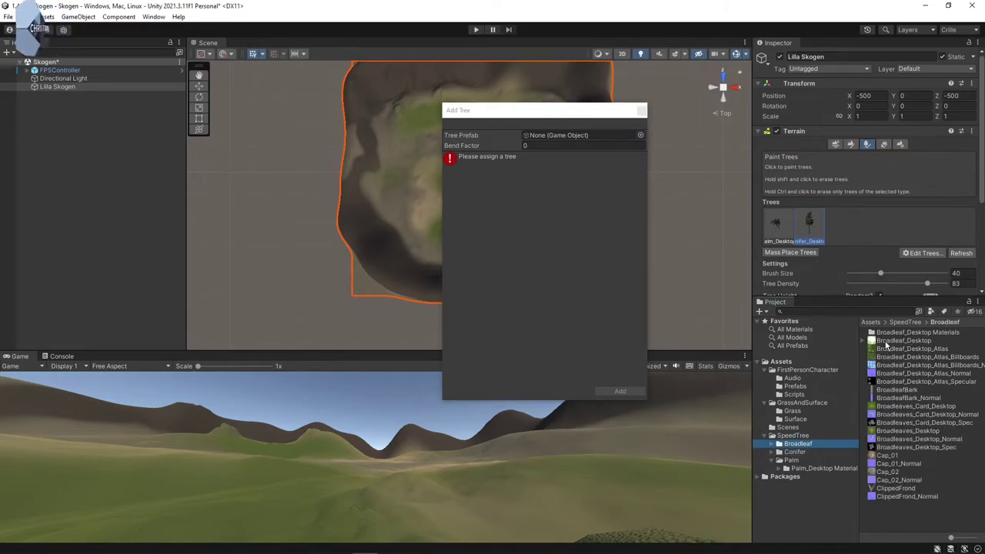
left_click_drag(892, 341, 567, 137)
left_click(623, 391)
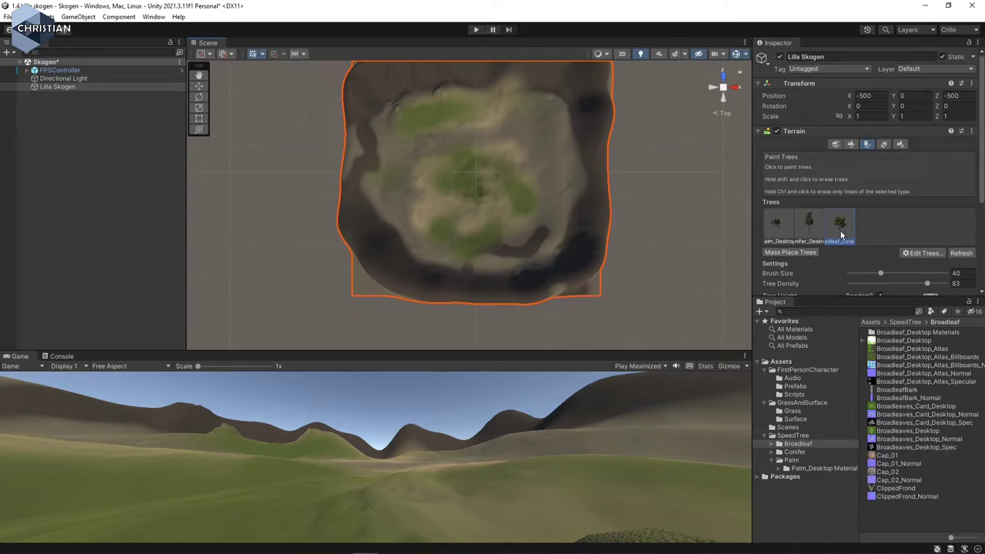
- Set the tree brush size to 82 and paint a cluster of broadleaf trees at the centre of the terrain
scroll(832, 233, "down", 3)
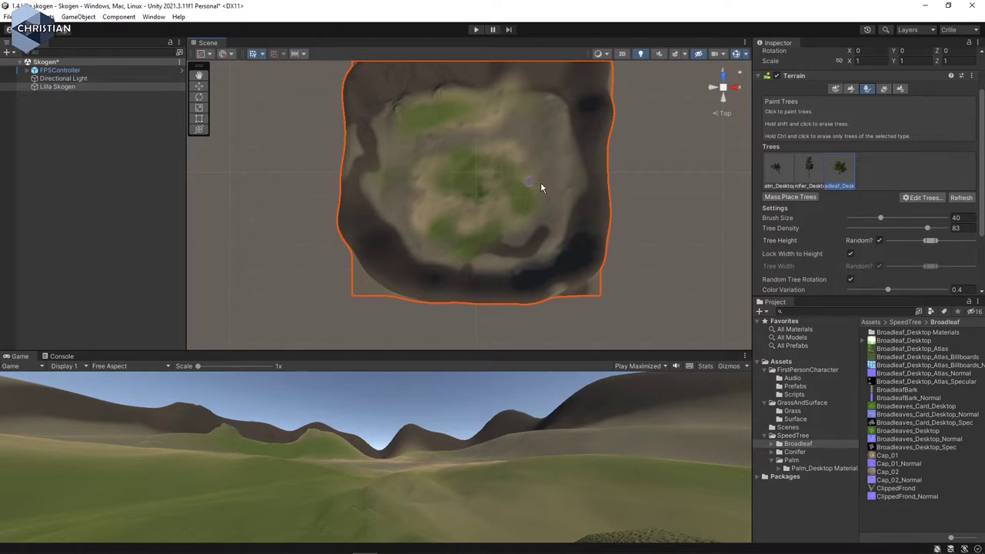
left_click_drag(880, 218, 890, 217)
left_click(474, 172)
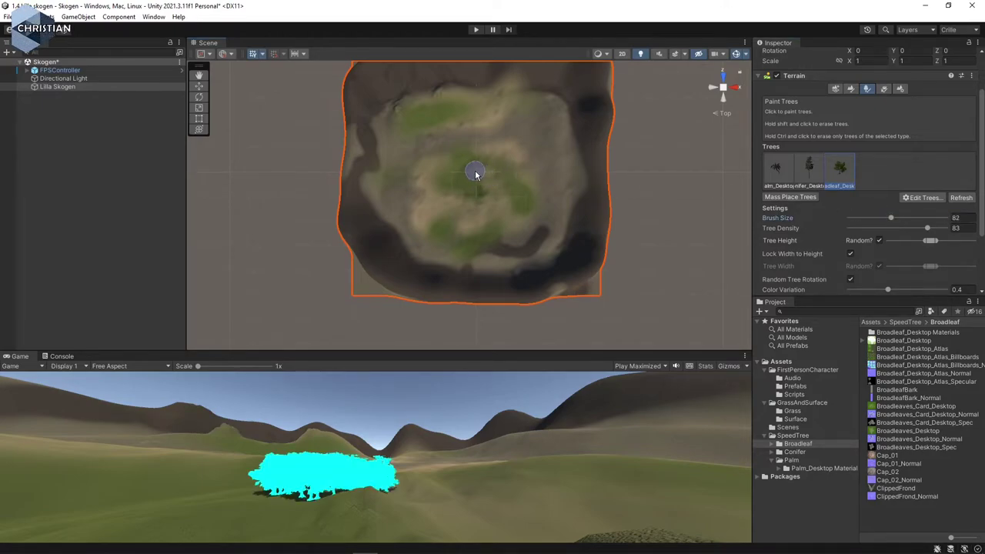
scroll(339, 512, "up", 8)
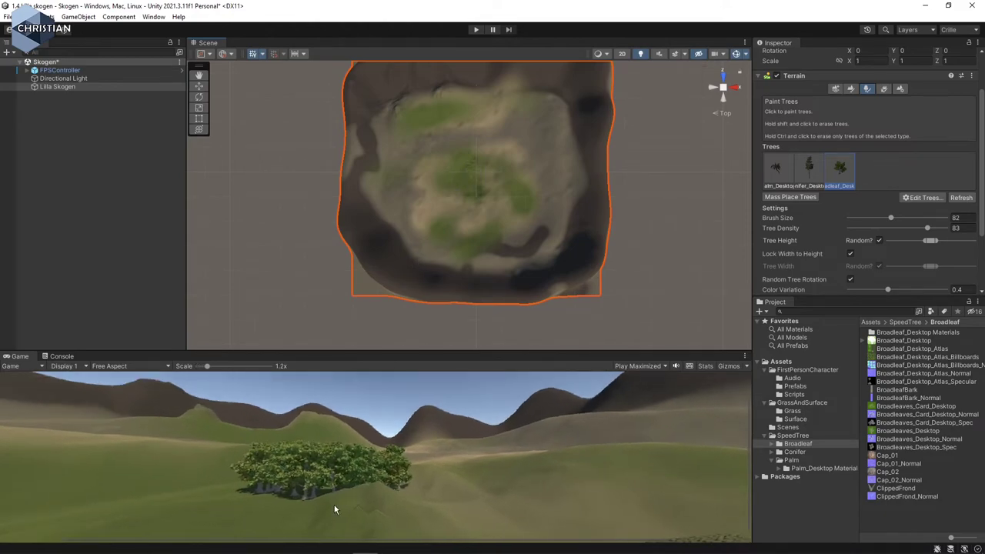
scroll(330, 511, "down", 8)
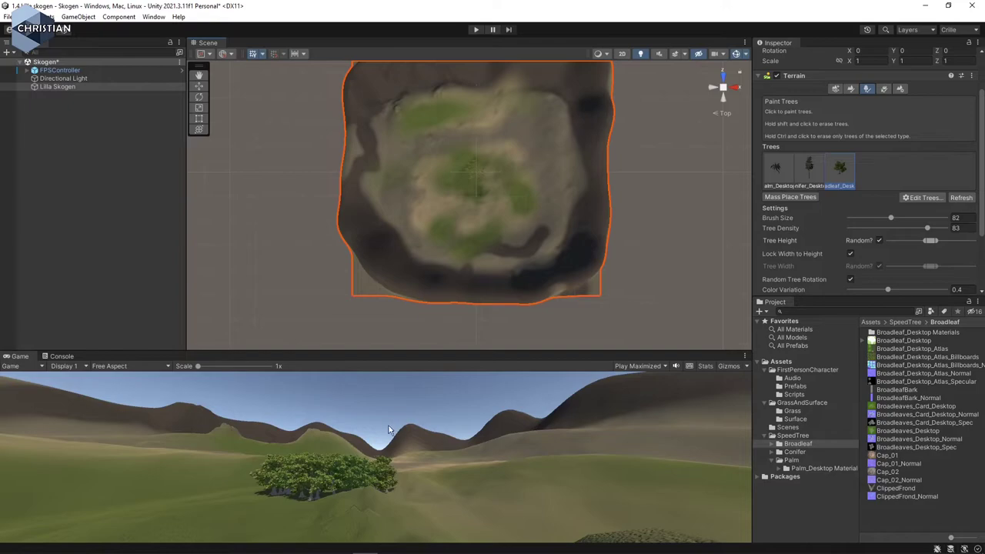
- Mass place 100 trees across the terrain, keeping the existing trees
left_click(790, 197)
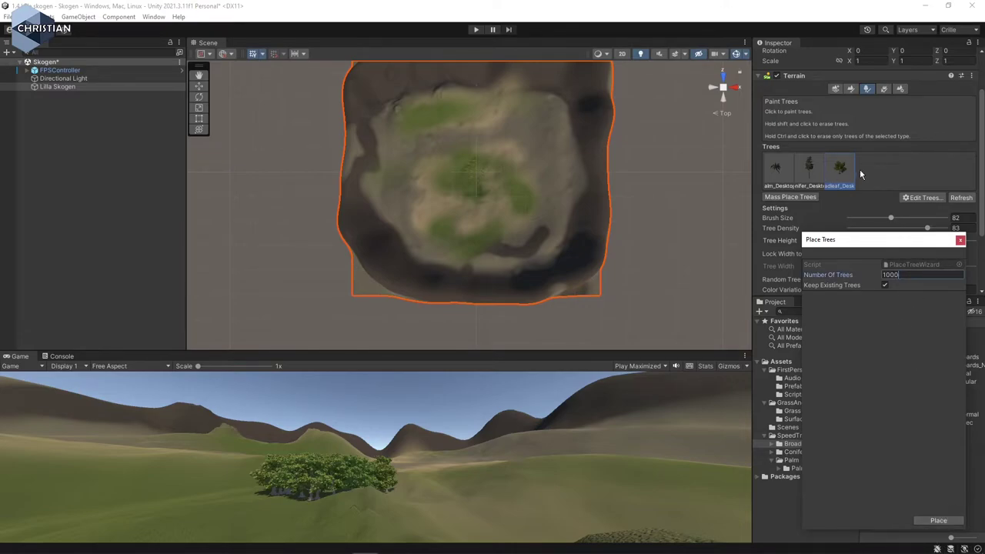
double_click(907, 277)
type("100")
left_click(938, 520)
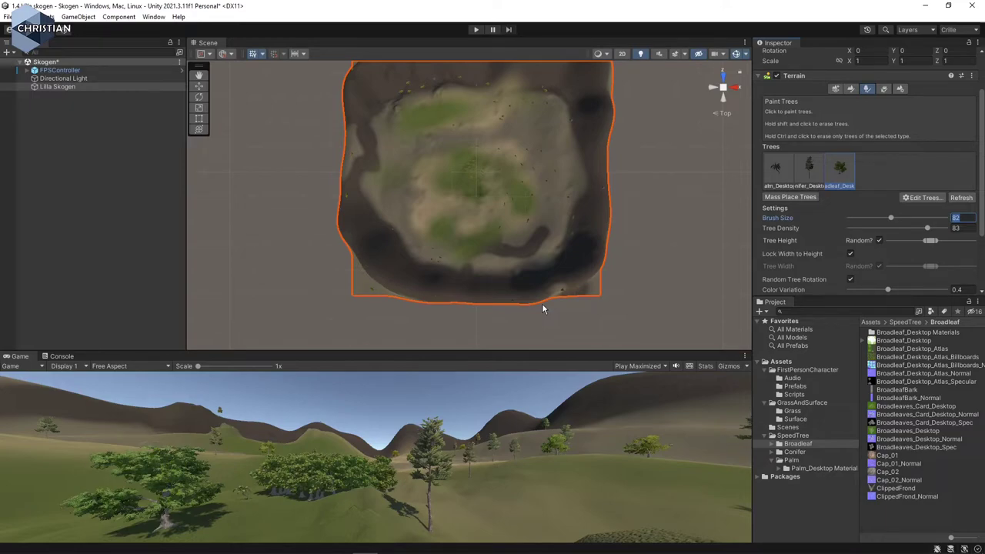
- Select the palm tree type and mass place 400 more trees across the terrain, keeping the existing ones
left_click(780, 173)
left_click(793, 197)
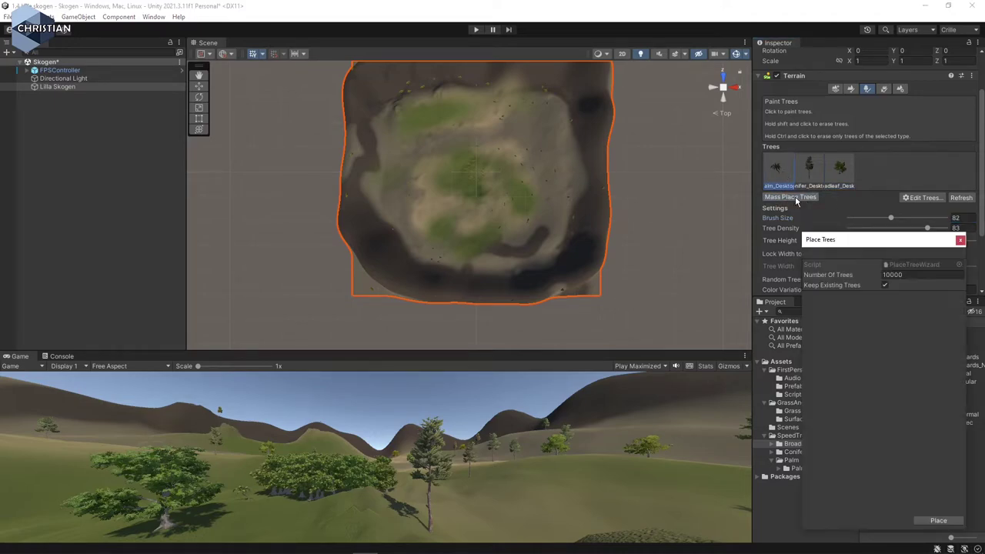
left_click(860, 274)
type("400")
left_click(958, 524)
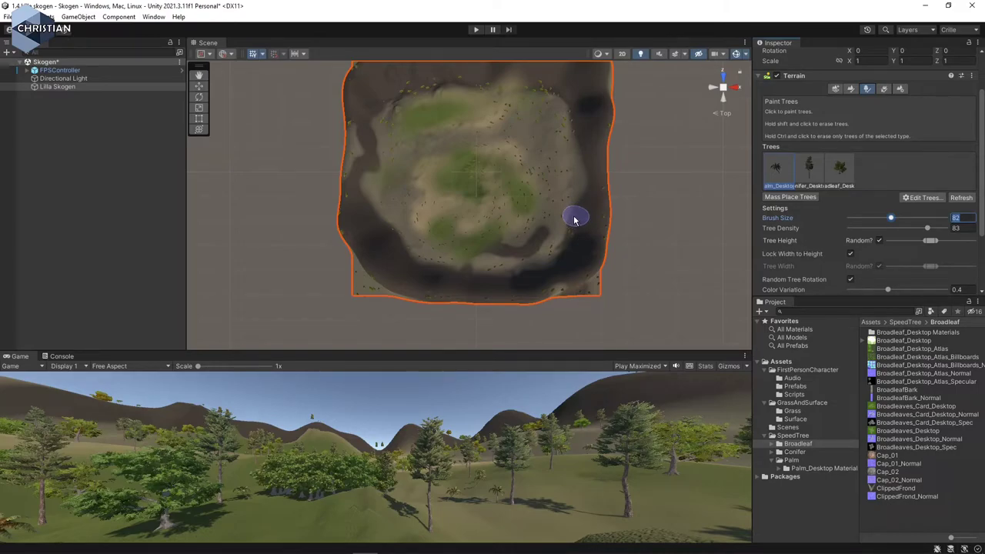
- Run the scene and walk down to the broadleaf trees to examine their trunks, foliage and shadows up close
left_click(476, 30)
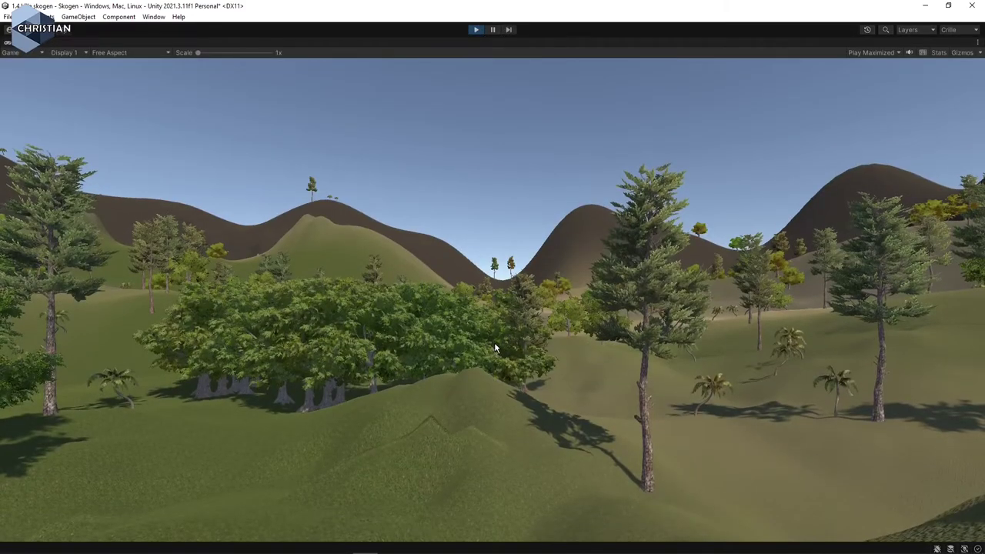
key("w")
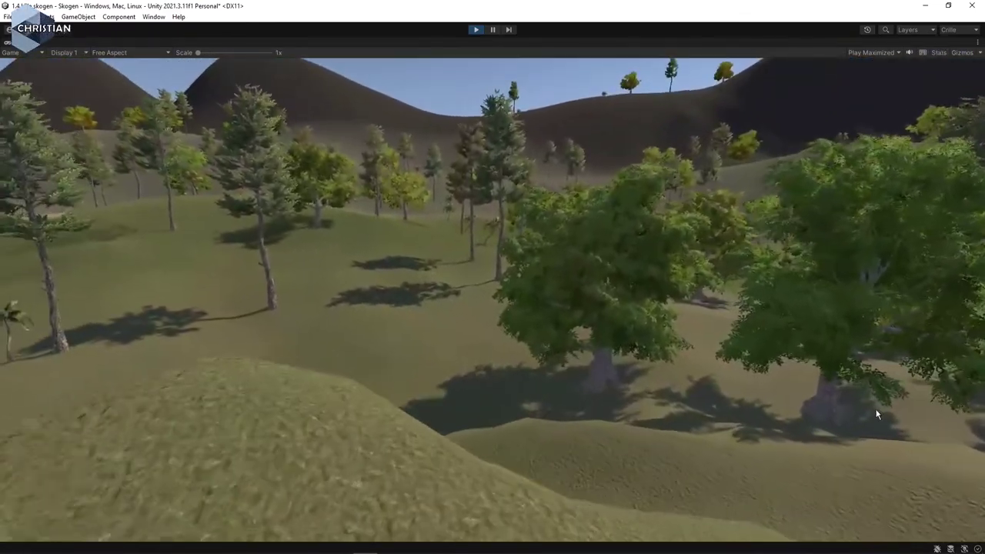
key("w")
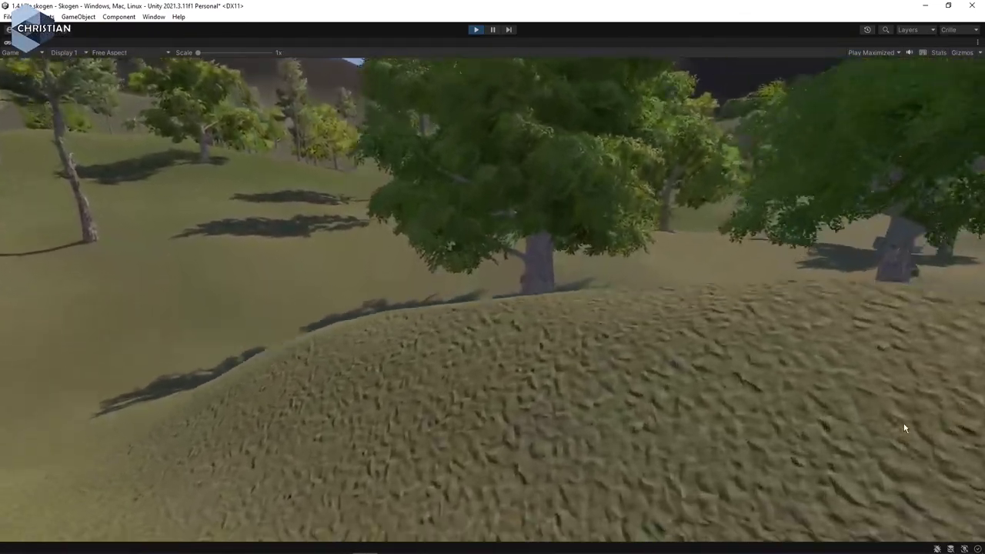
key("w")
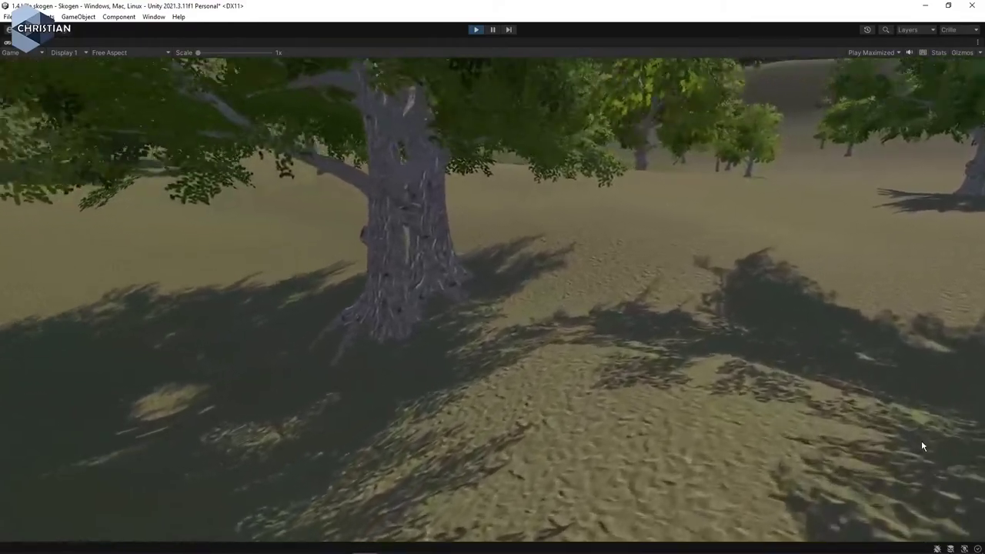
key("w")
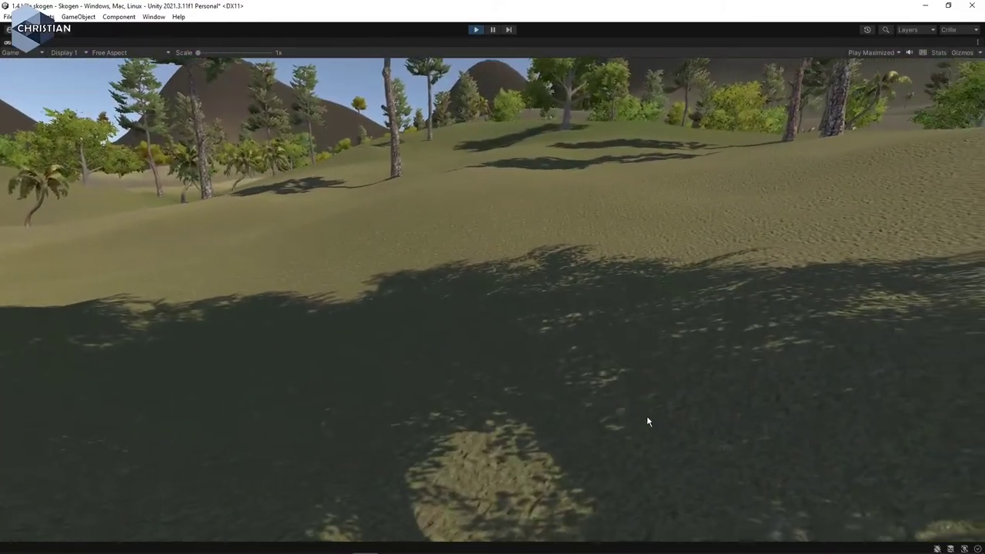
key("w")
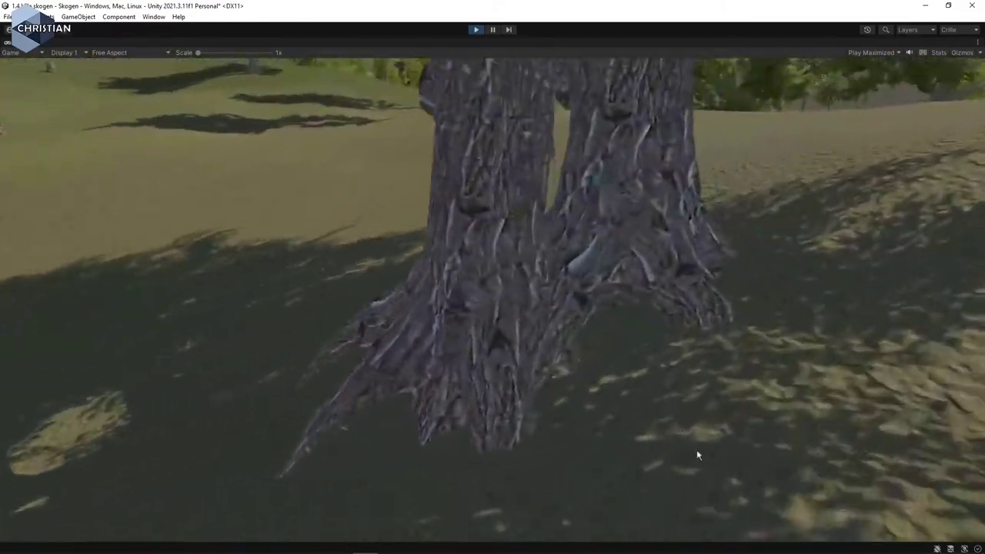
key("s")
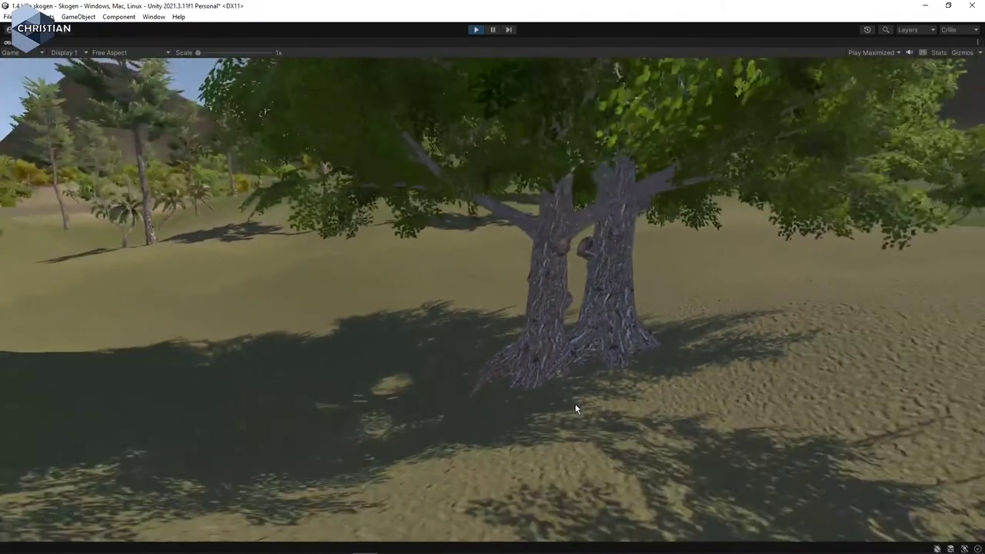
key("w")
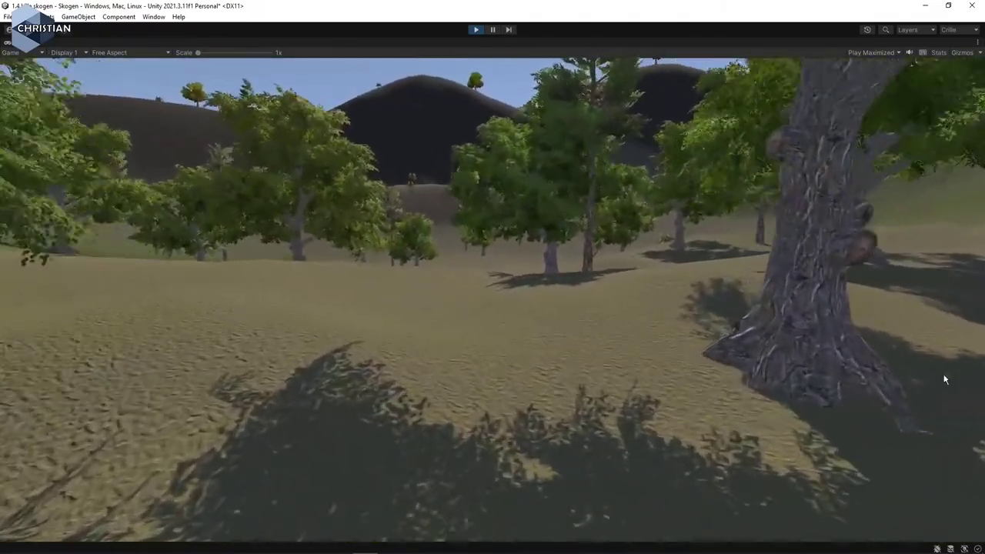
- Walk over the sandy hills to a conifer, inspect its bark and crown, and stop the play test
key("w")
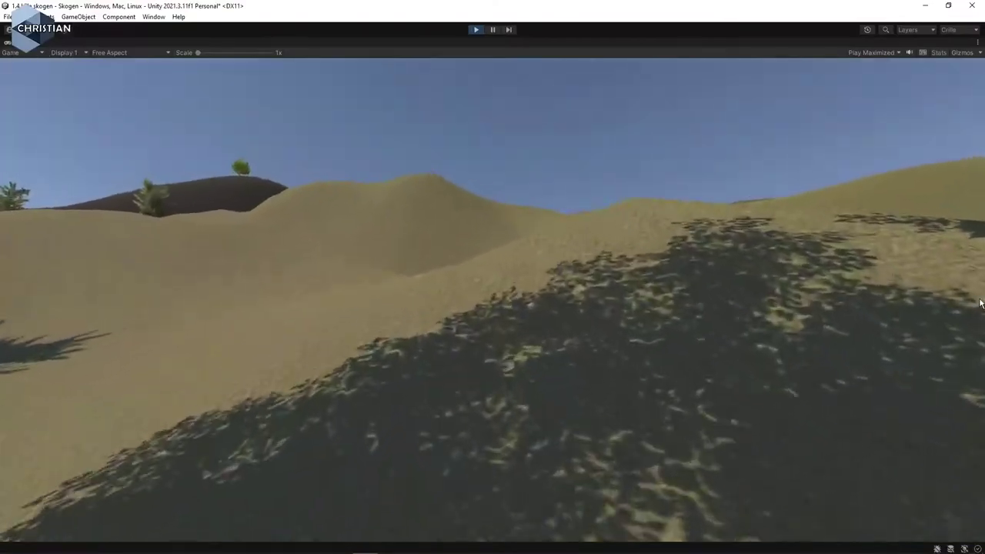
key("w")
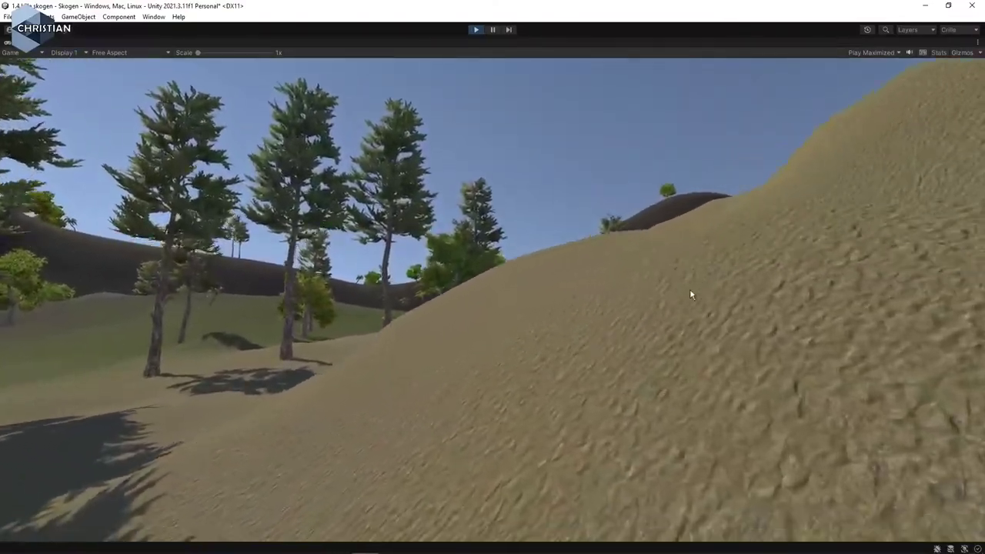
key("w")
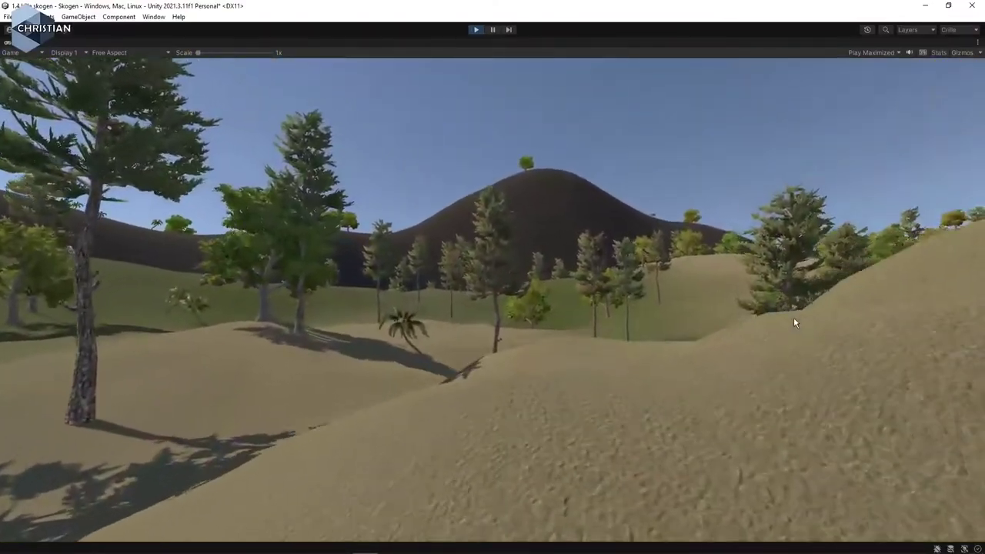
key("w")
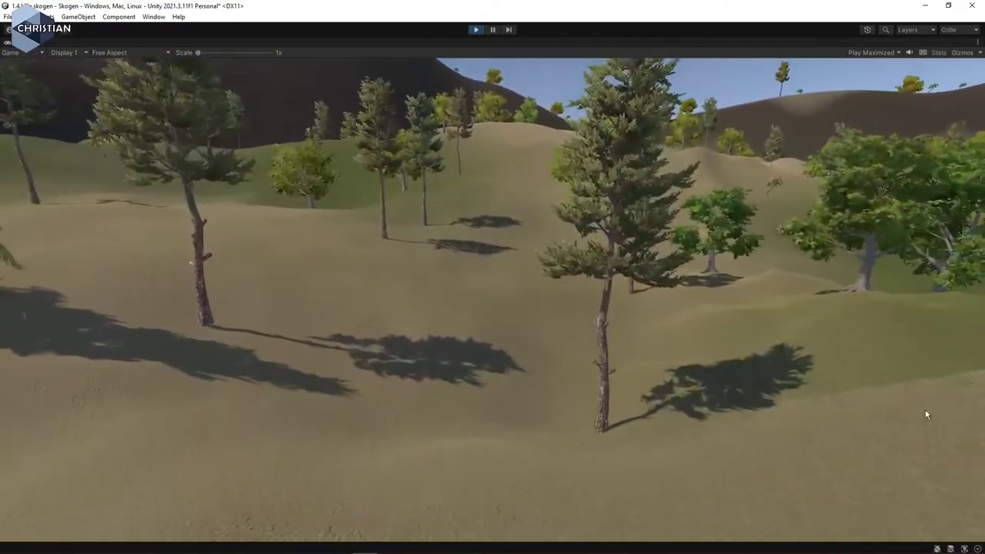
key("w")
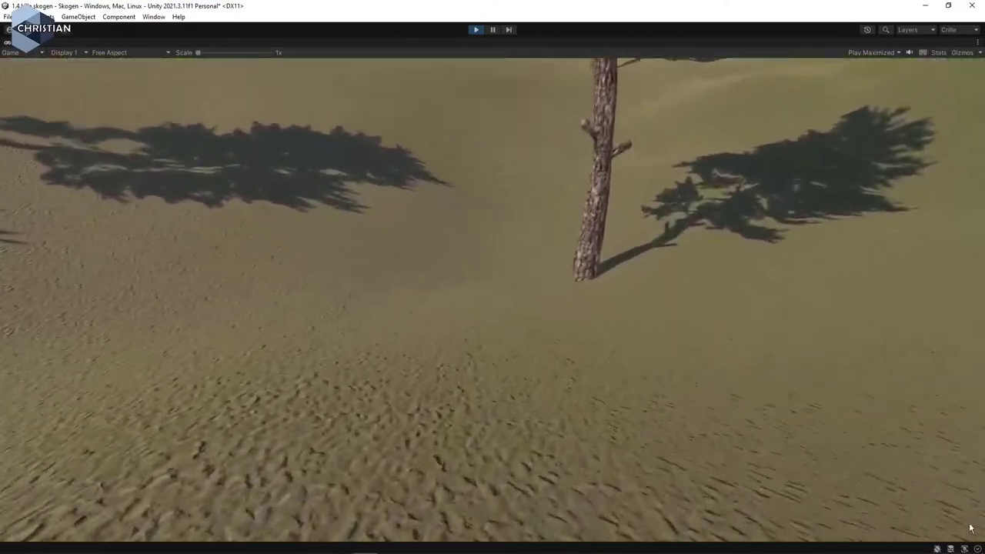
key("w")
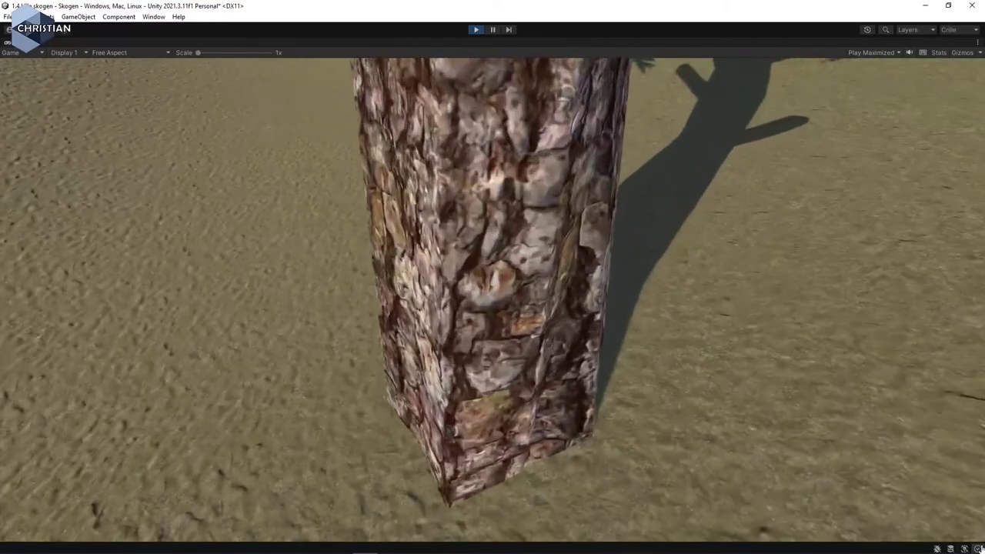
key("s")
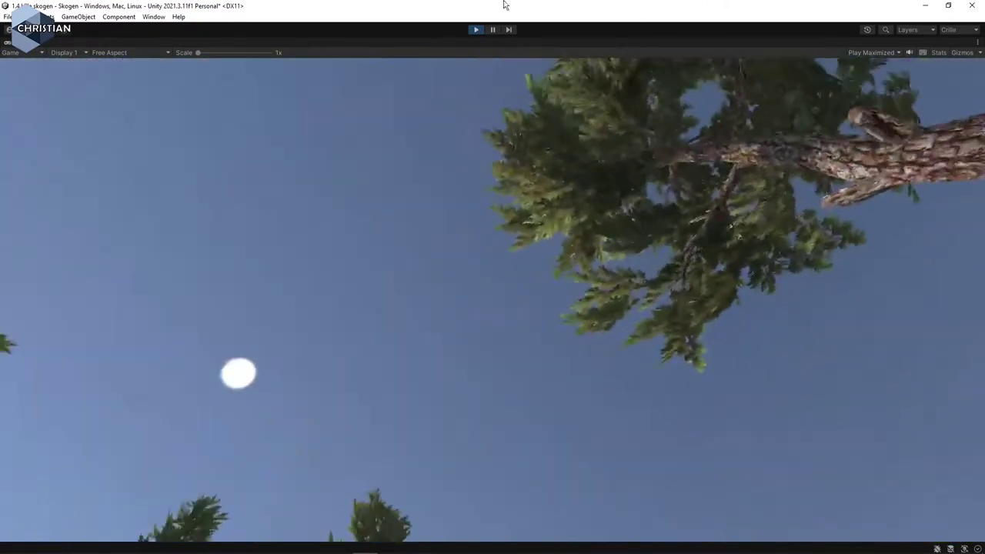
left_click(475, 29)
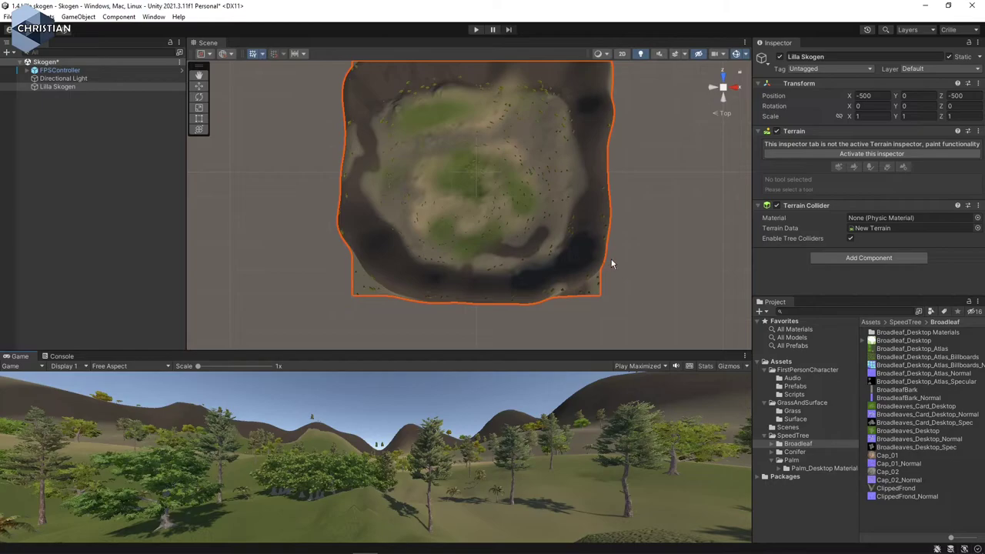
- Collapse the Palm folder and show the contents of the SpeedTree folder
left_click(773, 460)
left_click(781, 436)
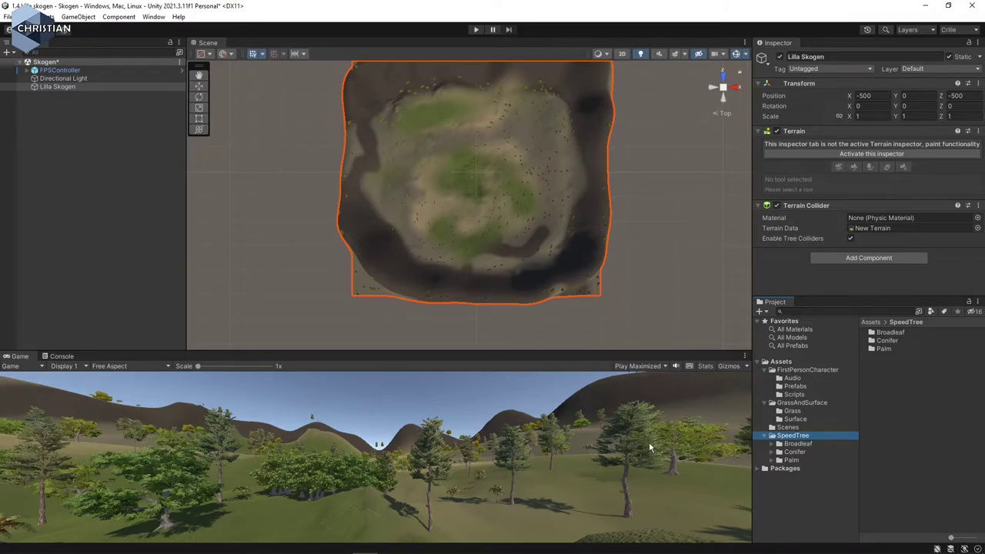
scroll(530, 241, "up", 3)
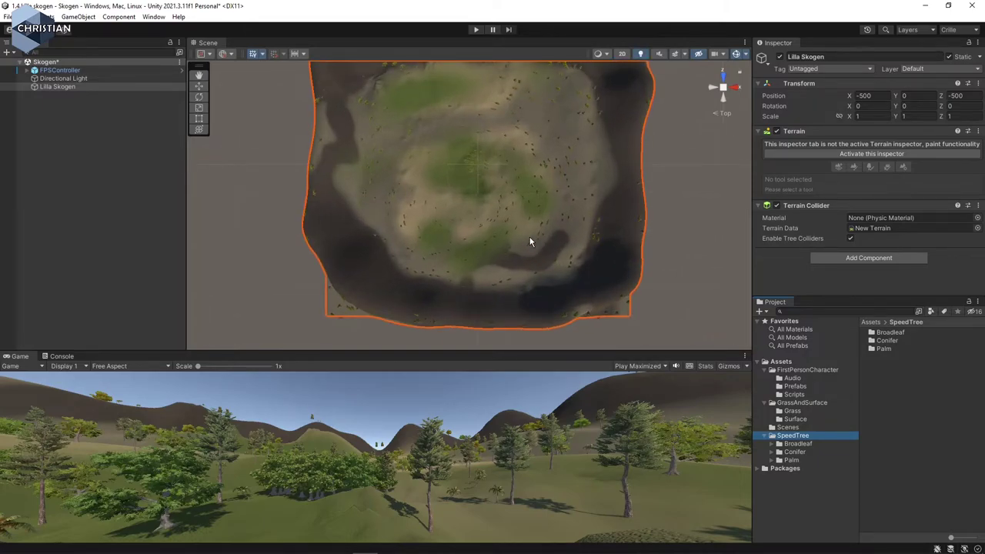
scroll(530, 241, "down", 2)
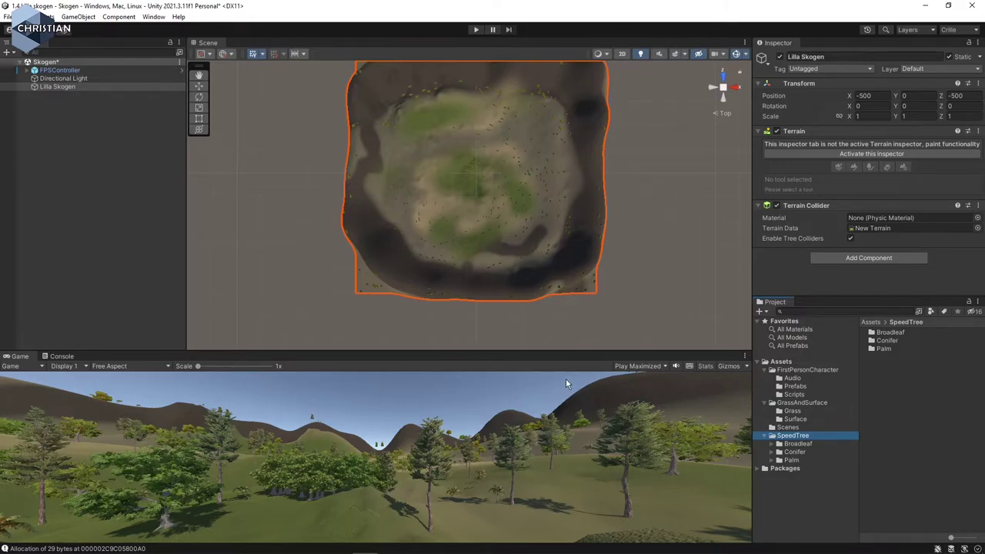
- Open the Unity Asset Store in the browser, search it for "scifi" and restrict the results to free assets
left_click(154, 17)
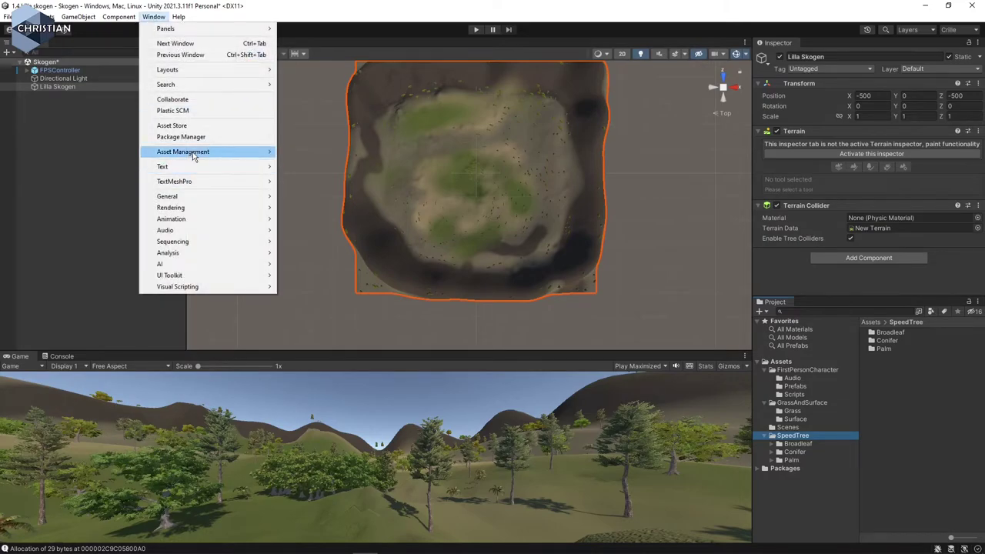
left_click(184, 127)
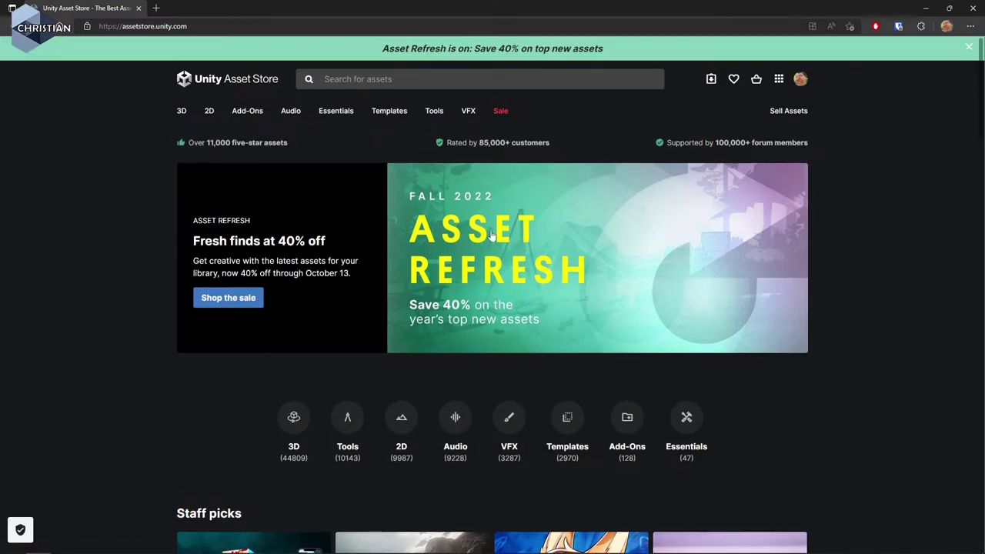
left_click(359, 85)
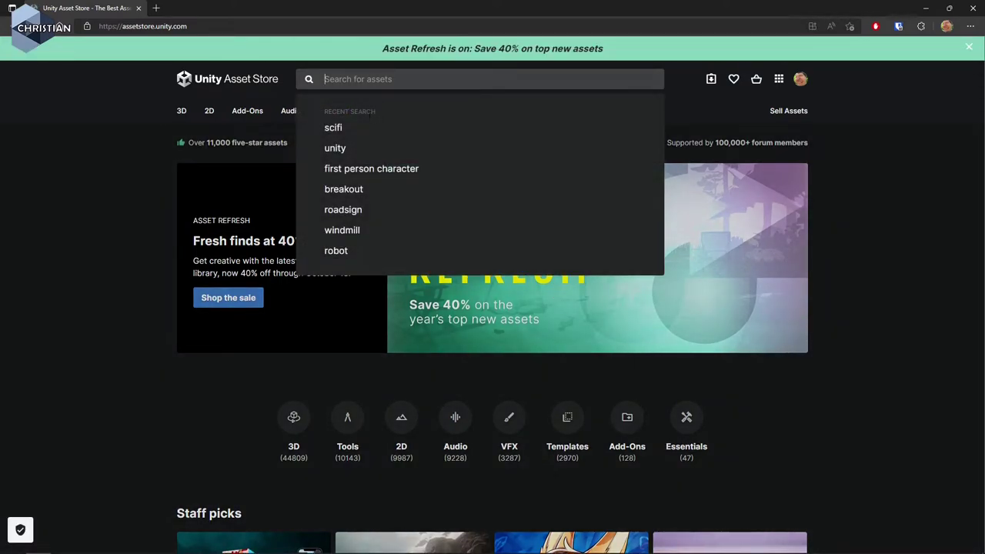
left_click(345, 127)
mouse_move(347, 125)
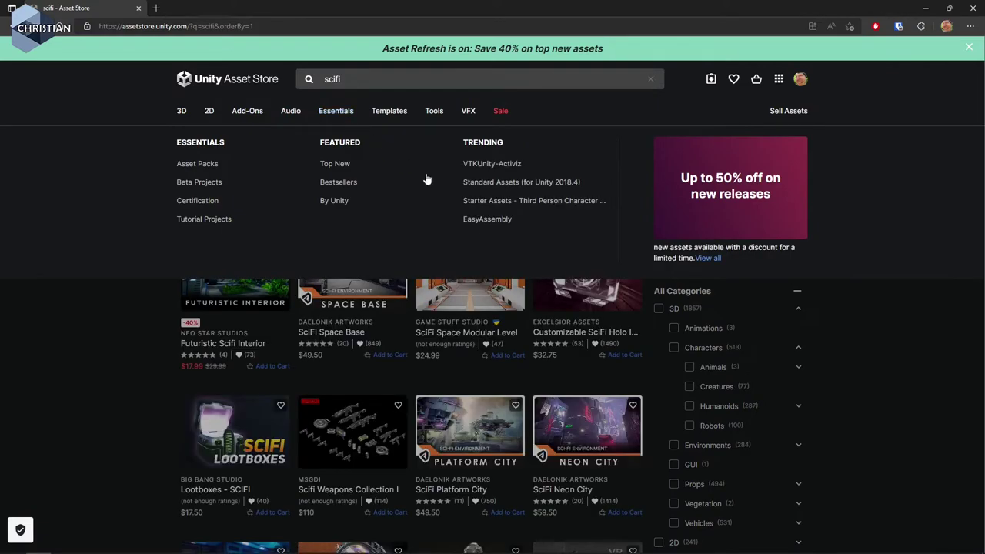
scroll(750, 339, "down", 3)
left_click(659, 483)
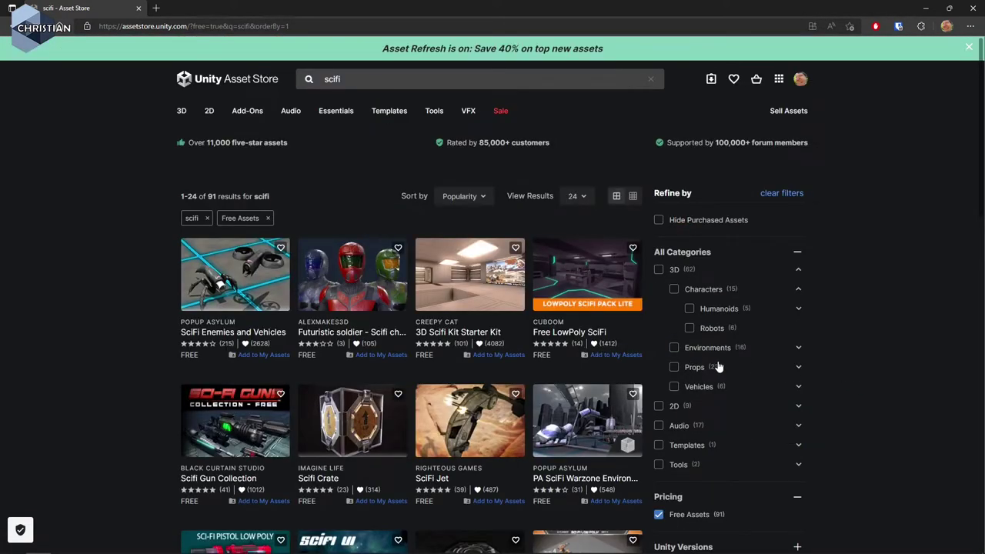
- Find the SciFi Base / Defense Tower - FREE Pack 03 asset among the free results and send it to the Unity editor
scroll(500, 349, "down", 3)
scroll(498, 348, "down", 2)
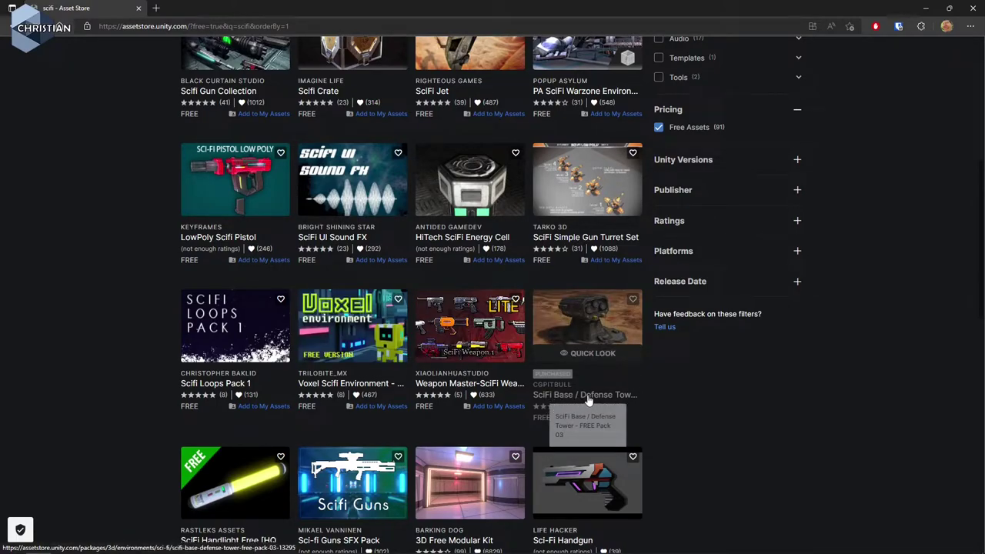
left_click(585, 322)
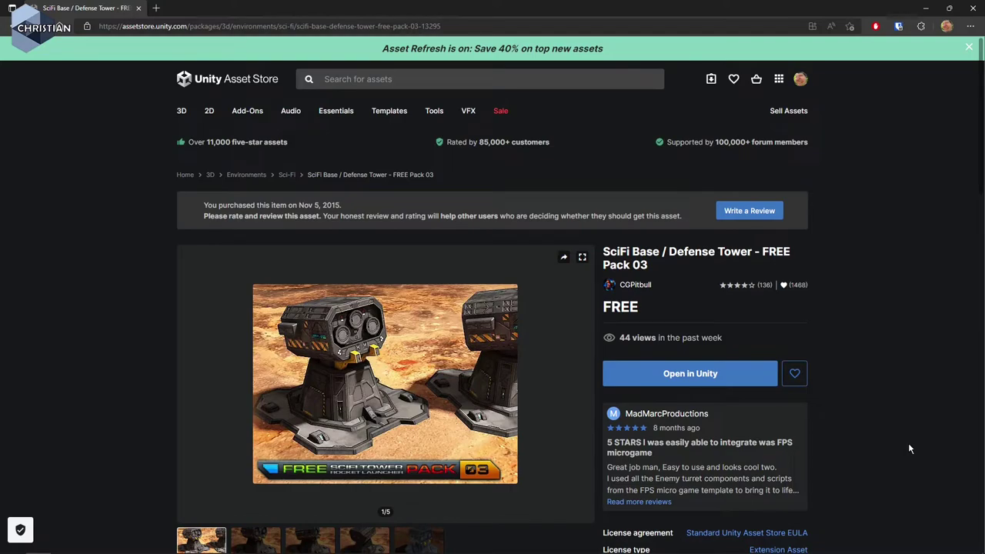
left_click(706, 377)
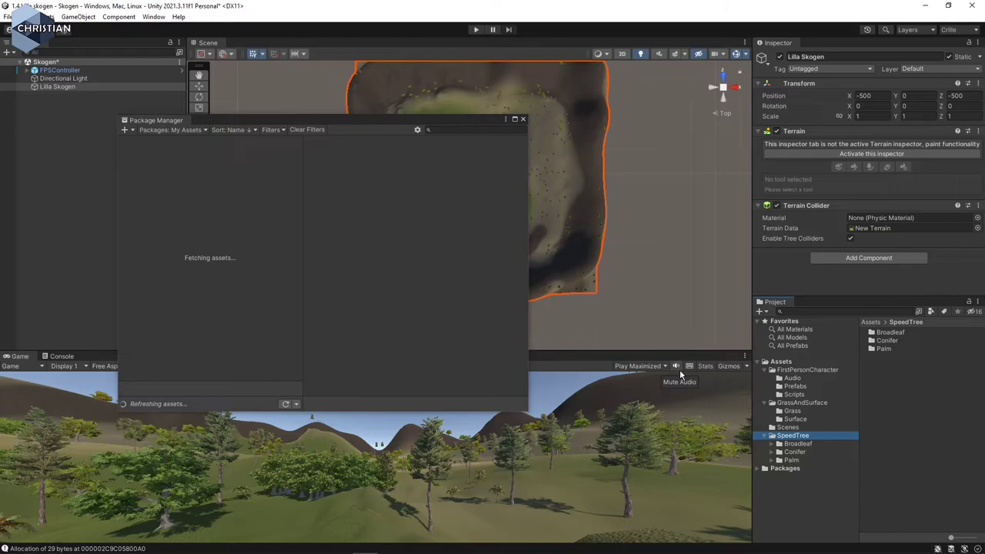
- Download the SciFi Base / Defense Tower - FREE Pack 03 package, import all its files into the project and close the Package Manager
left_click_drag(412, 125, 603, 133)
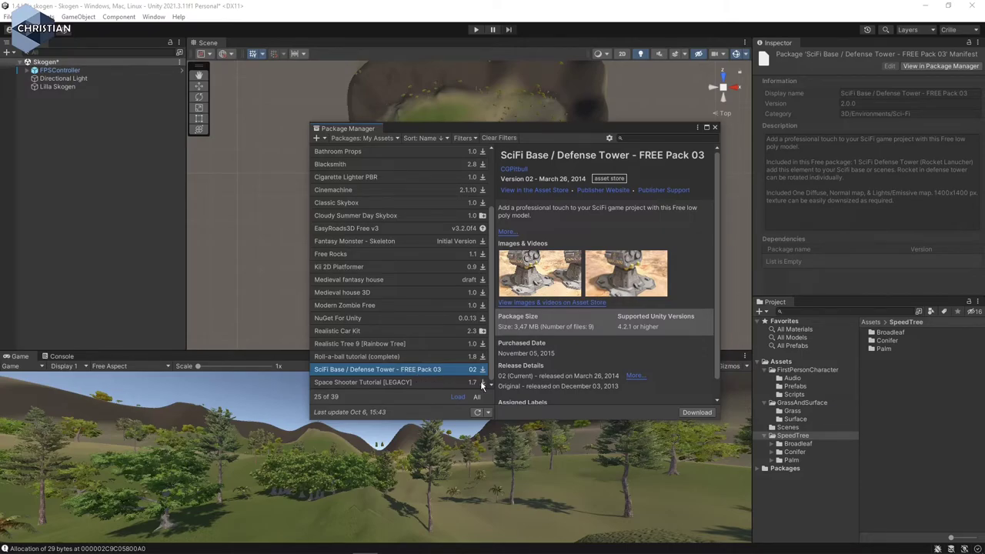
left_click(694, 412)
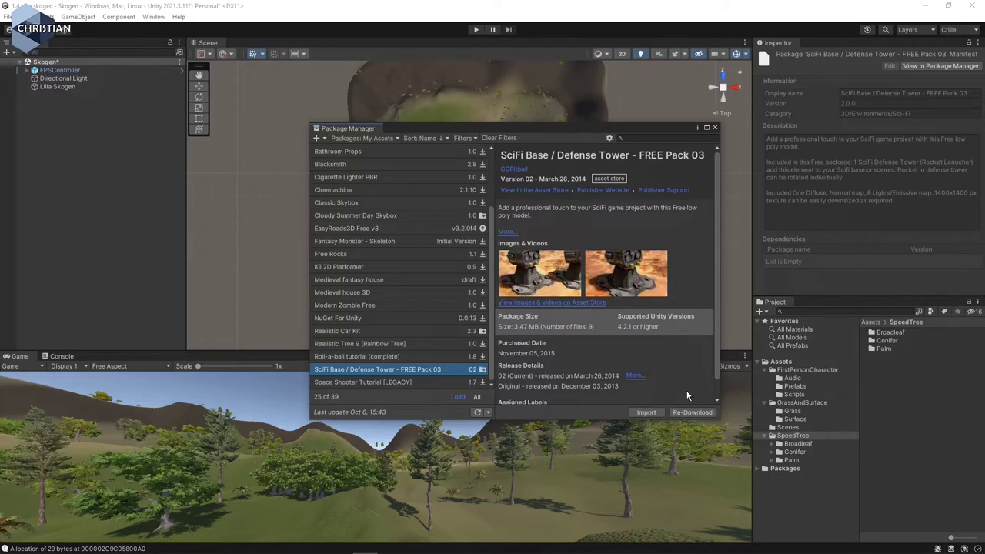
left_click(646, 412)
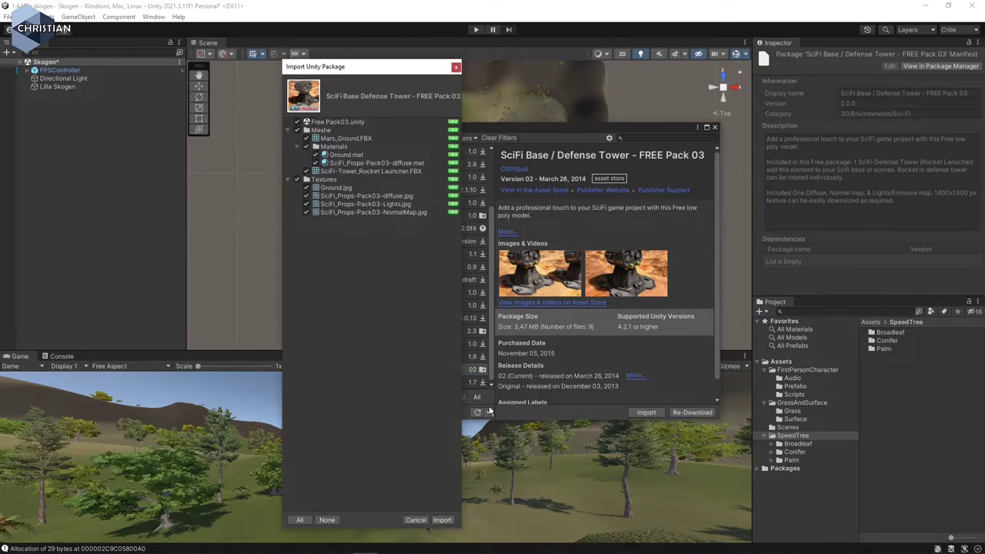
left_click(443, 520)
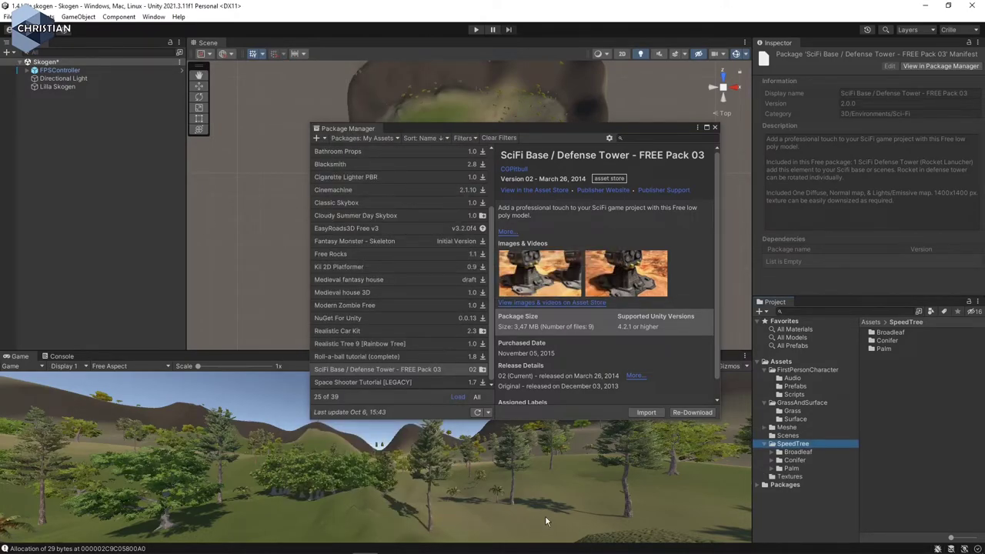
left_click(714, 128)
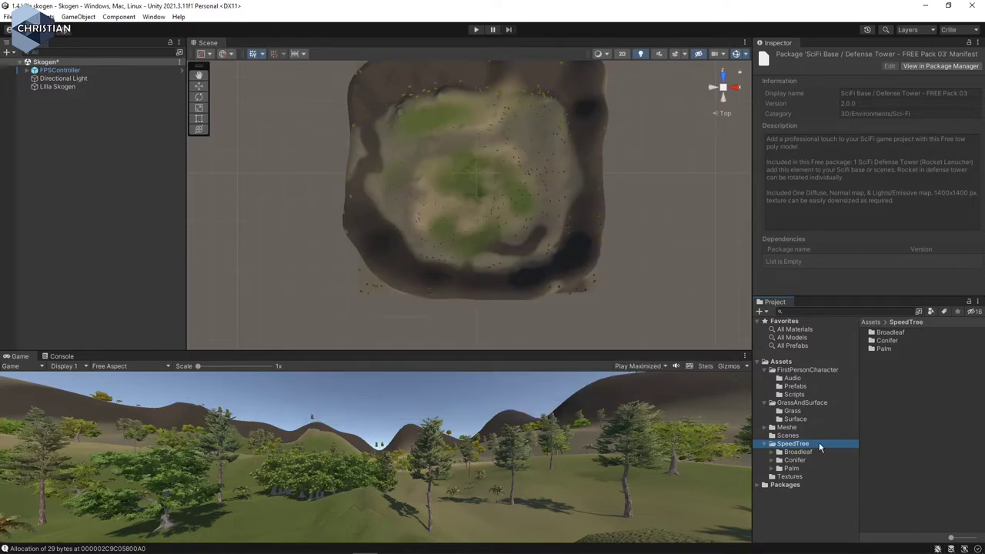
- Collapse the SpeedTree, GrassAndSurface and FirstPersonCharacter folders and show the contents of the Meshe folder
left_click(764, 444)
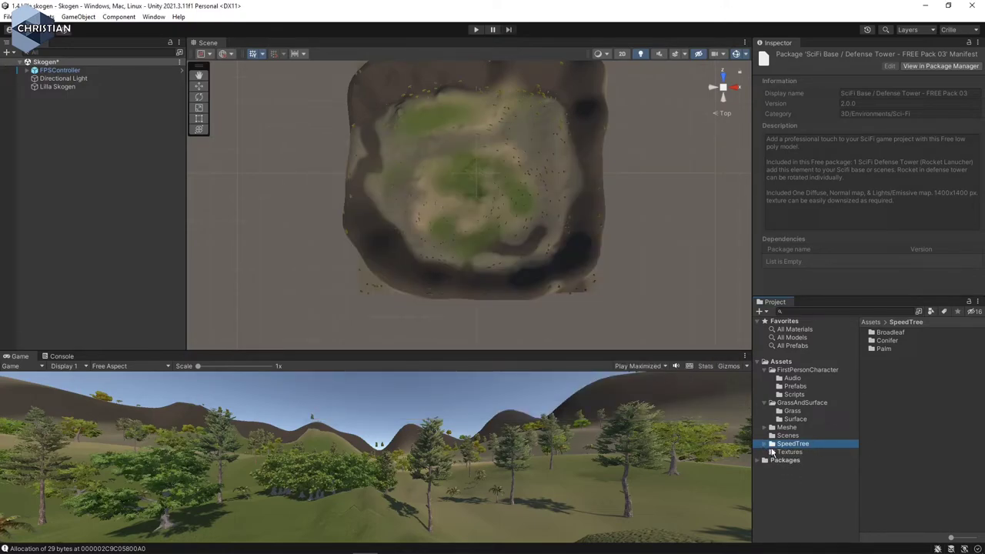
left_click(765, 402)
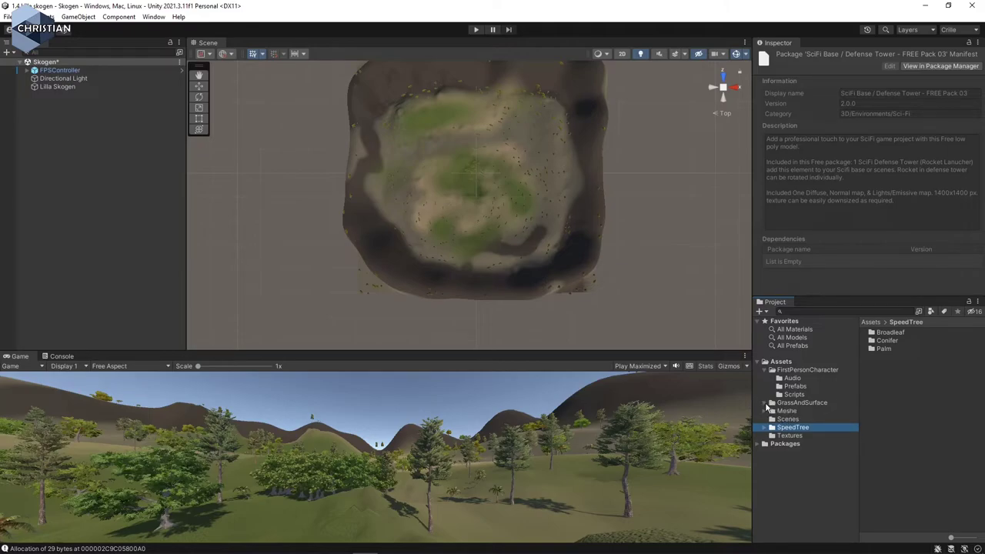
left_click(764, 370)
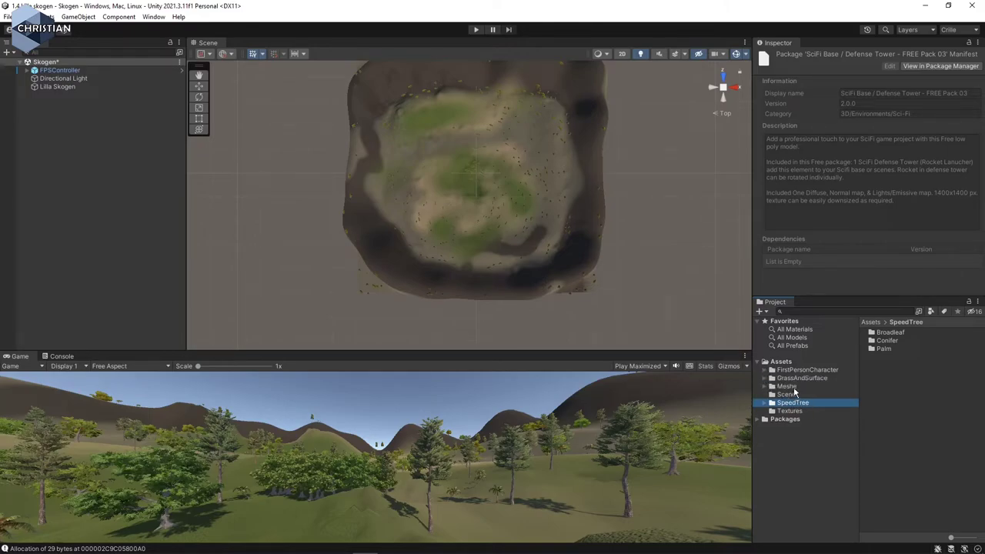
left_click(789, 387)
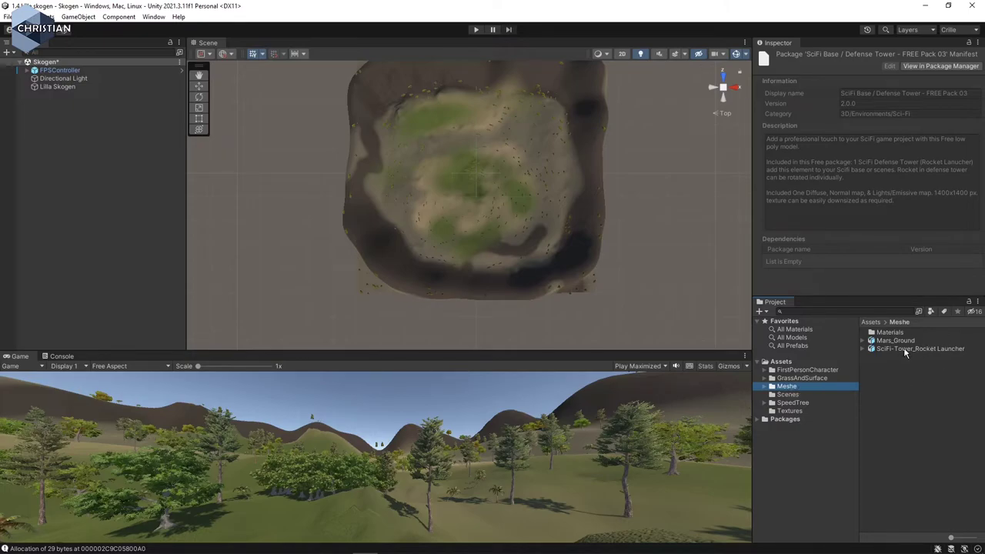
- Place the SciFi-Tower_Rocket Launcher model on the terrain in front of the FPSController, then frame the player and inspect the tower's placement
left_click_drag(903, 350, 480, 196)
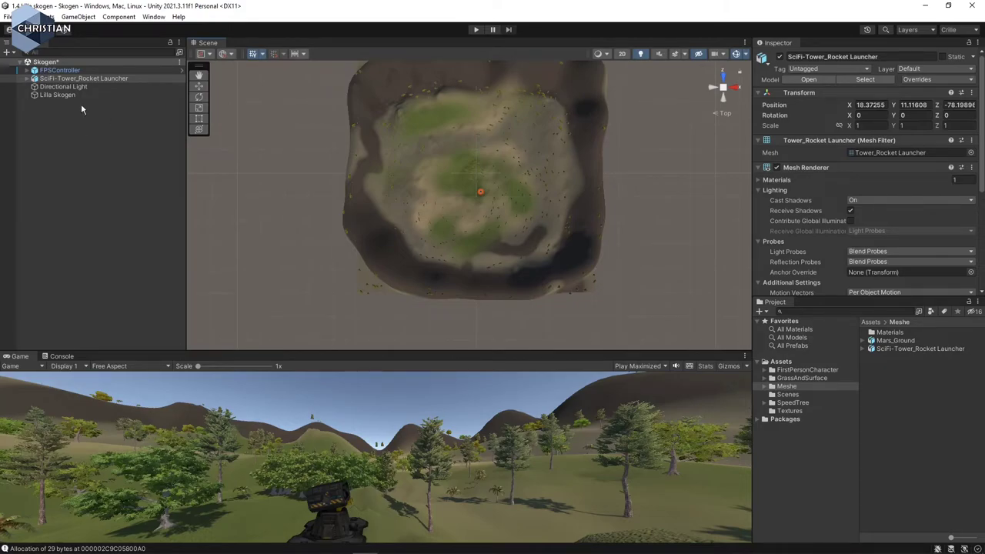
left_click(80, 70)
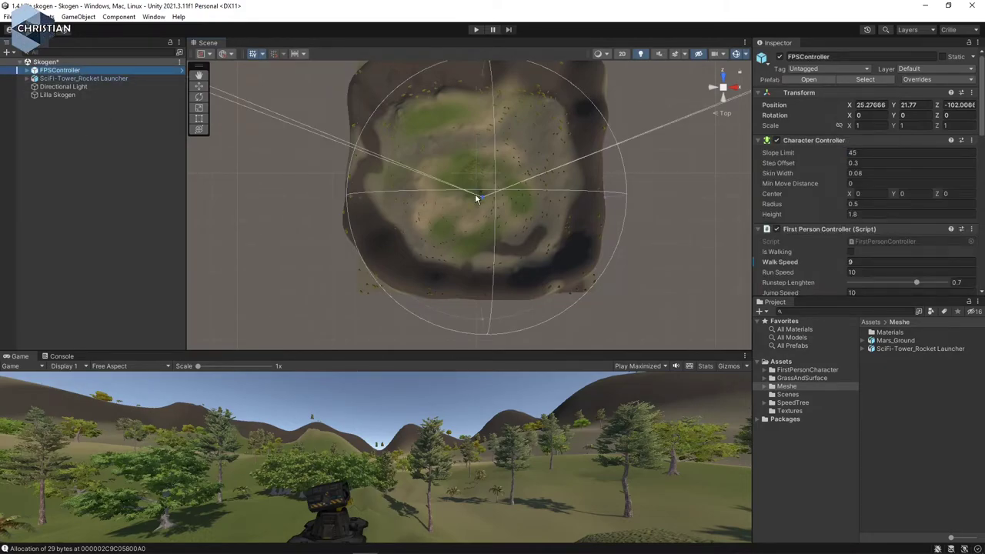
key("f")
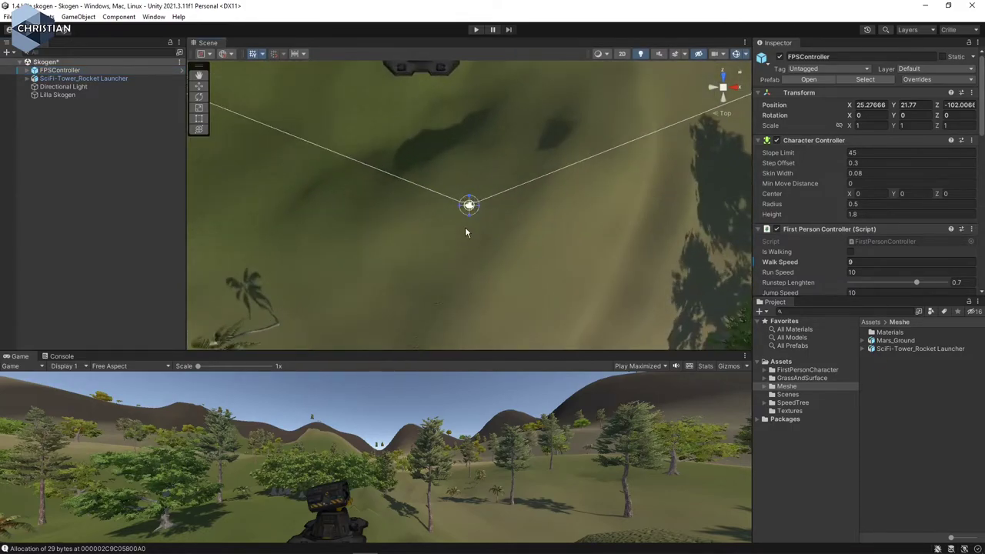
scroll(518, 238, "up", 2)
right_click_drag(444, 231, 446, 184)
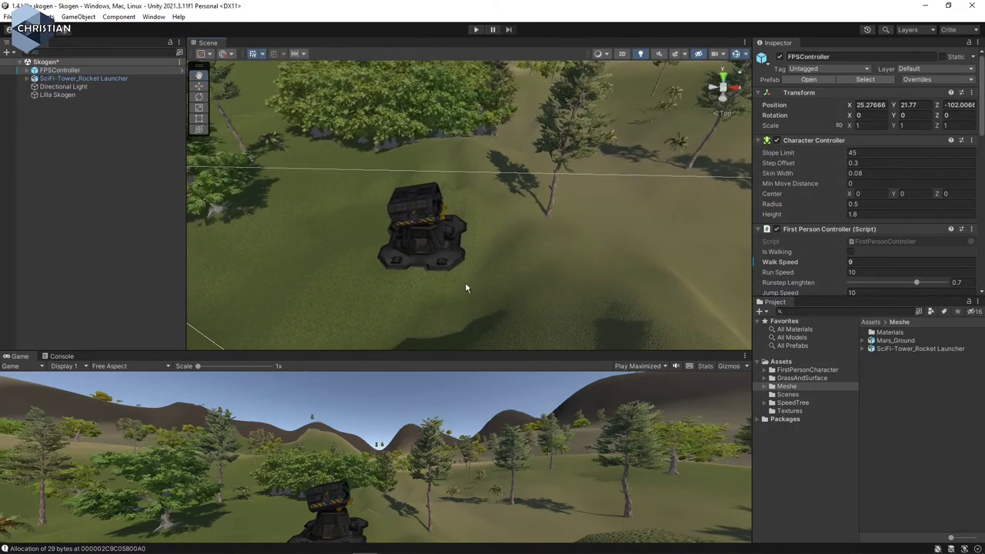
left_click(419, 241)
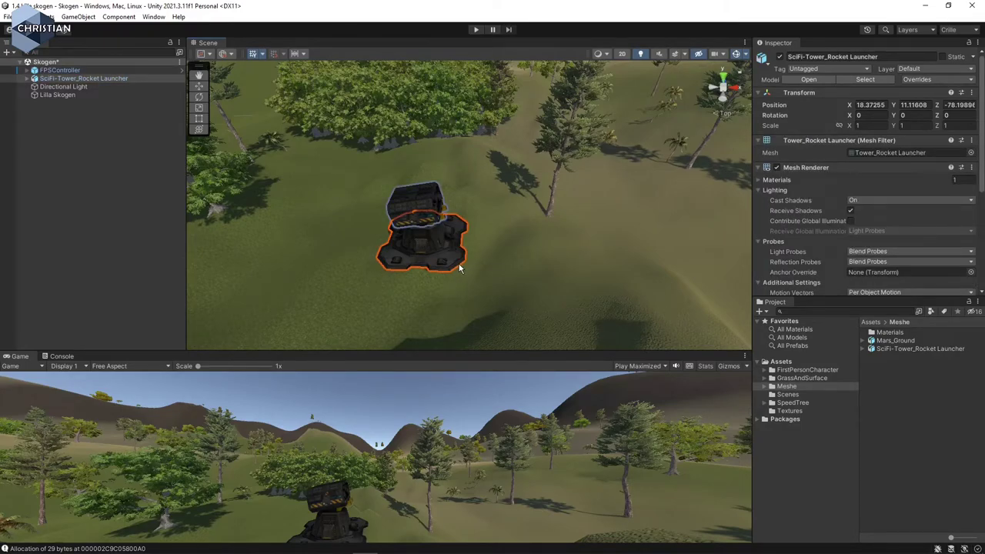
scroll(461, 269, "down", 5)
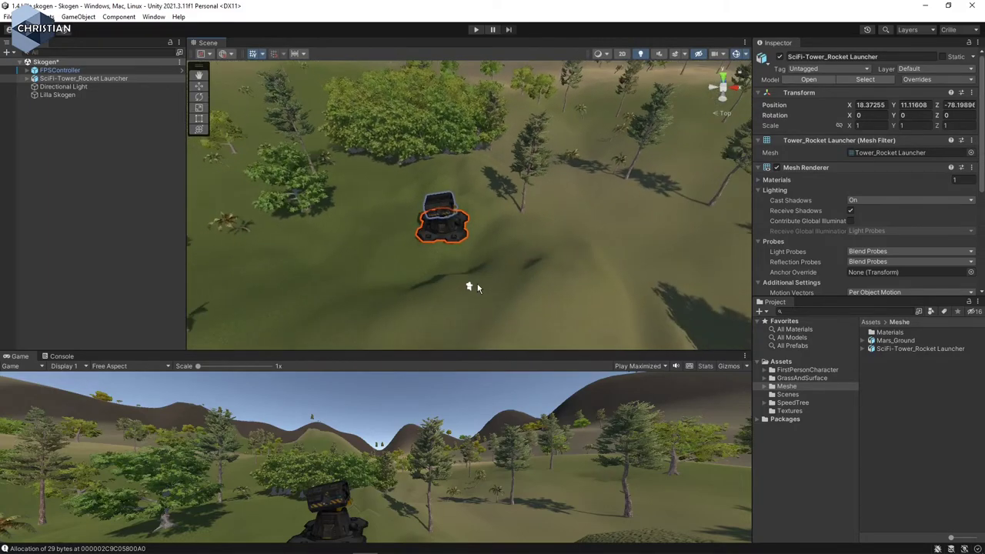
scroll(492, 293, "down", 2)
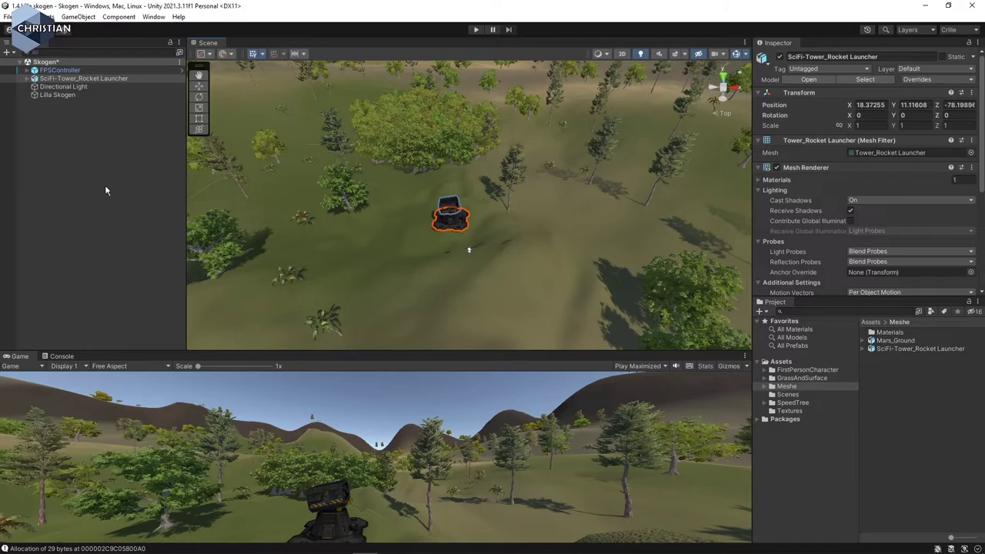
- Duplicate the SciFi-Tower_Rocket Launcher twice in the scene
left_click(62, 136)
left_click(97, 79)
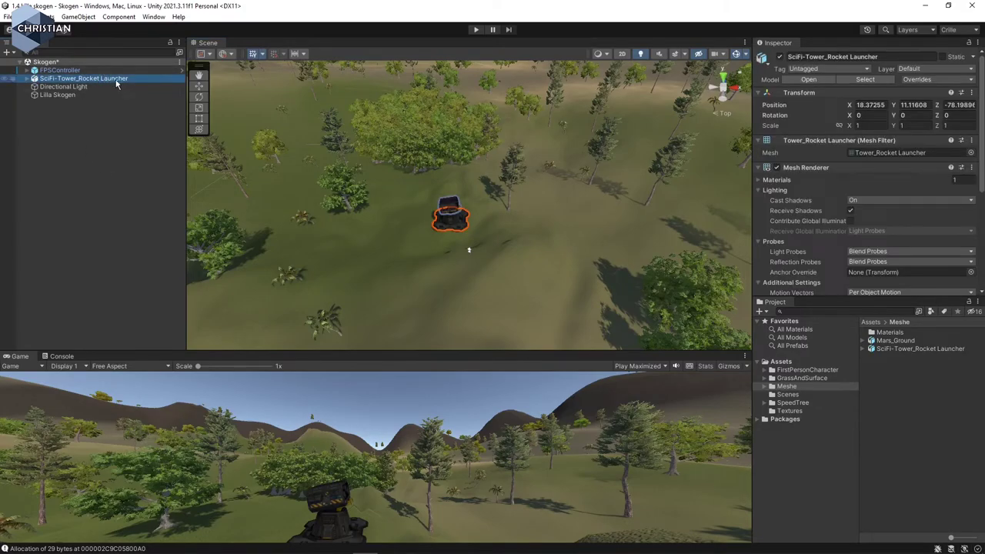
right_click(117, 81)
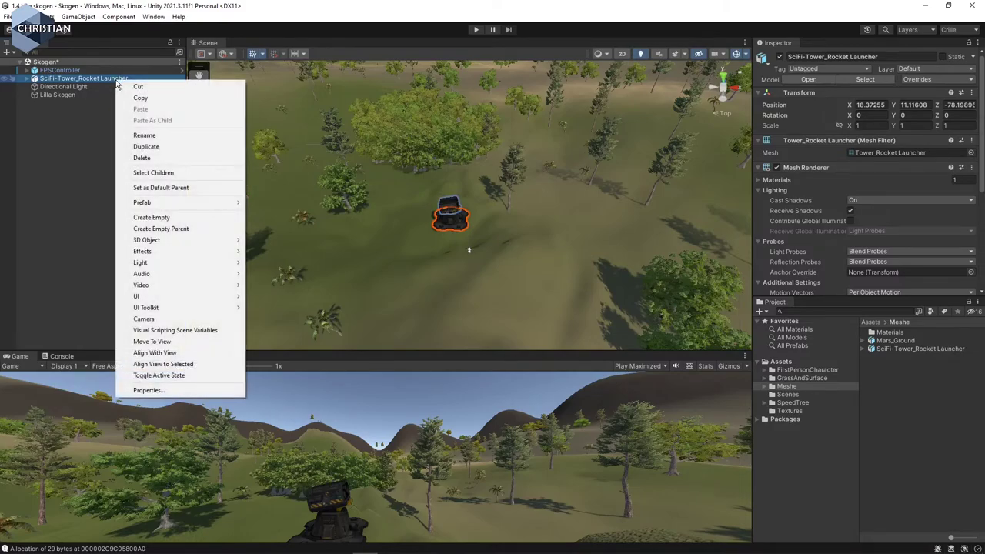
left_click(176, 150)
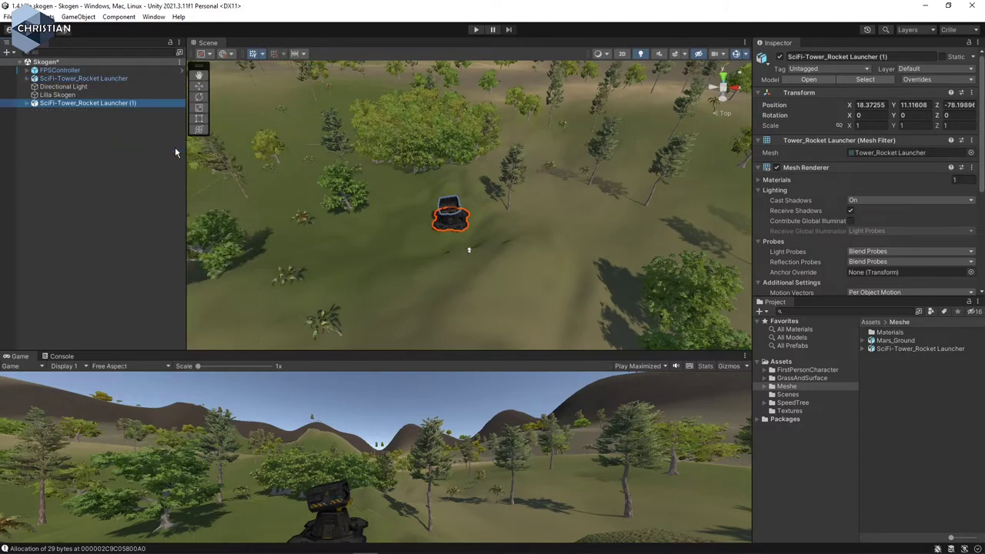
key("ctrl+d")
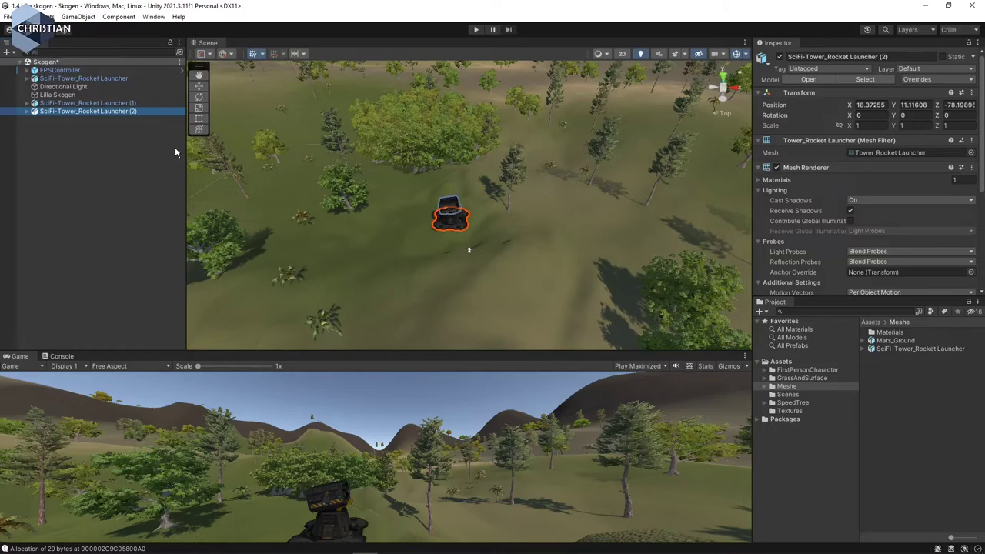
- Move the first rocket launcher copy along the ground beside the original, to about X -9.2, Z -90.7
left_click(129, 105)
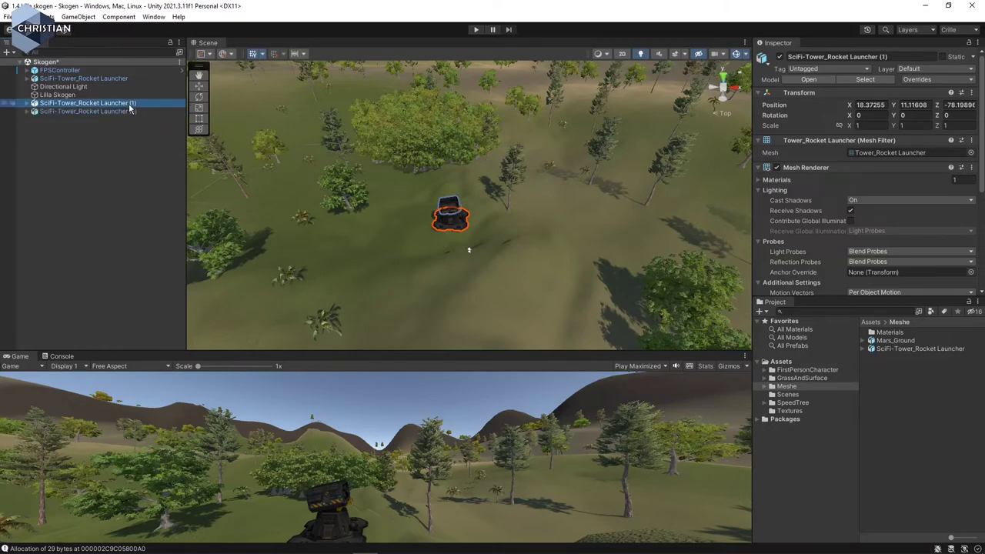
left_click(200, 88)
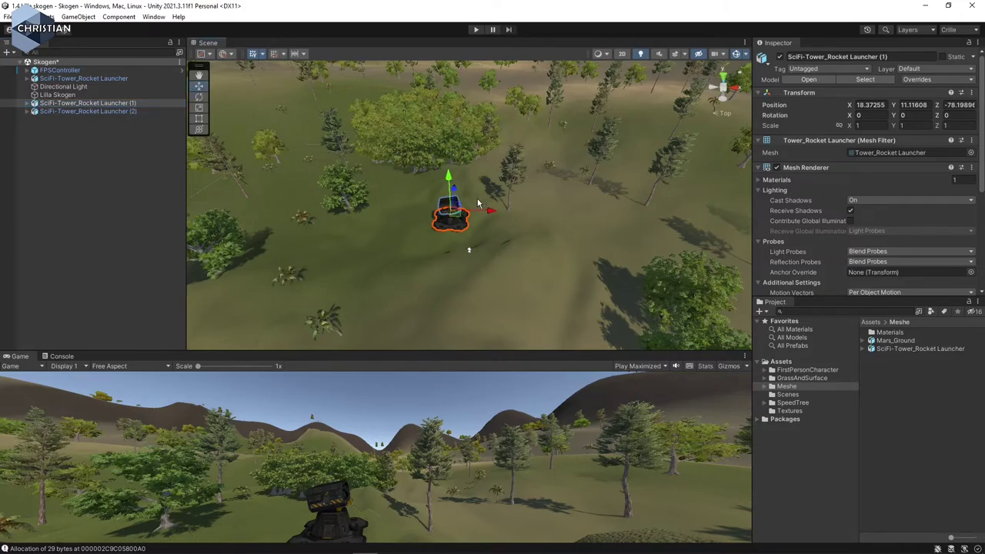
left_click_drag(495, 214, 369, 214)
left_click(130, 106)
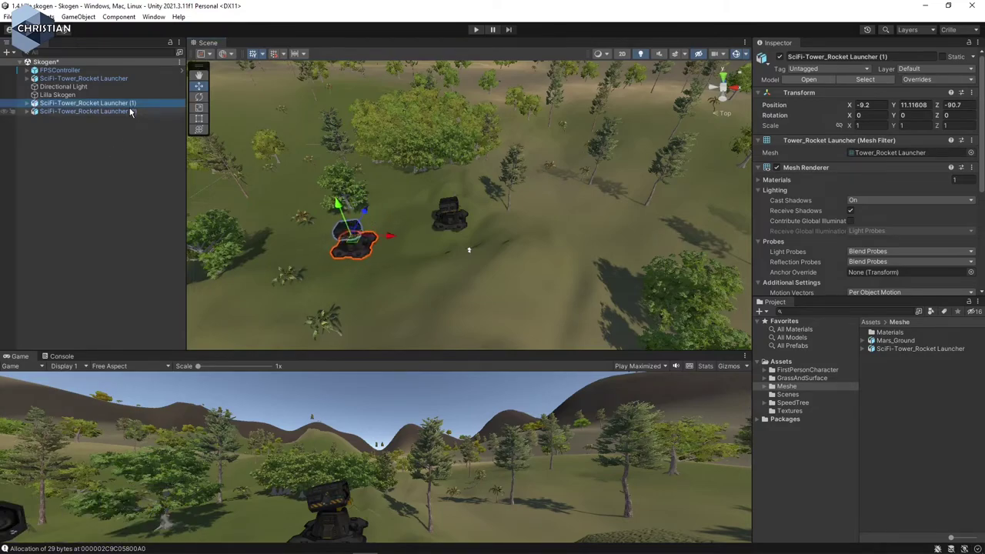
- Move the second rocket launcher copy down the sandy hillside near the broadleaf tree, to about X 53, Y 11.4, Z -143.3
left_click(130, 112)
mouse_move(447, 188)
left_mouse_down()
mouse_move(463, 262)
mouse_move(450, 185)
left_mouse_up()
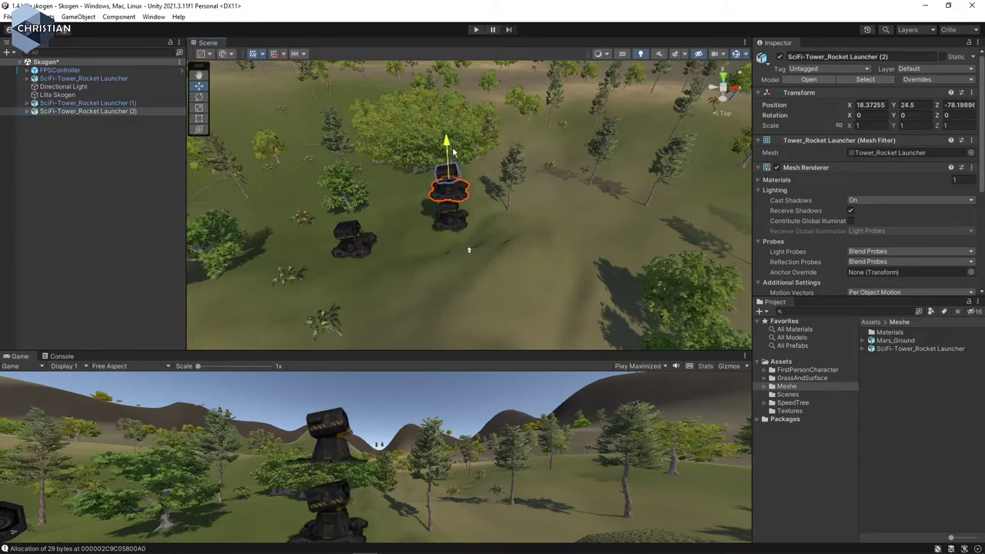
left_click_drag(508, 192, 582, 215)
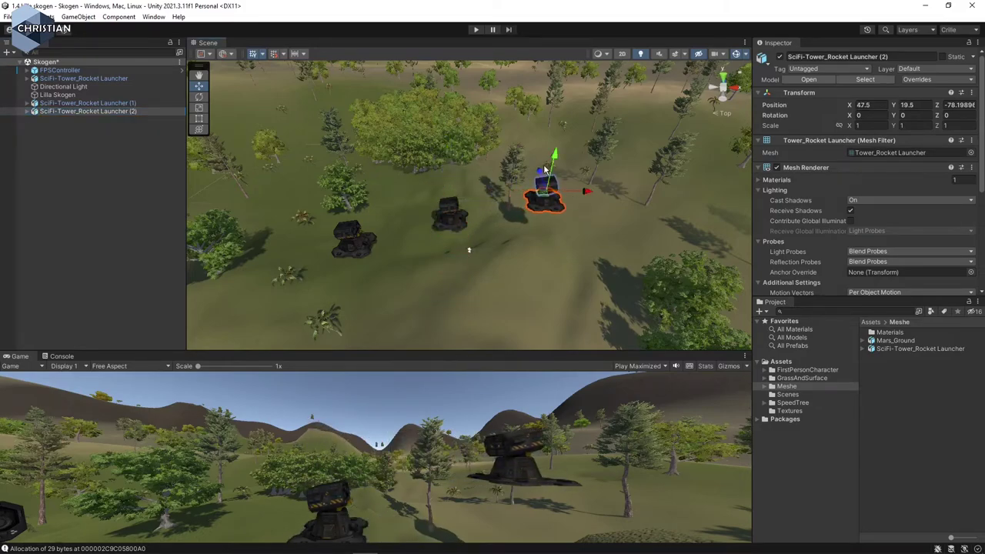
left_click_drag(542, 172, 596, 310)
middle_click_drag(565, 307, 537, 180)
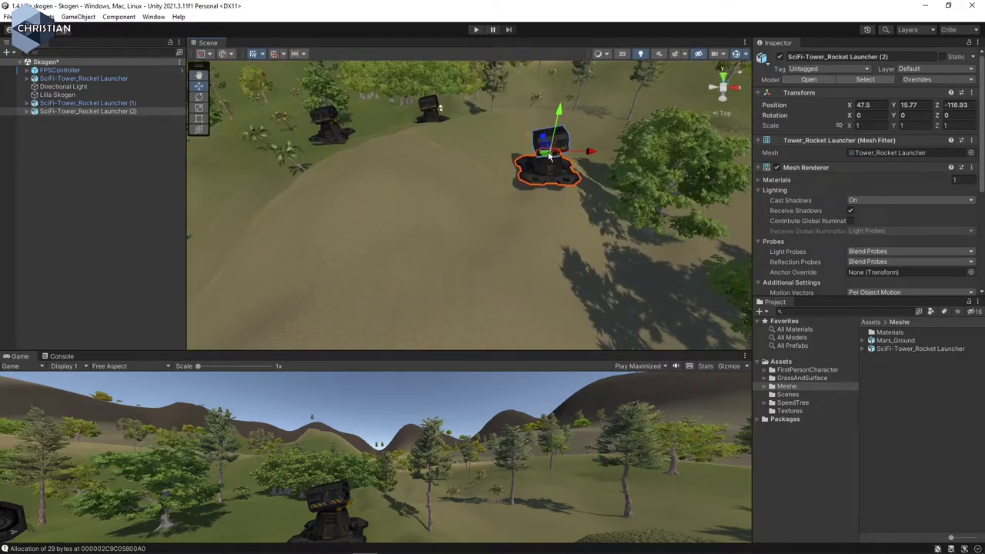
left_click_drag(549, 156, 675, 272)
scroll(373, 156, "up", 2)
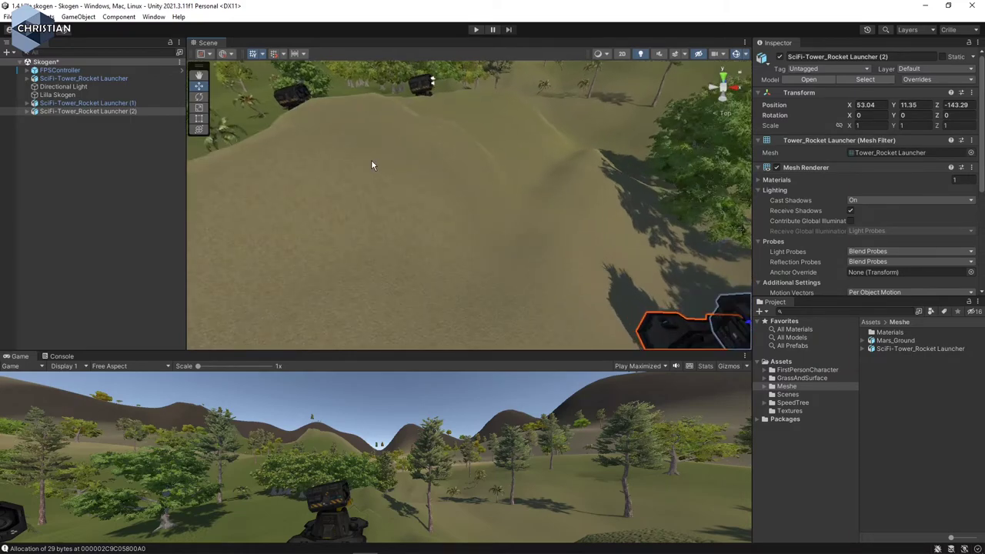
- Play-test the scene by walking down to the rocket launcher on the sandy hillside and around its base, and stop play mode
scroll(374, 161, "down", 3)
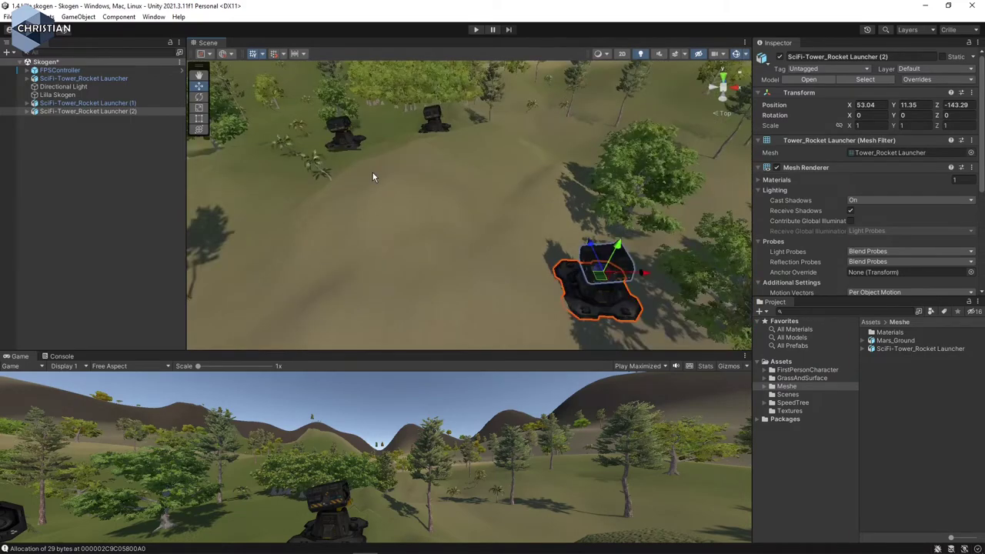
left_click(475, 31)
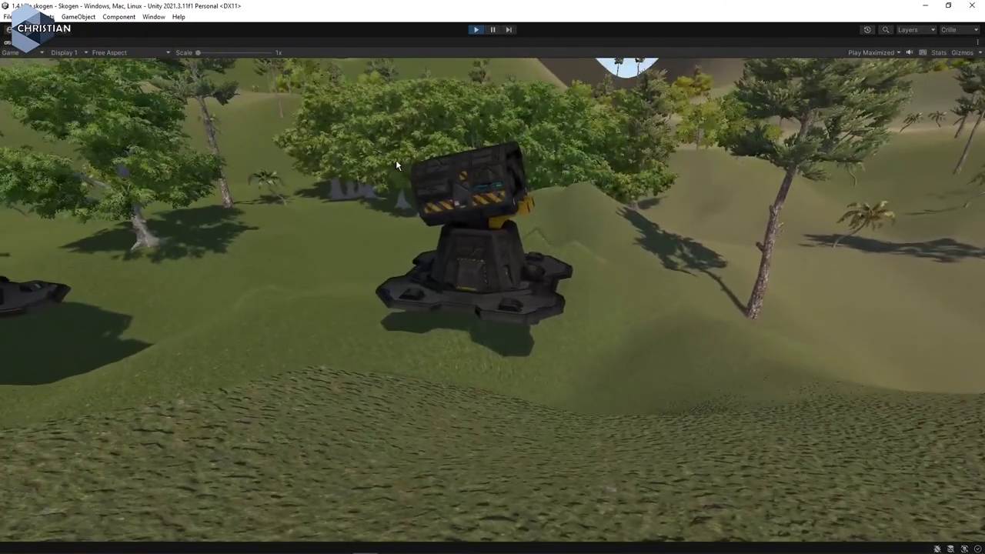
left_click(396, 160)
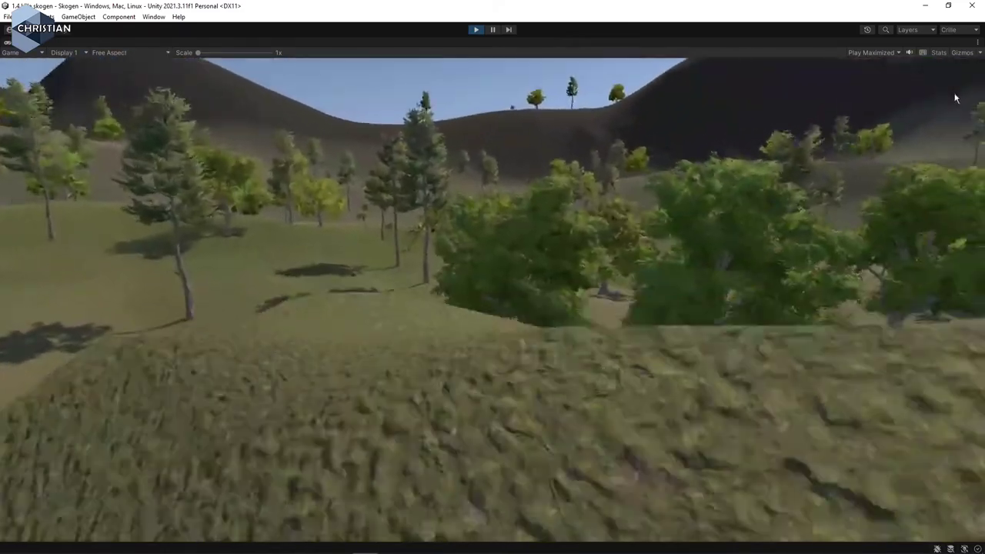
key("w")
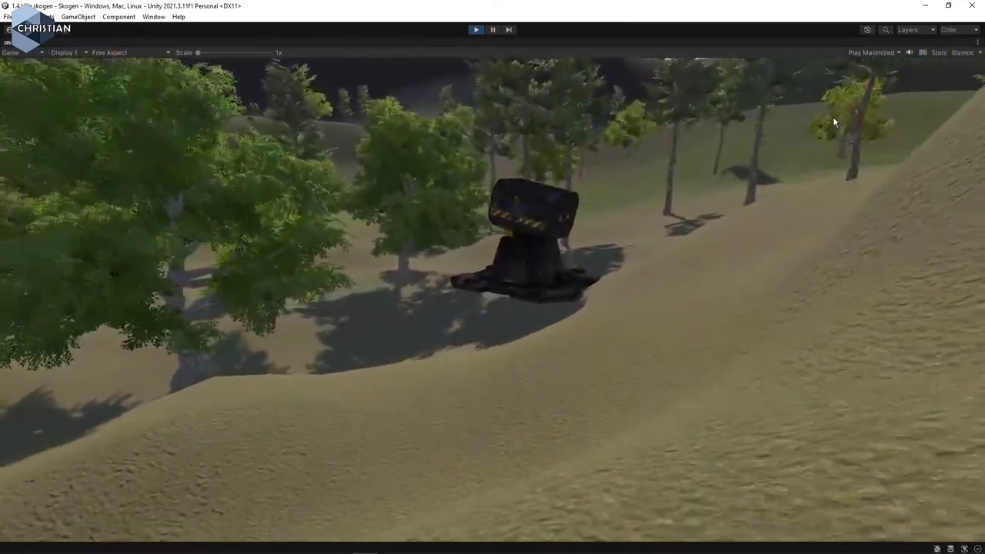
key("w")
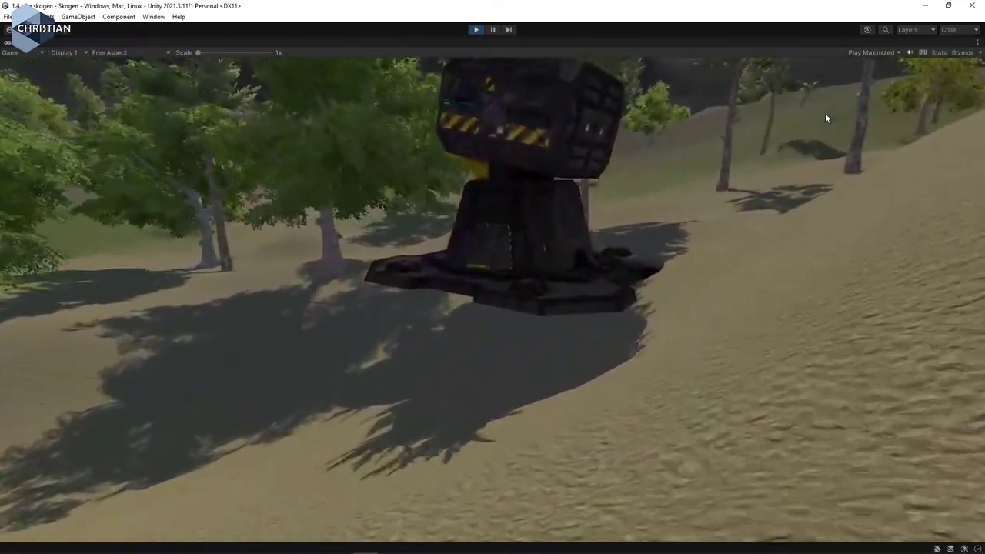
key("w")
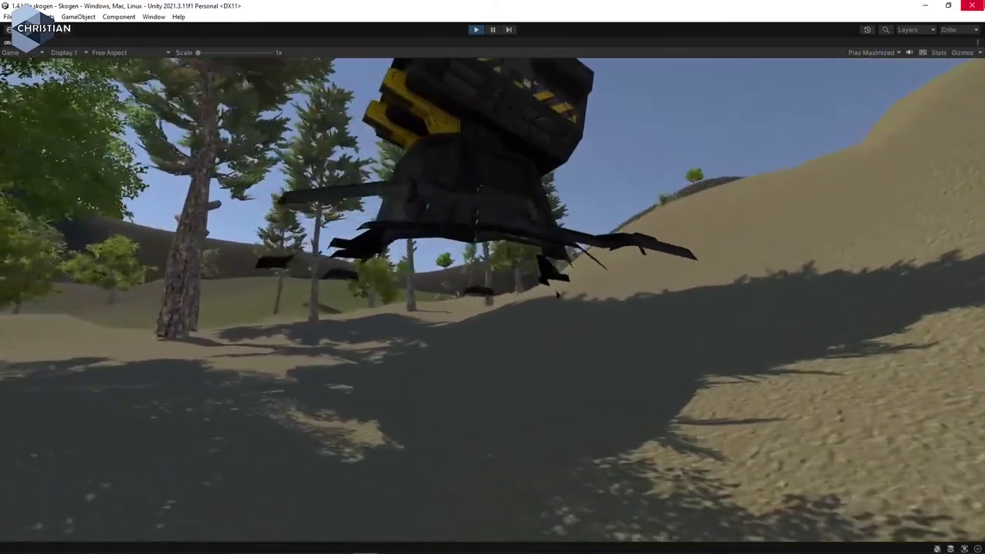
key("w")
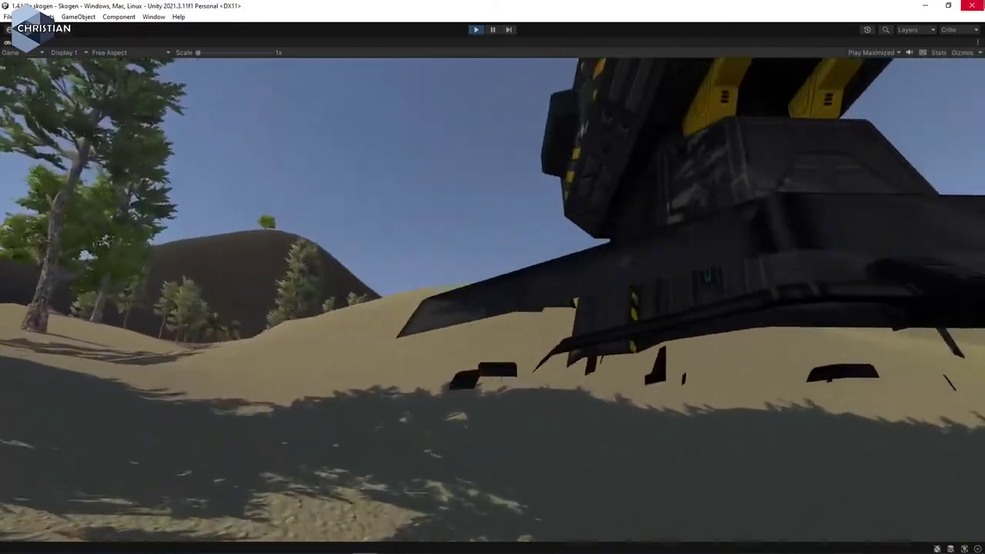
key("w")
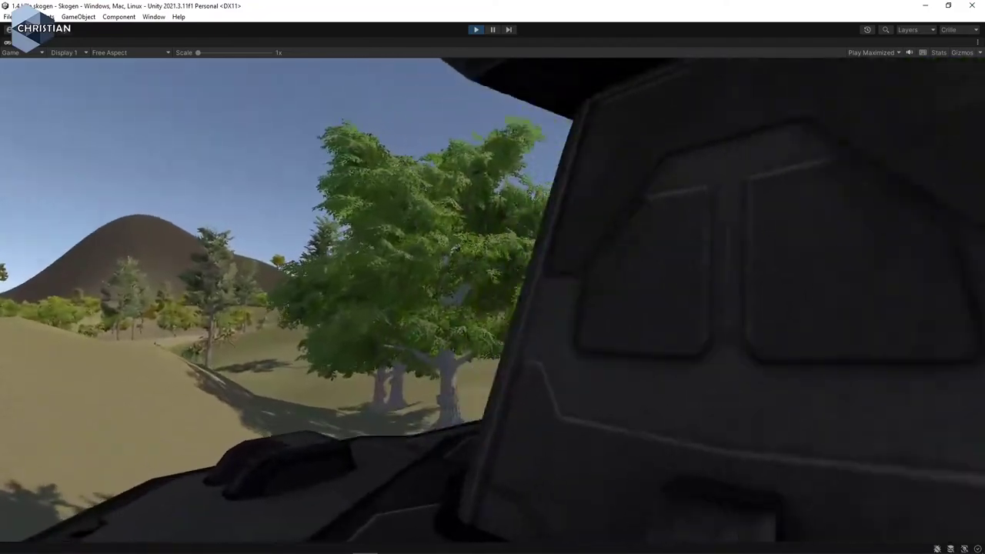
key("Escape")
key("s")
left_click(955, 97)
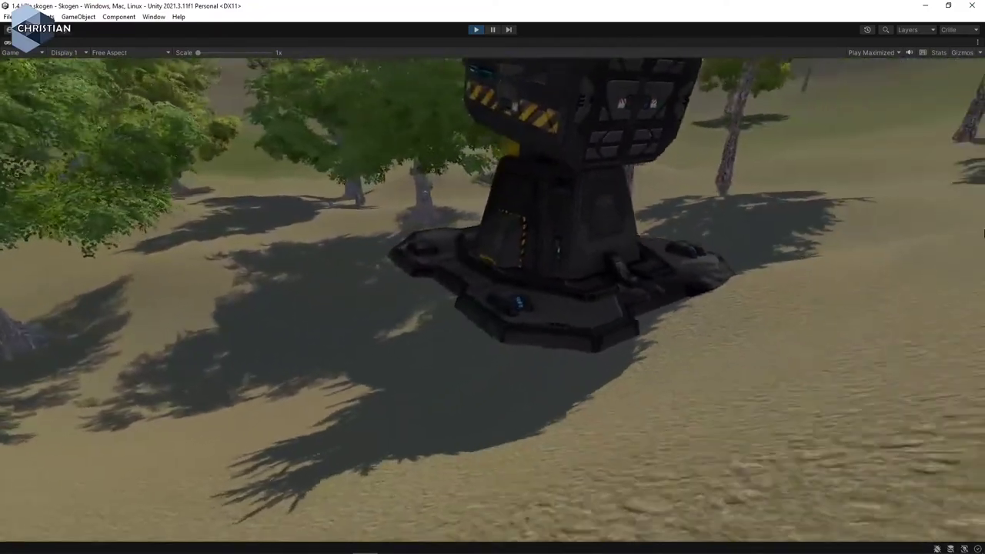
key("Escape")
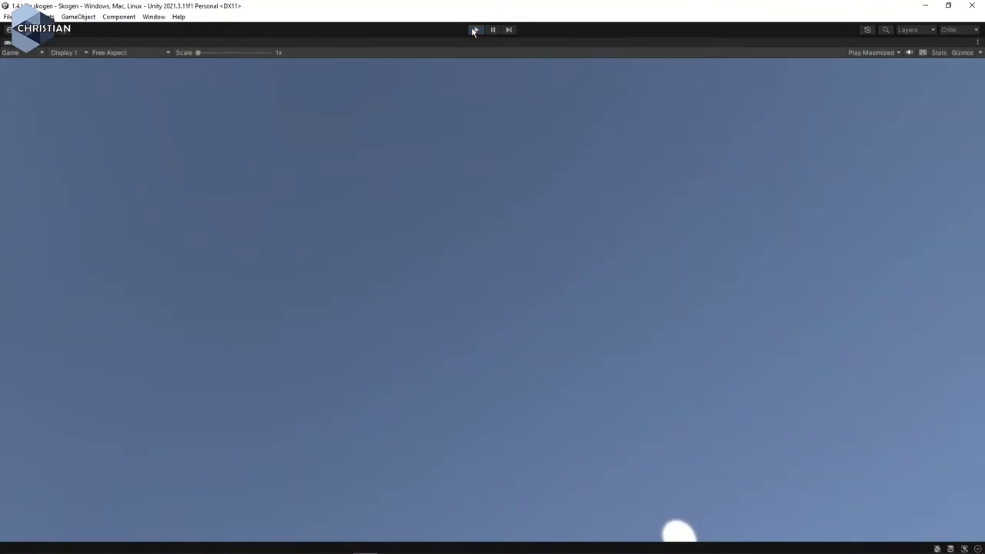
left_click(475, 30)
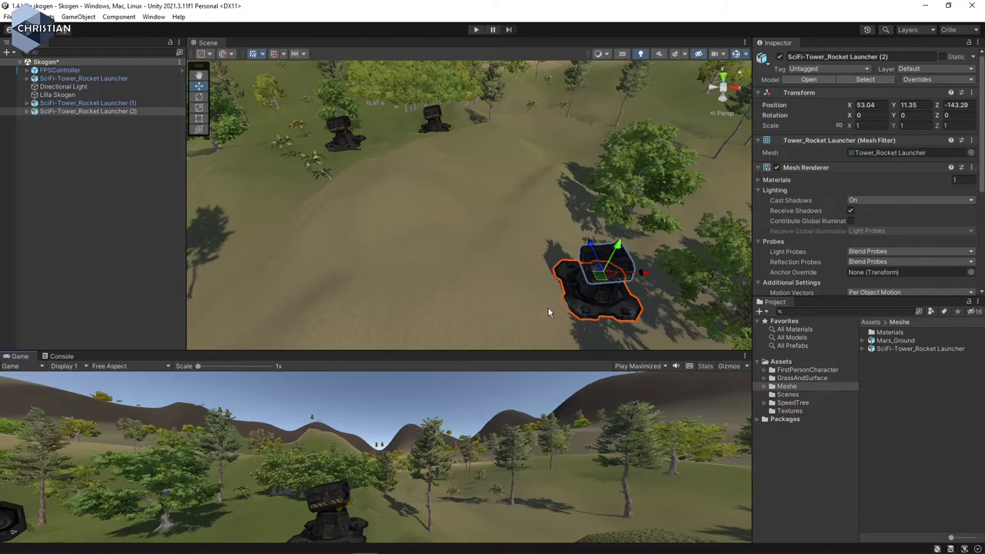
- Activate the Set Height tool on the Lilla Skogen terrain near the two neighbouring rocket launchers
scroll(546, 311, "down", 4)
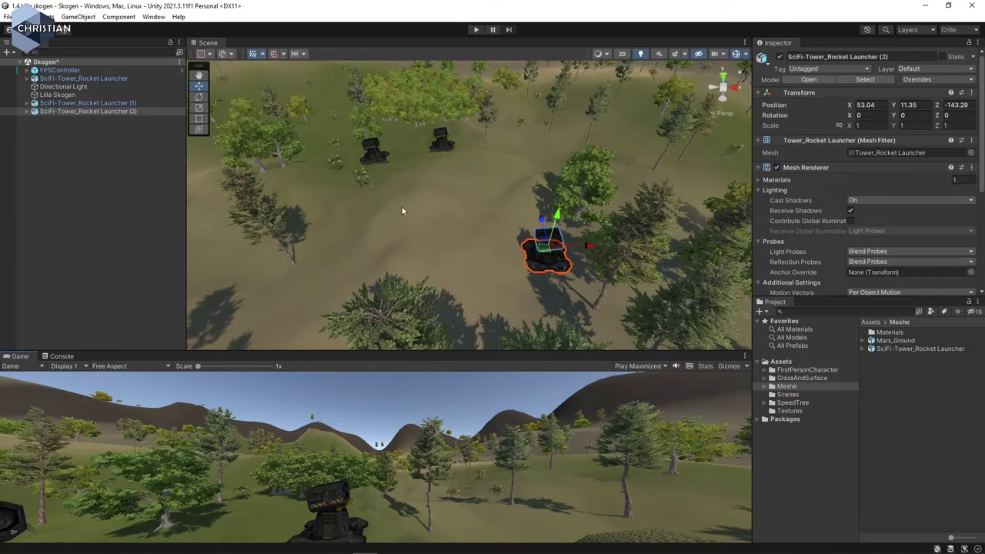
middle_click_drag(406, 217, 461, 249)
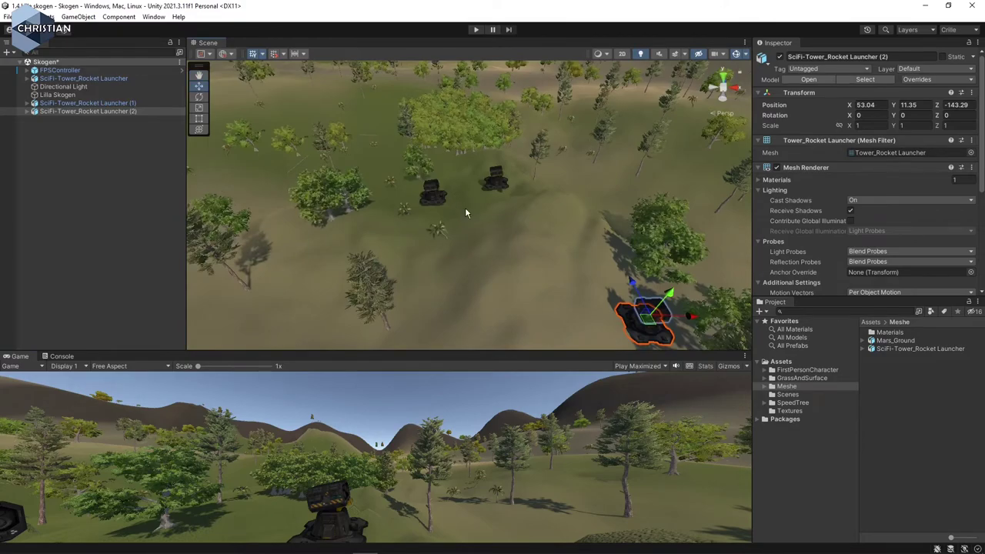
scroll(462, 204, "up", 5)
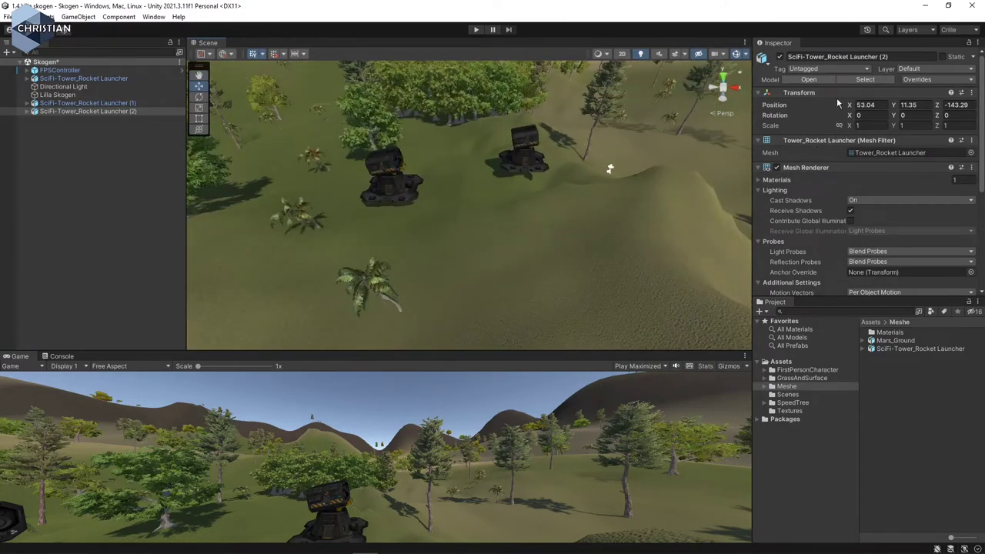
left_click(80, 94)
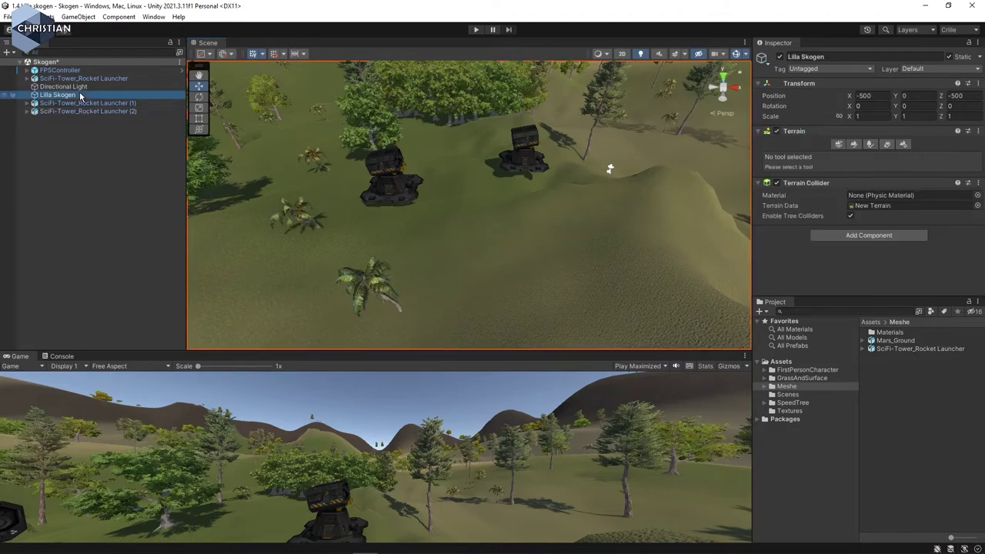
left_click(841, 146)
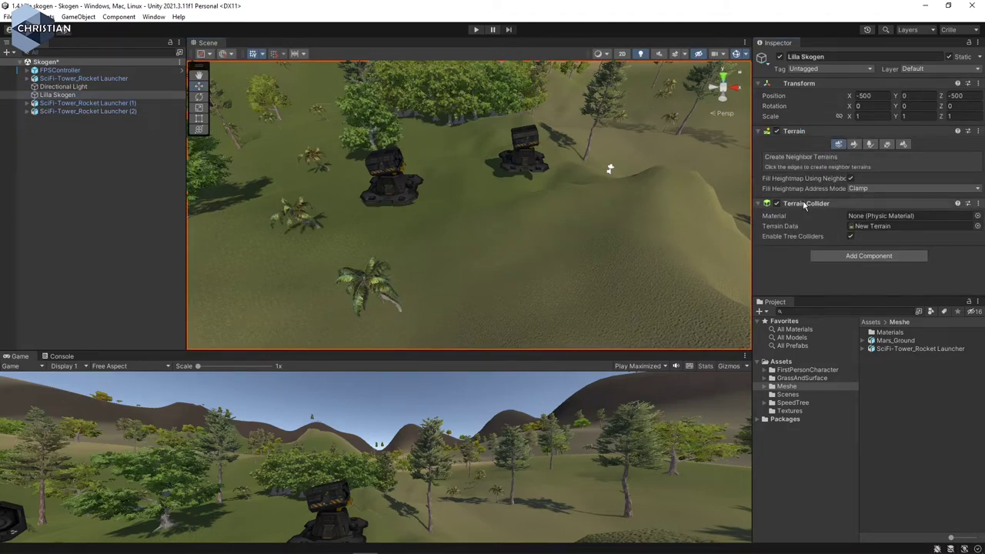
left_click(854, 146)
left_click(786, 157)
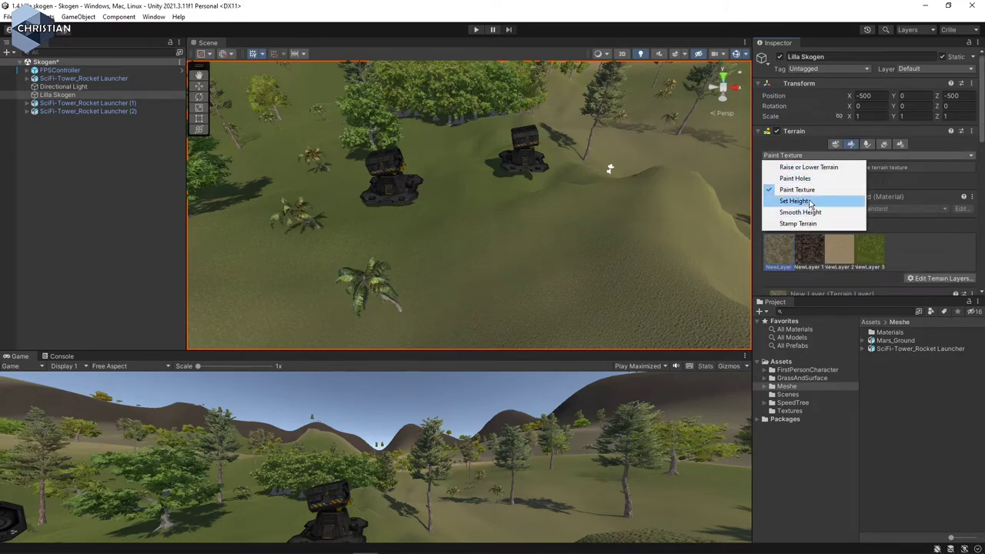
left_click(810, 201)
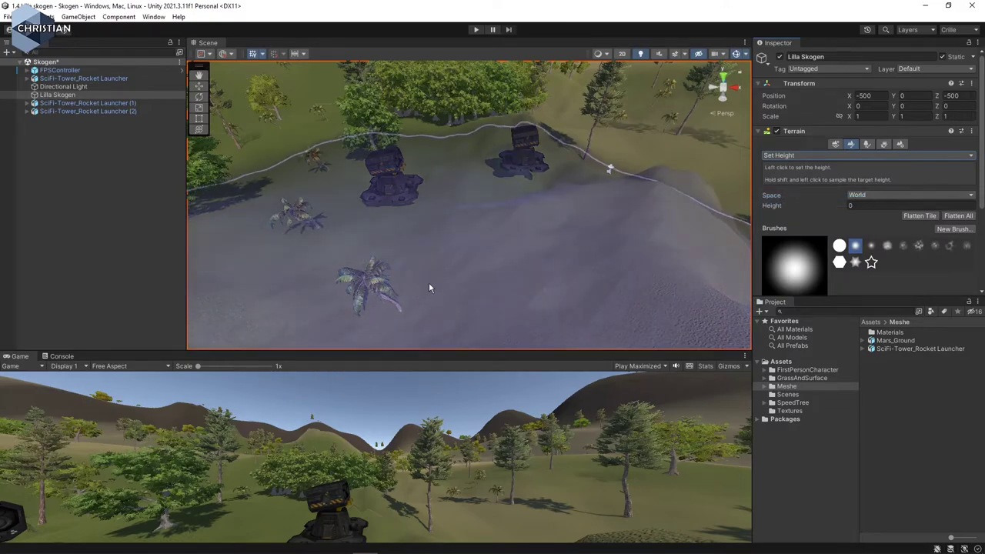
- Reduce the brush size to 8 and paint the ground between the two rocket launchers towards height 0
scroll(887, 253, "down", 3)
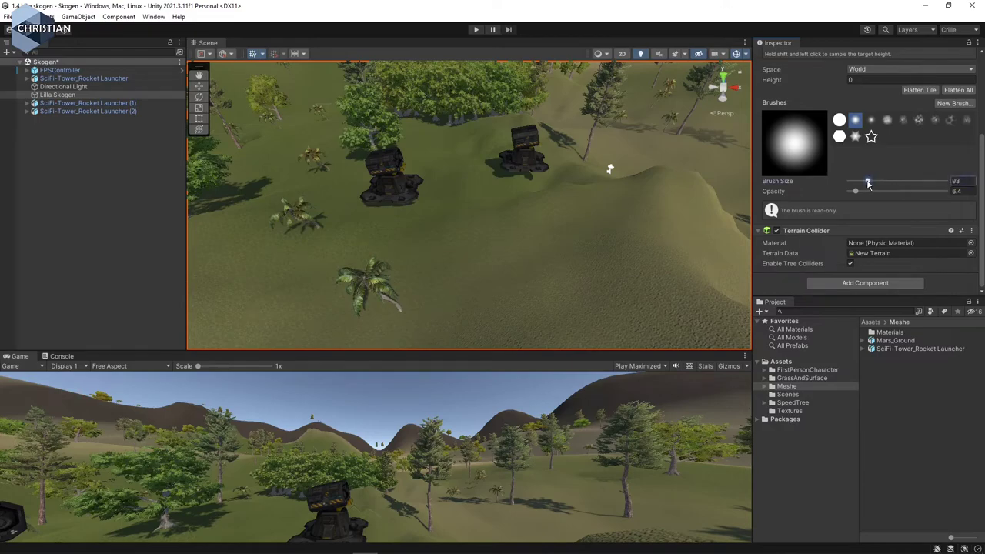
left_click_drag(854, 188, 816, 191)
left_click_drag(444, 195, 452, 191)
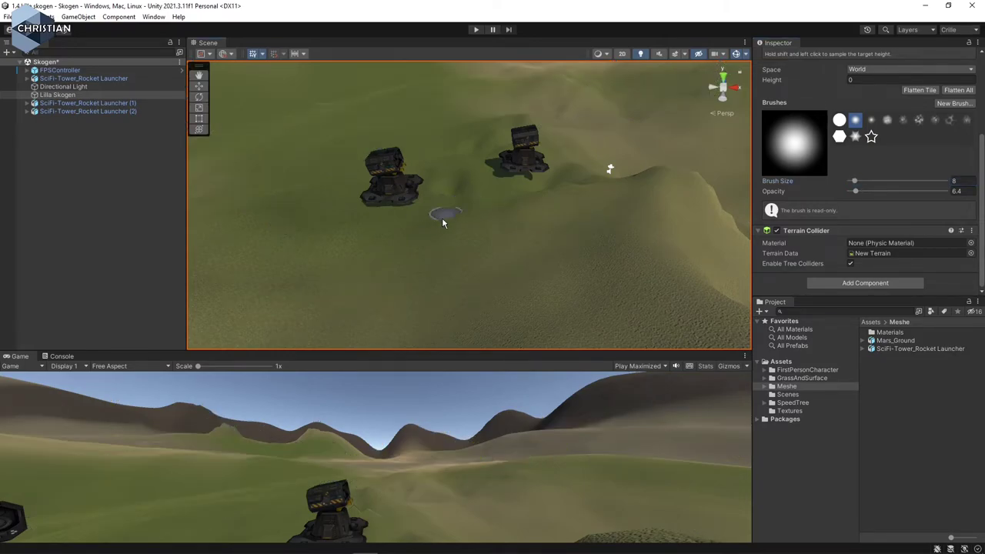
left_click_drag(458, 206, 509, 211)
- Check the Transform positions of the original rocket launcher and its first copy for a suitable terrain height
scroll(853, 194, "up", 3)
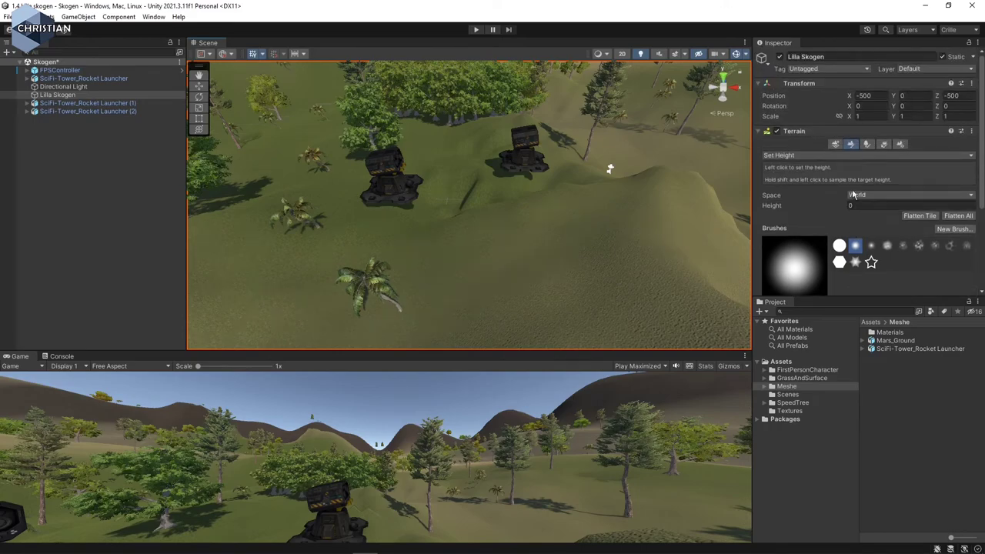
left_click(794, 156)
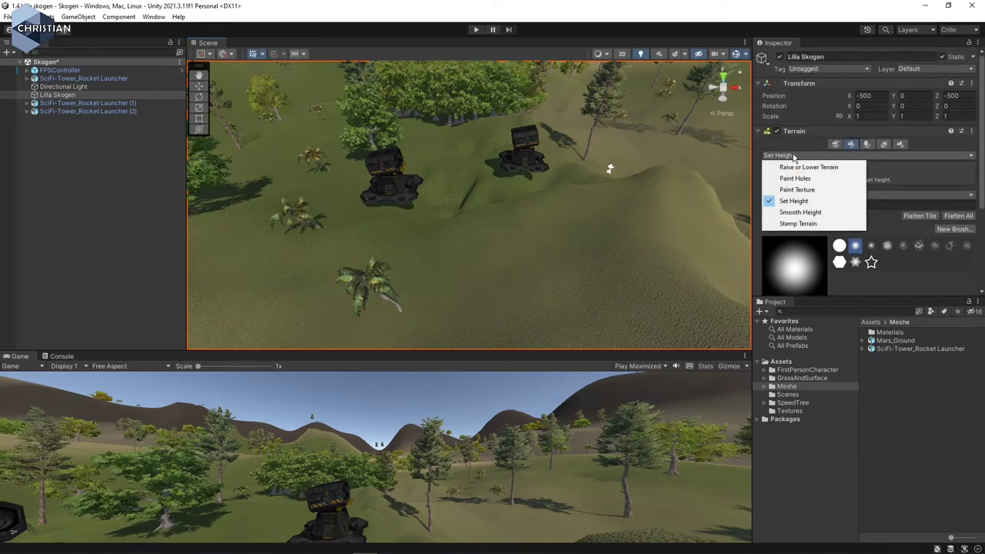
left_click(809, 203)
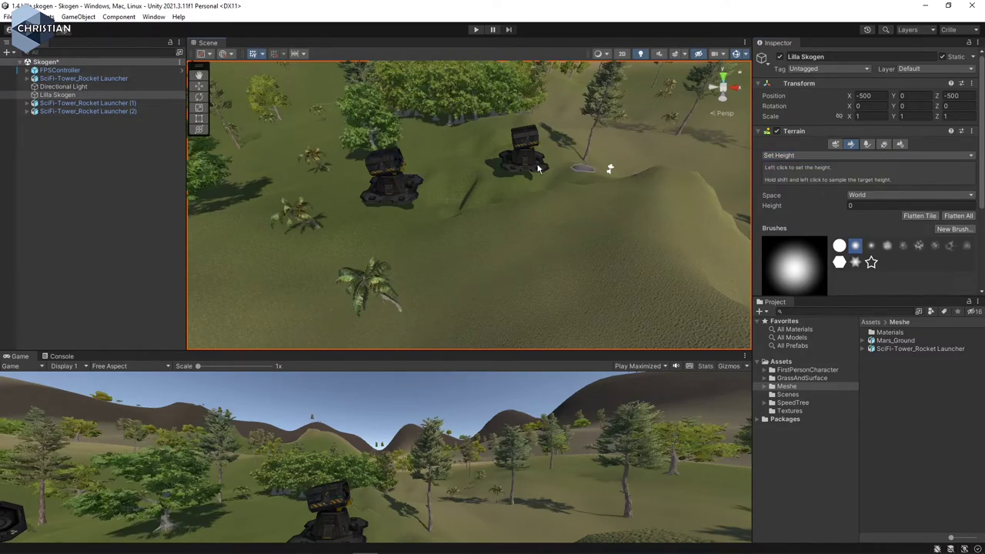
left_click(99, 79)
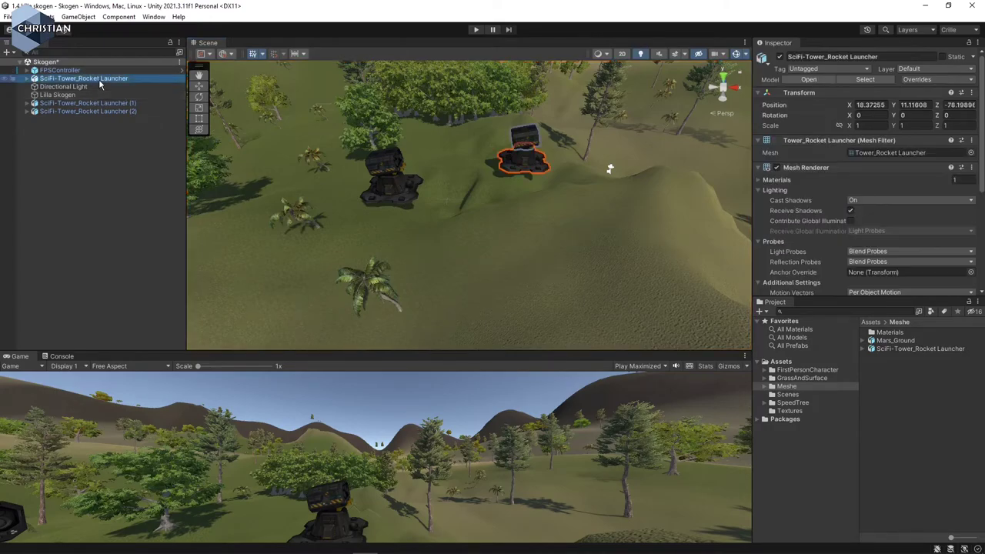
left_click(130, 104)
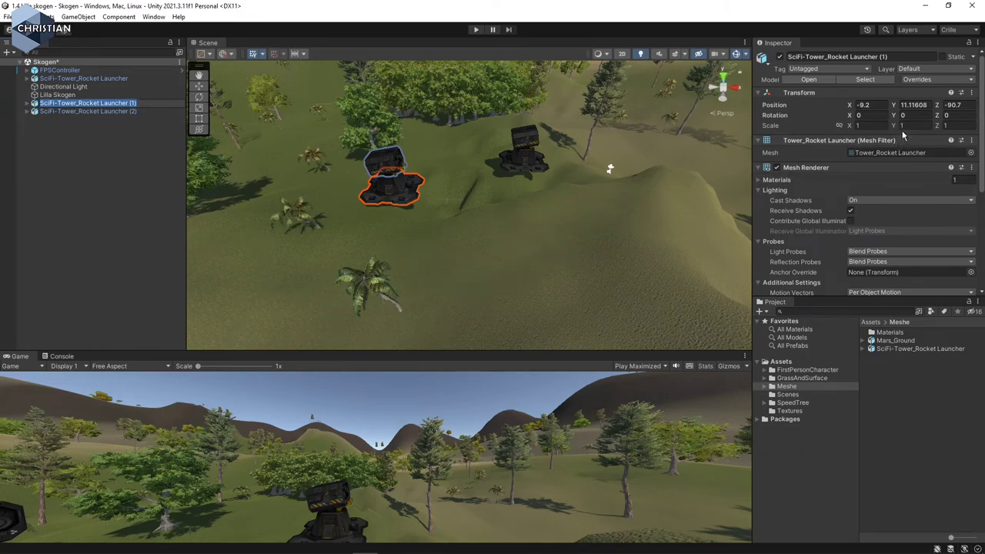
key("Delete")
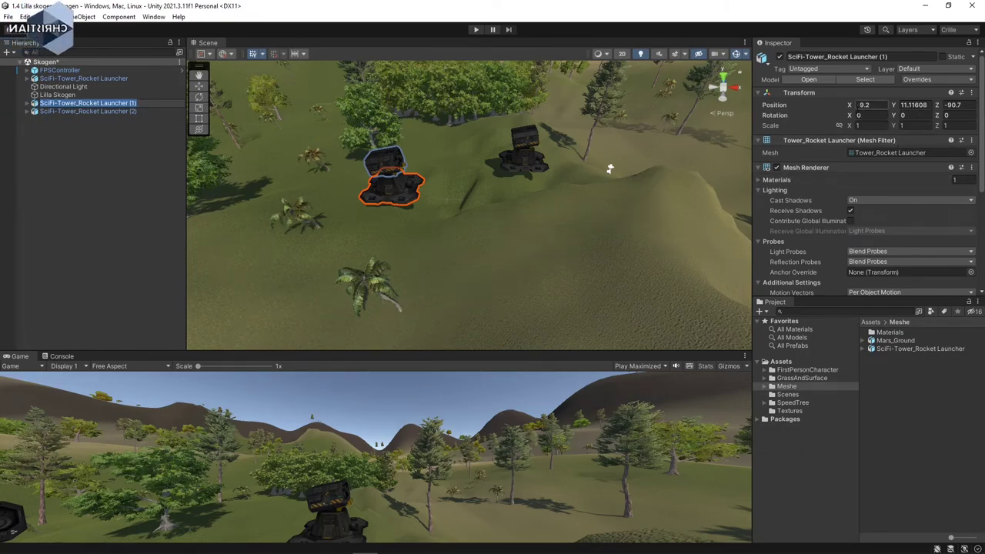
type("-")
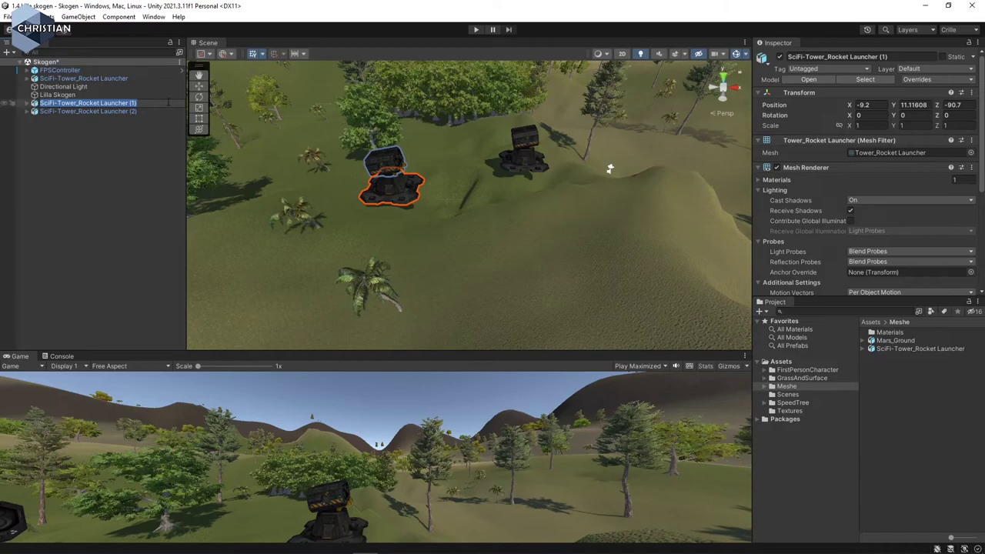
- Set the terrain's target height to 9 and flatten the grassy ground between the first rocket launcher copy and the palms
left_click(92, 95)
left_click(816, 206)
type("9")
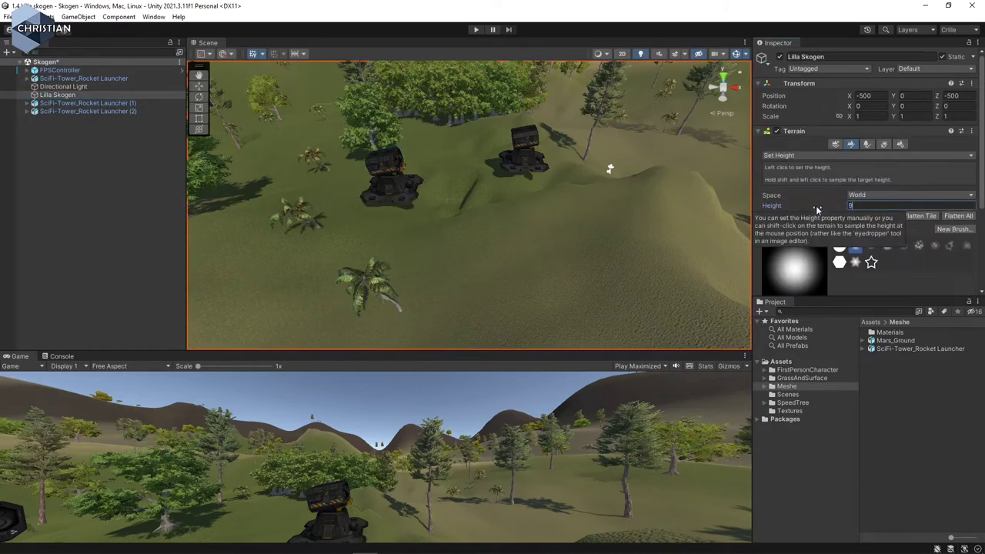
mouse_move(395, 231)
left_mouse_down()
mouse_move(336, 246)
mouse_move(380, 253)
mouse_move(409, 226)
mouse_move(388, 214)
mouse_move(361, 257)
mouse_move(381, 273)
mouse_move(394, 246)
mouse_move(423, 246)
mouse_move(373, 240)
mouse_move(362, 231)
mouse_move(422, 258)
mouse_move(330, 200)
mouse_move(341, 216)
left_mouse_up()
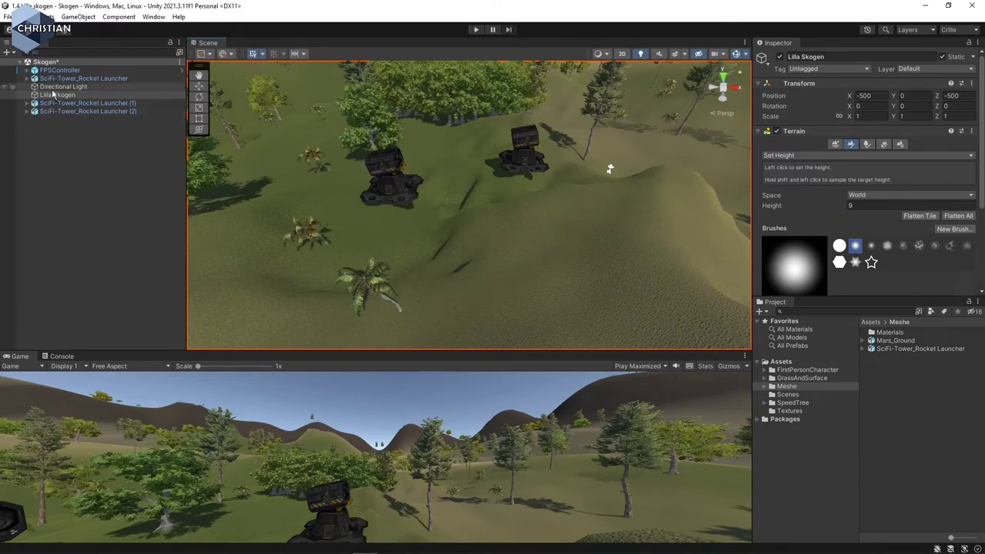
- Move the first rocket launcher copy onto the flattened ground at about Z -104.91 and lower it to about Y 9.59
left_click(98, 103)
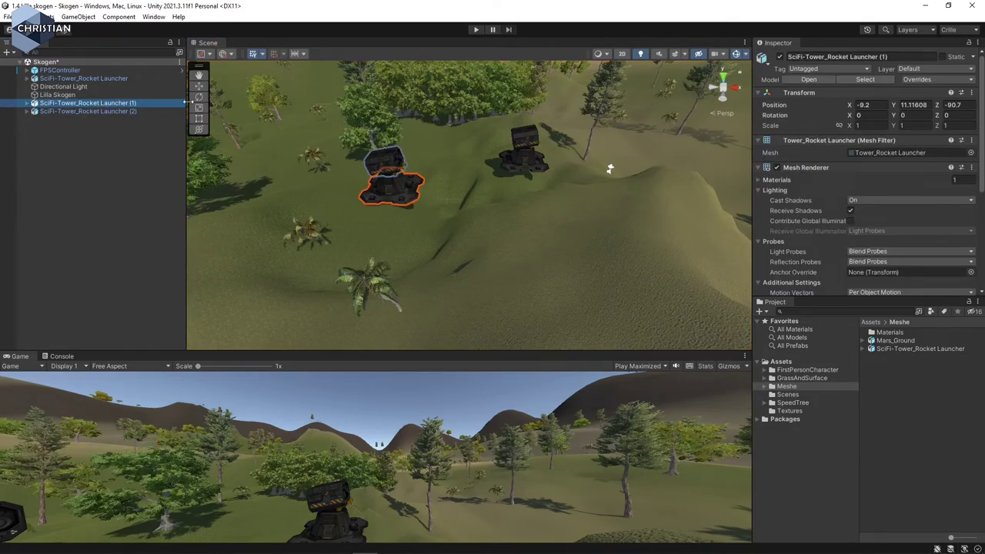
left_click(199, 86)
left_click_drag(400, 158, 377, 202)
scroll(459, 264, "up", 5)
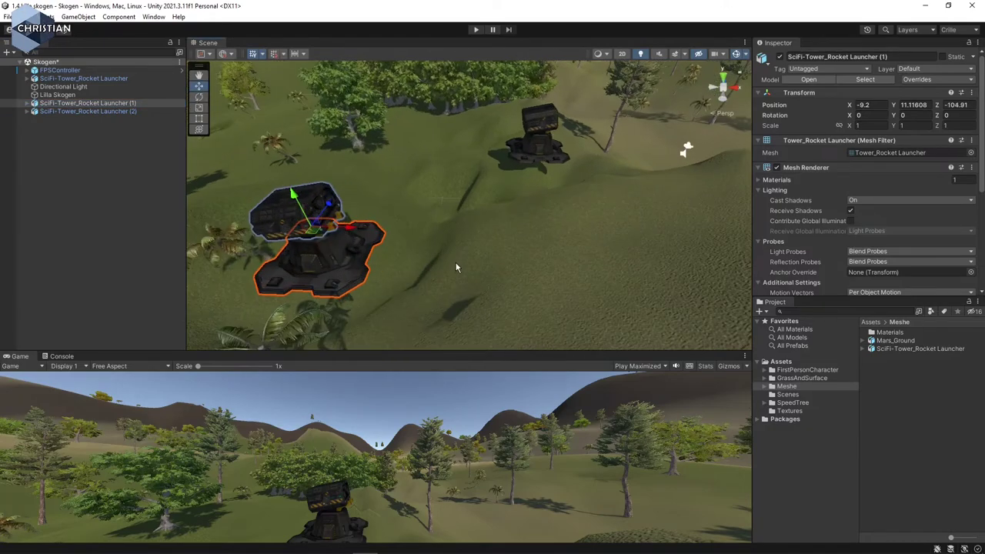
left_click_drag(446, 264, 389, 355, "alt")
middle_click_drag(431, 294, 623, 167)
left_click_drag(373, 94, 367, 125)
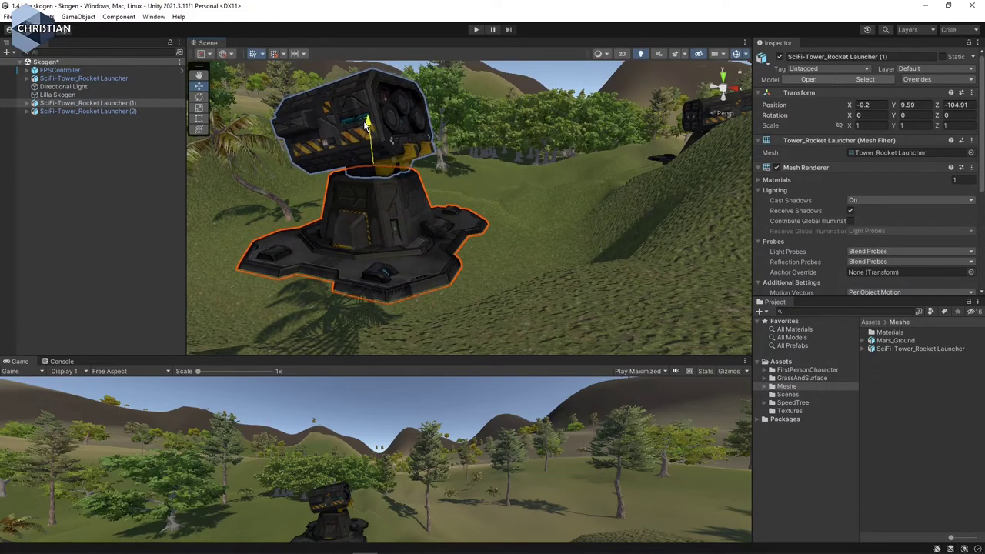
- Playtest the scene, walk around the first rocket launcher copy to check how it sits on the ground, and end the playtest
left_click(476, 30)
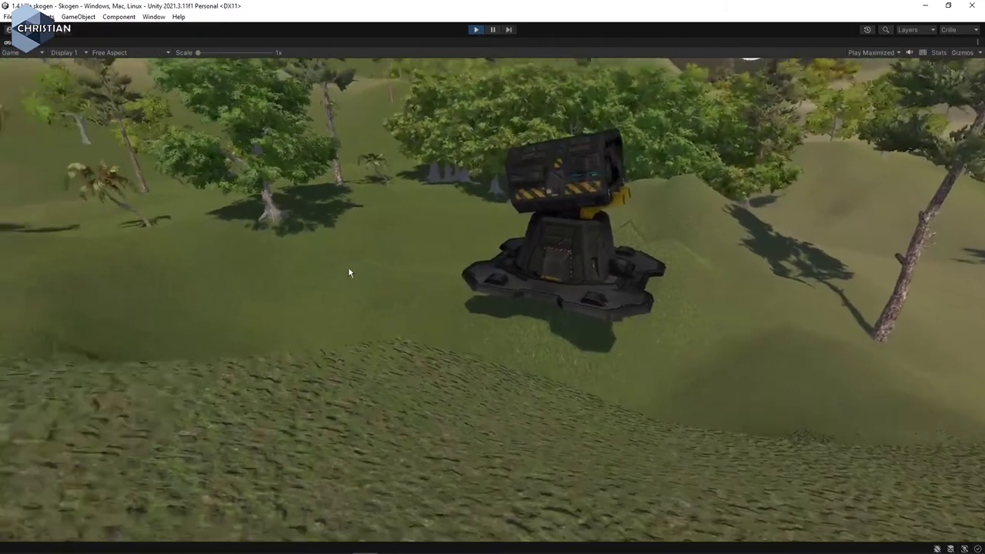
key("w")
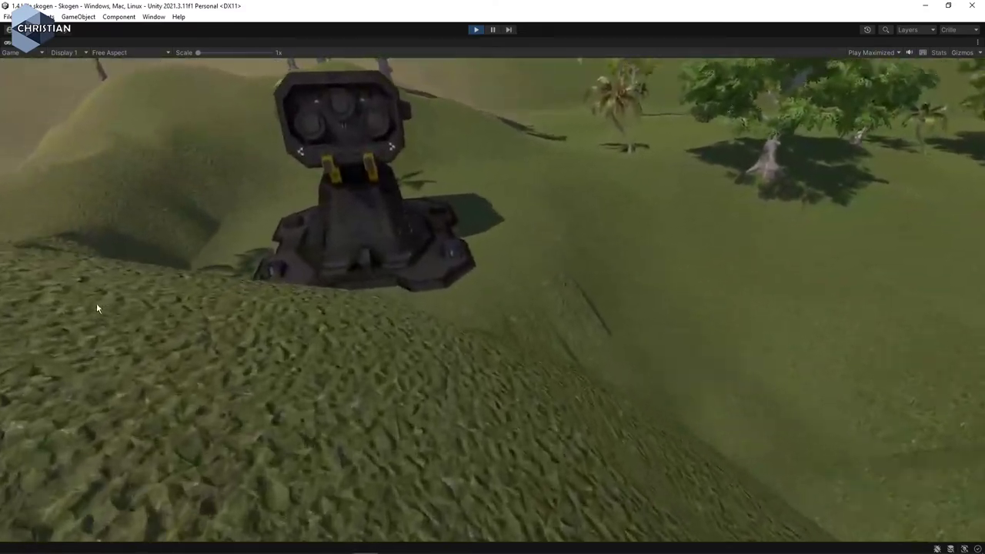
key("w")
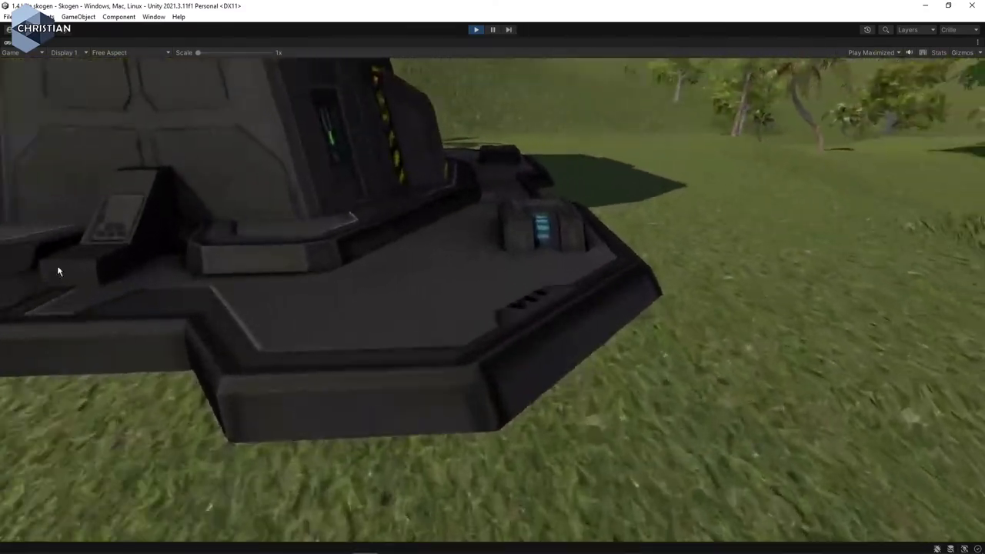
key("w")
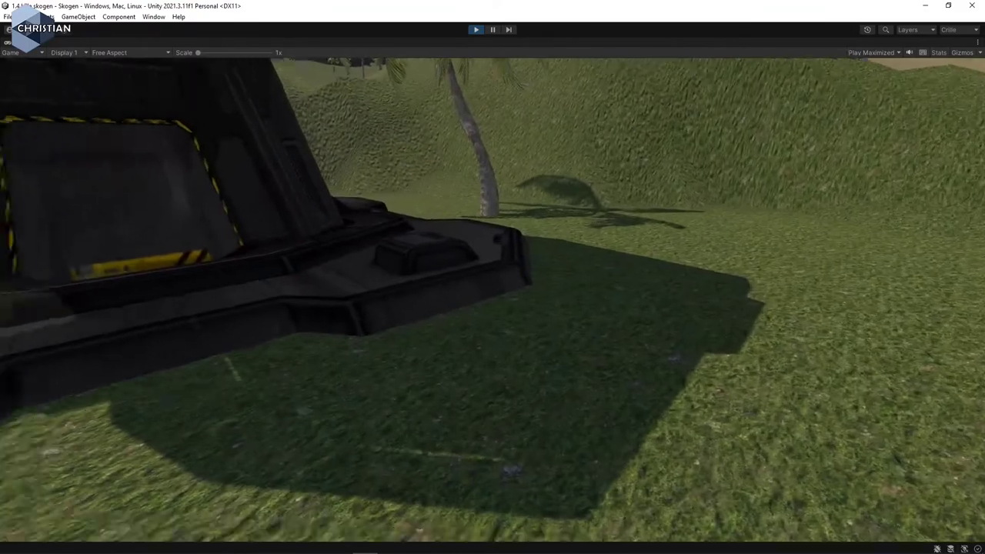
key("s")
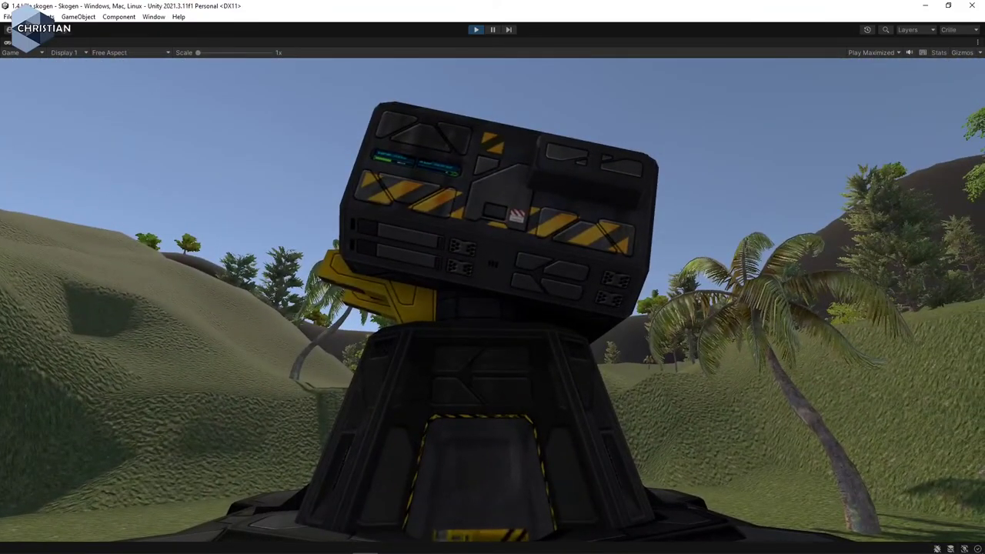
key("d")
key("Escape")
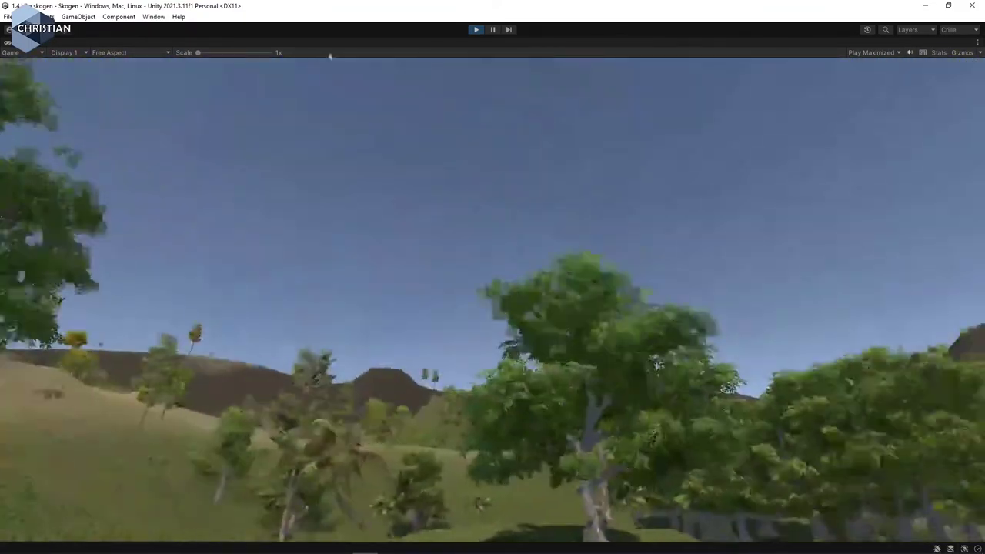
left_click(476, 30)
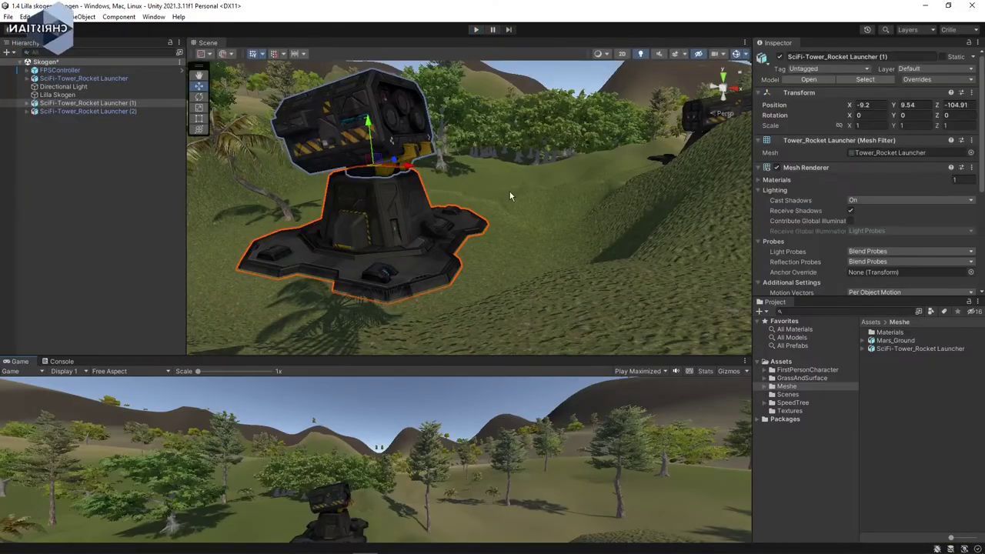
- Scale the first rocket launcher copy to 2 on the X, Y and Z axes
scroll(363, 196, "down", 6)
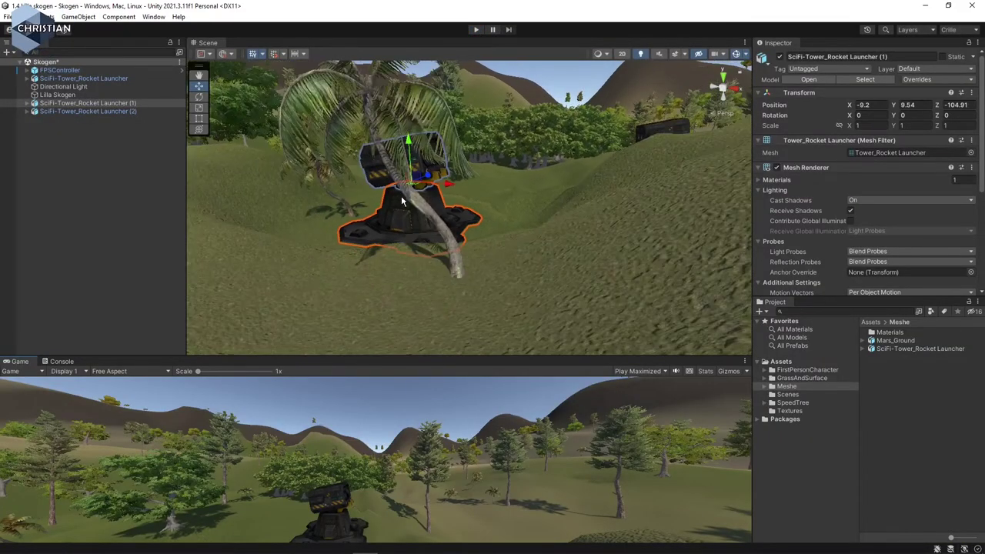
right_click_drag(556, 226, 404, 253)
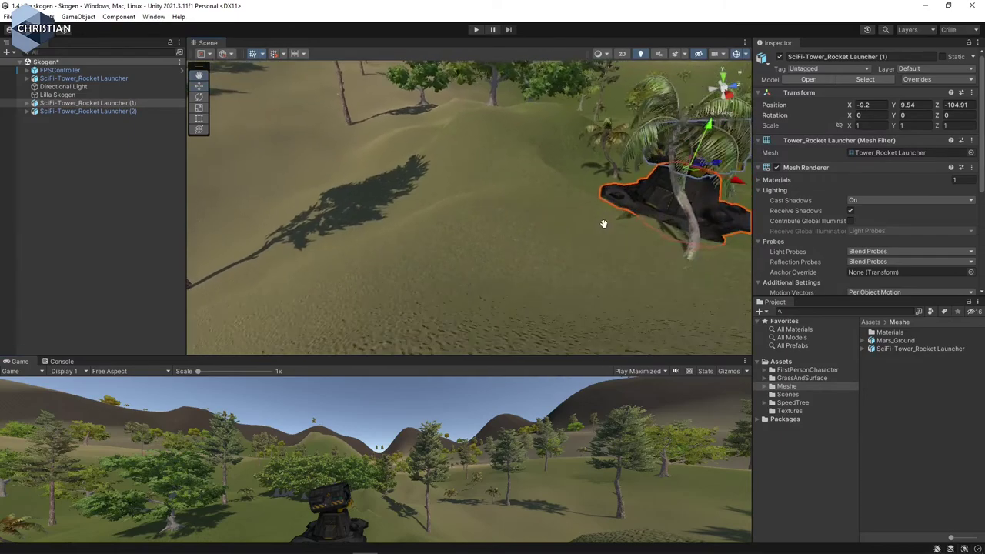
key("f")
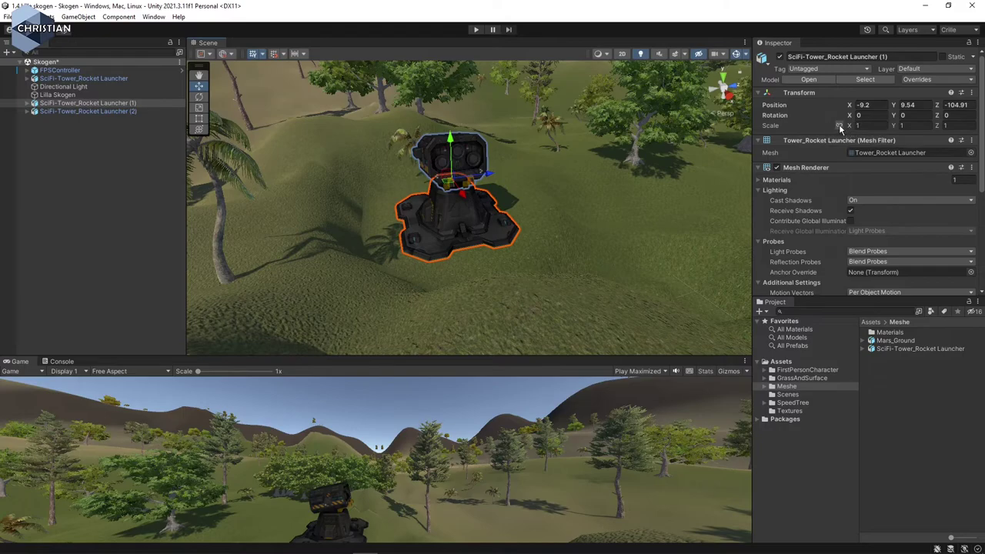
left_click_drag(850, 125, 857, 127)
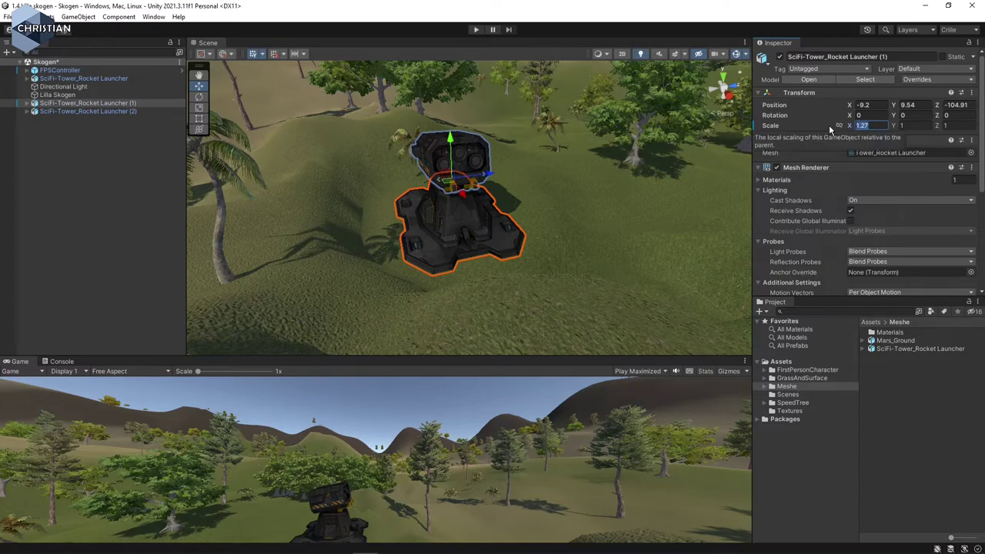
type("2")
key("Tab")
type("2")
key("Tab")
type("2")
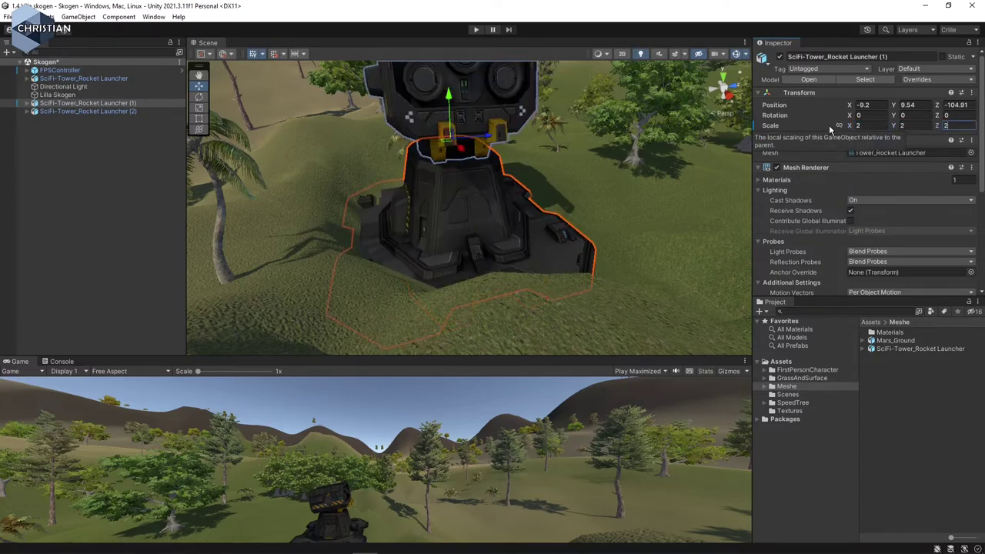
- Raise the enlarged rocket launcher copy to about Y 9.96 and view it together with the other two launchers
mouse_move(450, 100)
left_mouse_down()
mouse_move(452, 74)
mouse_move(456, 91)
left_mouse_up()
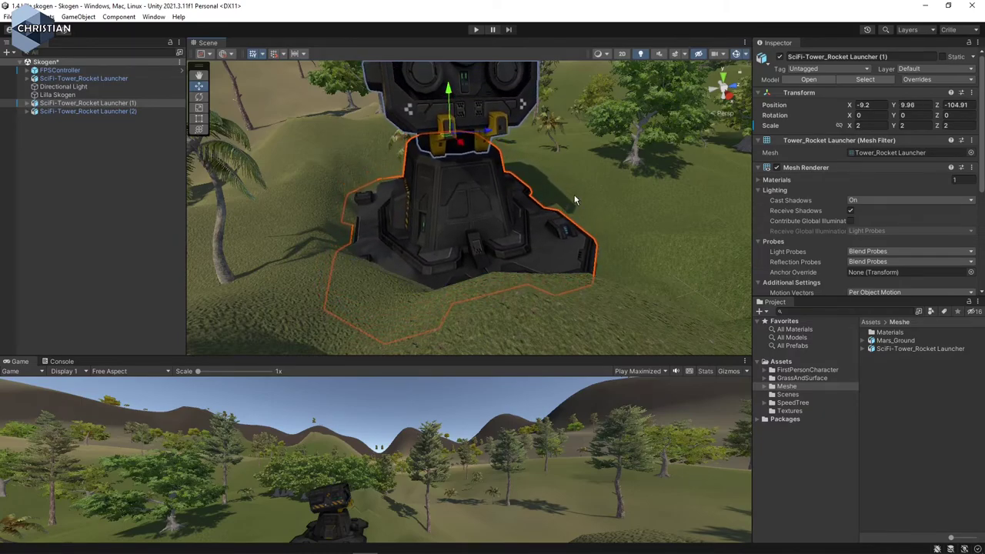
right_click_drag(649, 225, 512, 221)
key("f")
scroll(540, 237, "down", 5)
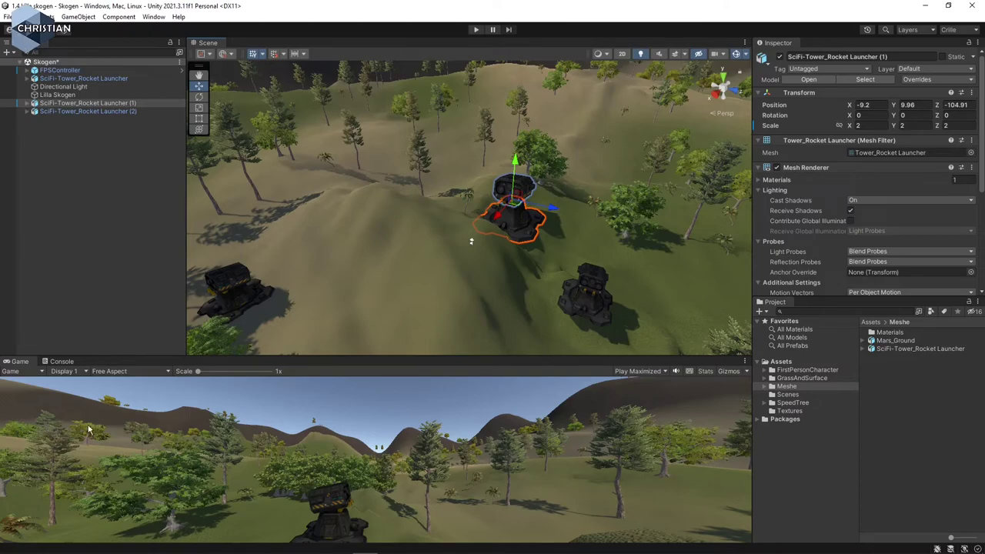
right_click_drag(624, 214, 575, 239)
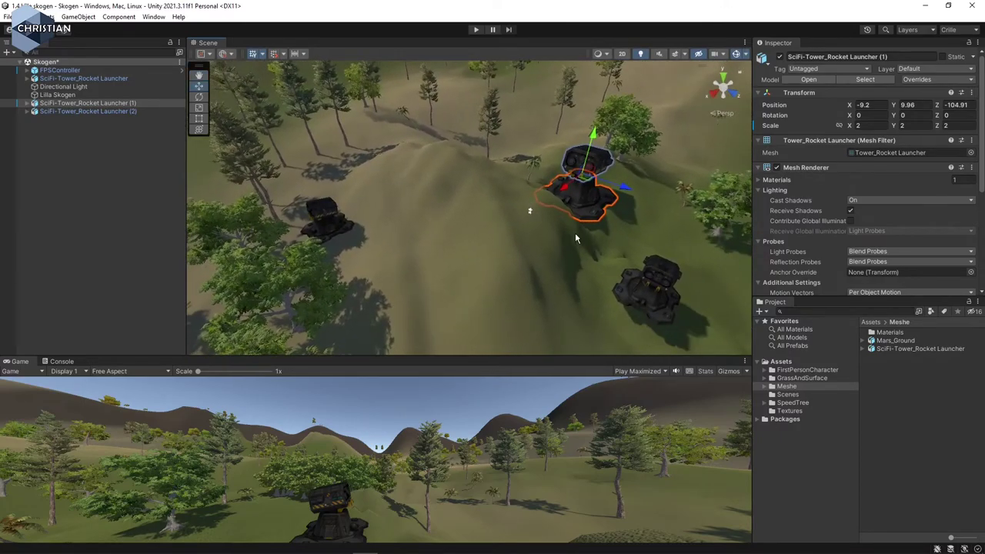
middle_click_drag(676, 224, 636, 264)
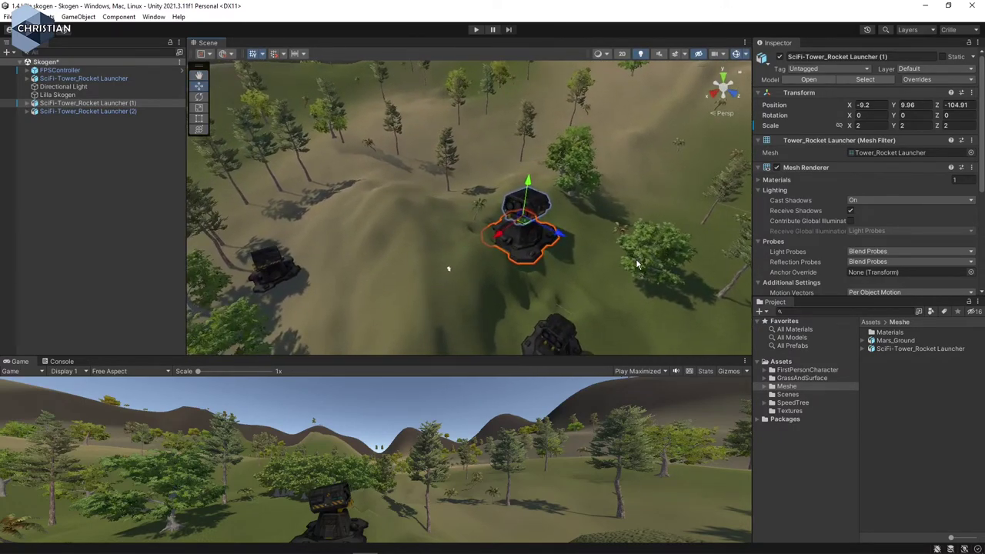
- Tint the directional light a warm yellow, about F8DA89, and set its intensity to 0.85
left_click(97, 88)
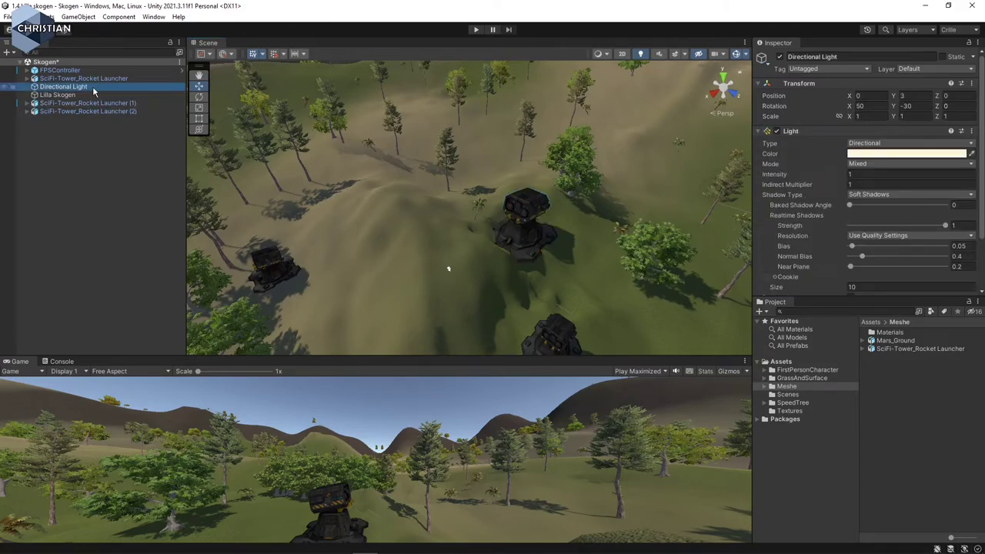
left_click(880, 157)
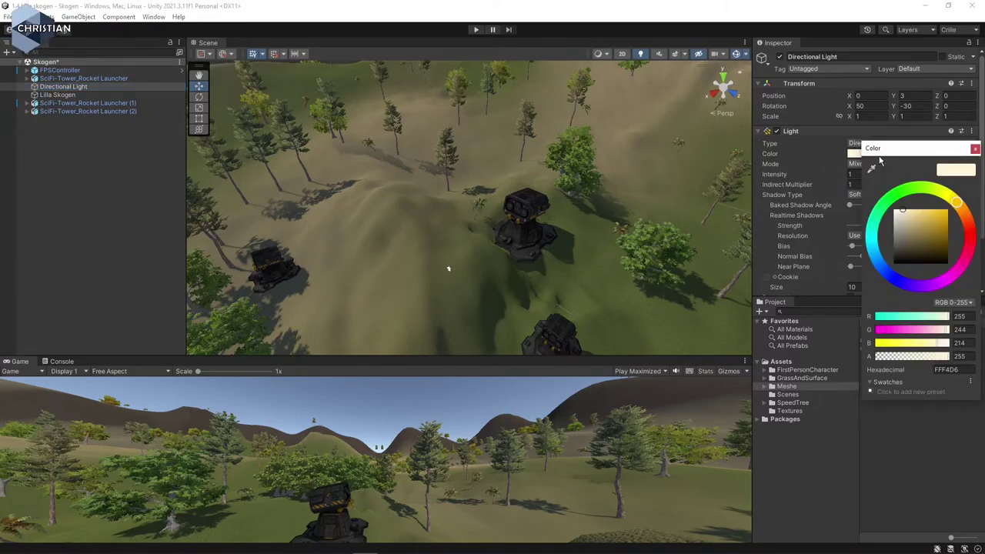
mouse_move(905, 213)
left_mouse_down()
mouse_move(921, 216)
mouse_move(936, 254)
mouse_move(920, 215)
left_mouse_up()
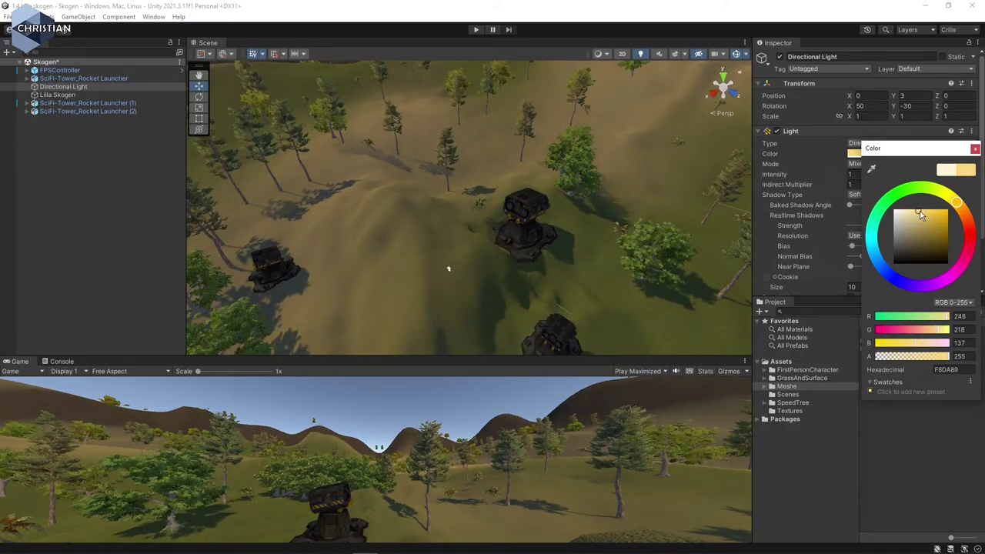
left_click(975, 149)
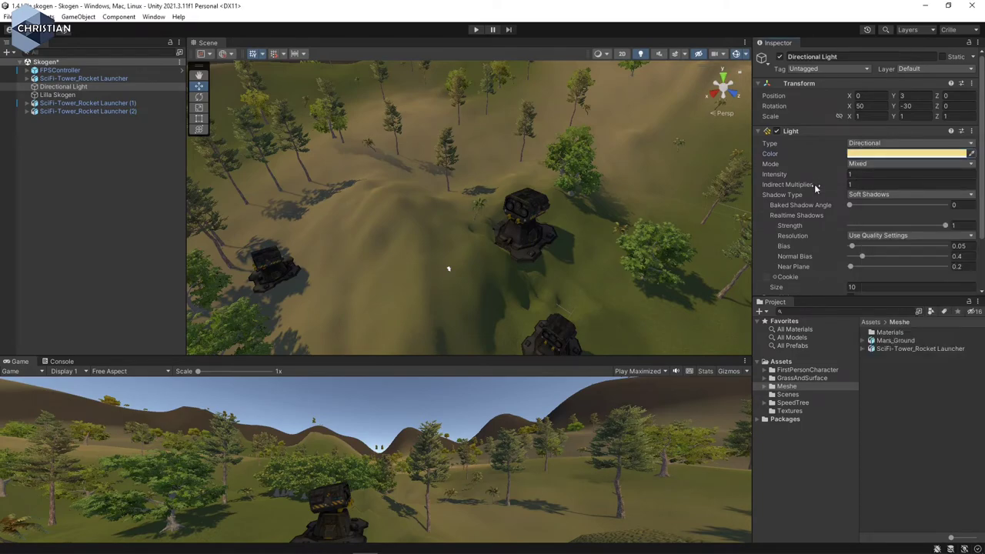
left_click(844, 177)
left_click_drag(843, 177, 836, 176)
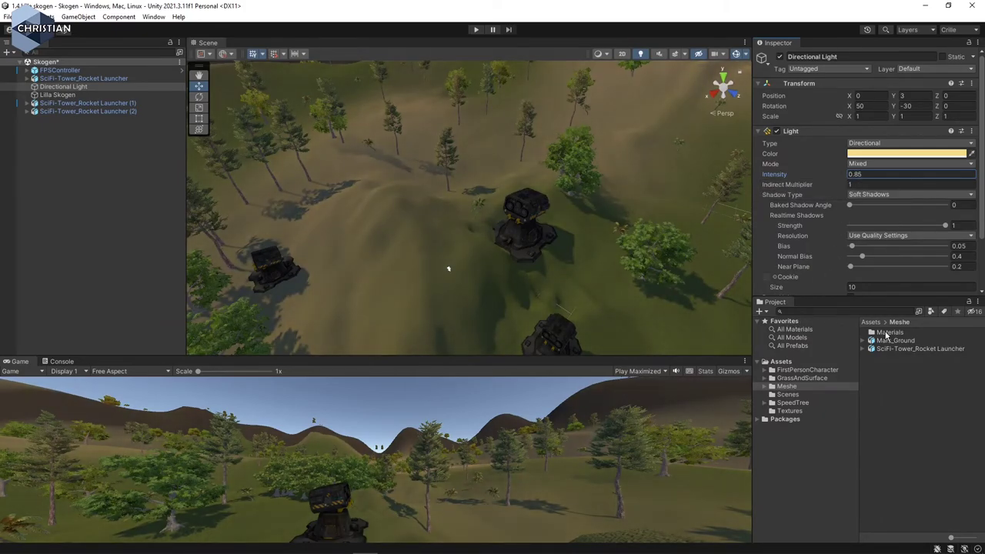
scroll(848, 250, "down", 3)
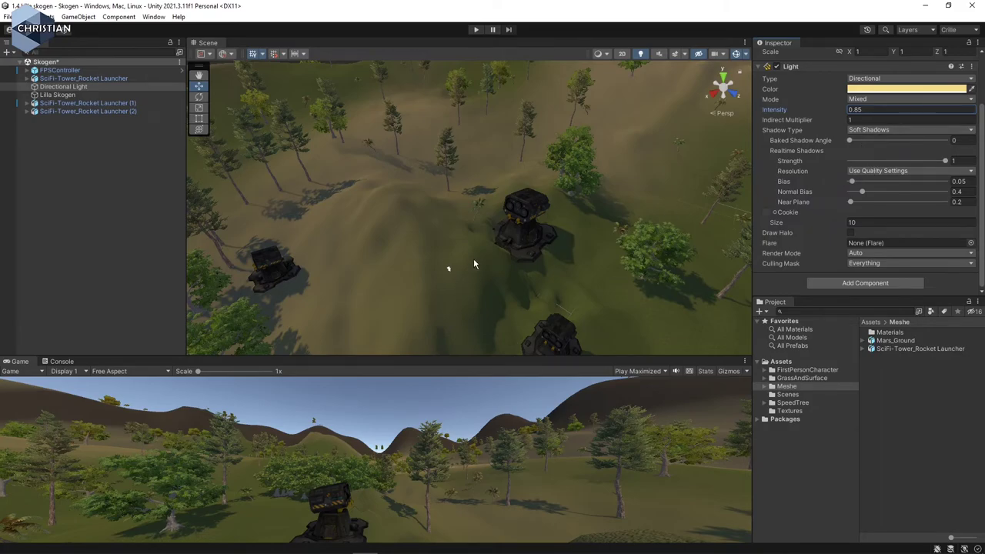
- Playtest the scene and walk around the enlarged rocket launcher to examine its size and seating under the new light
left_click(475, 30)
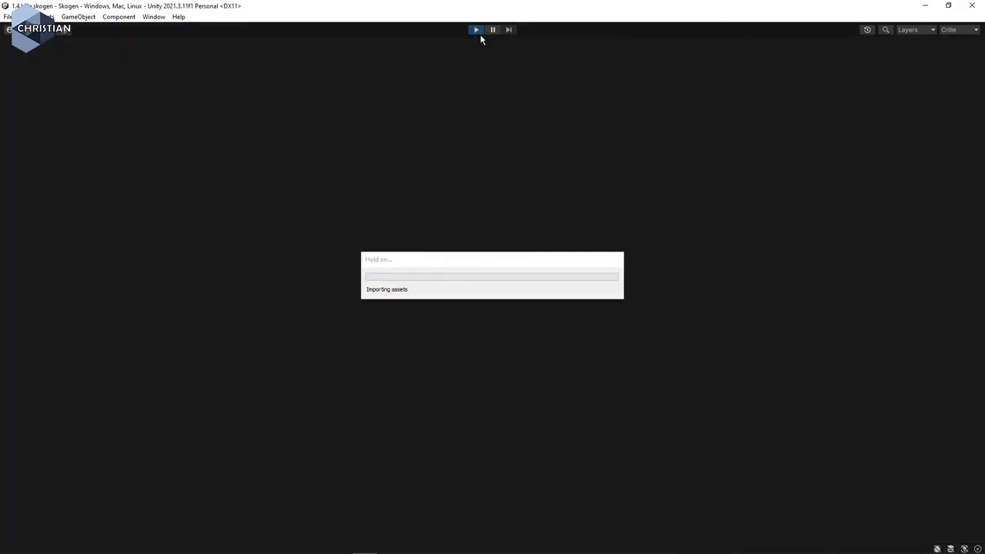
key("w")
key("w")
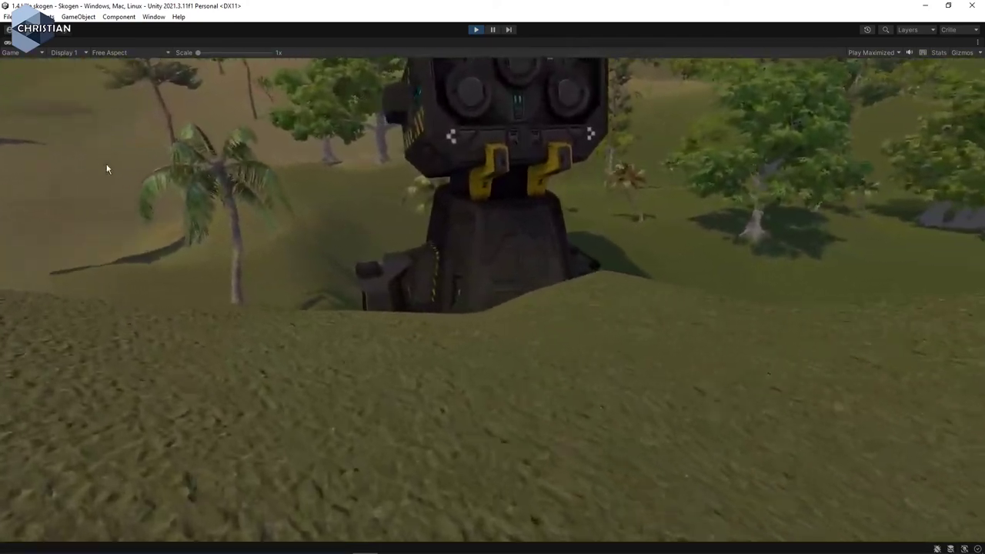
key("w")
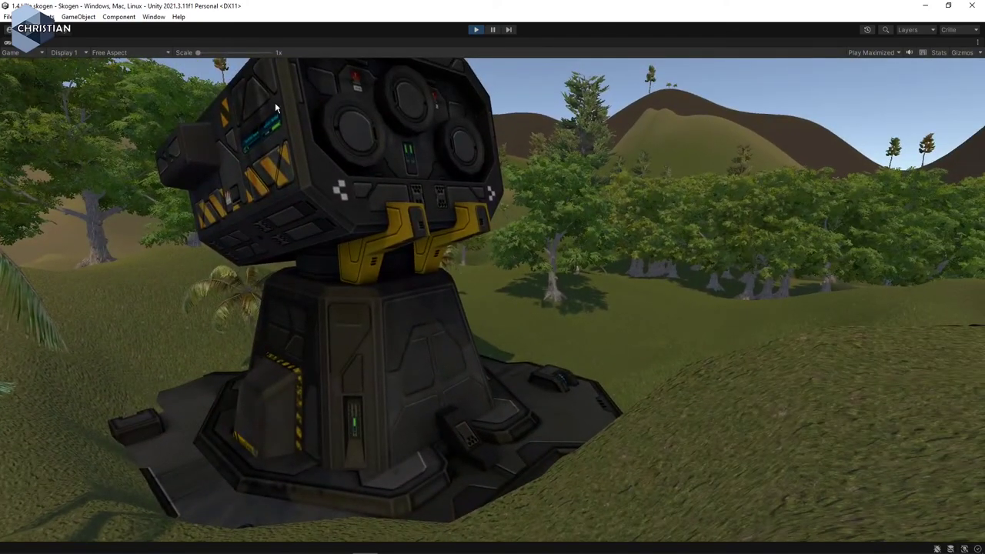
key("a")
key("s")
key("w")
key("a")
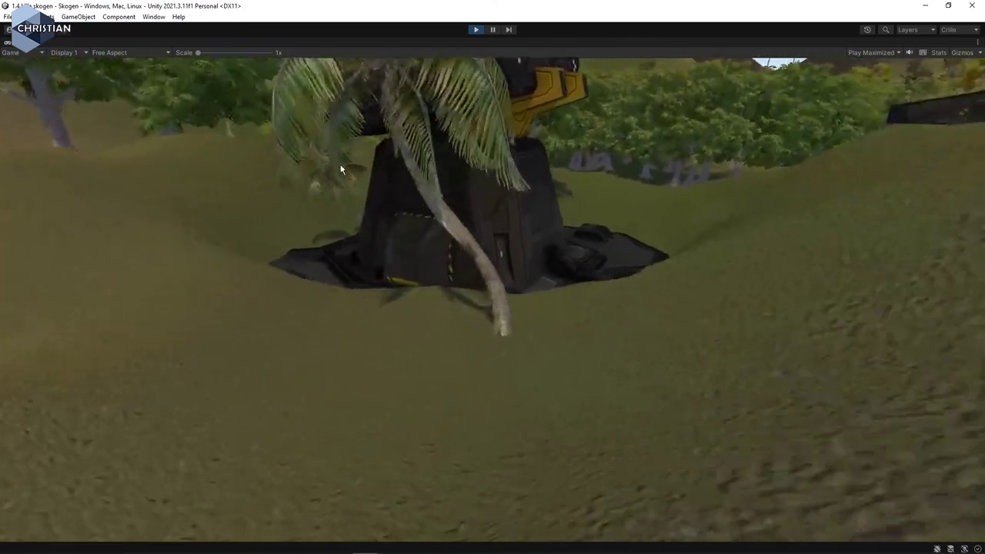
key("w")
key("a")
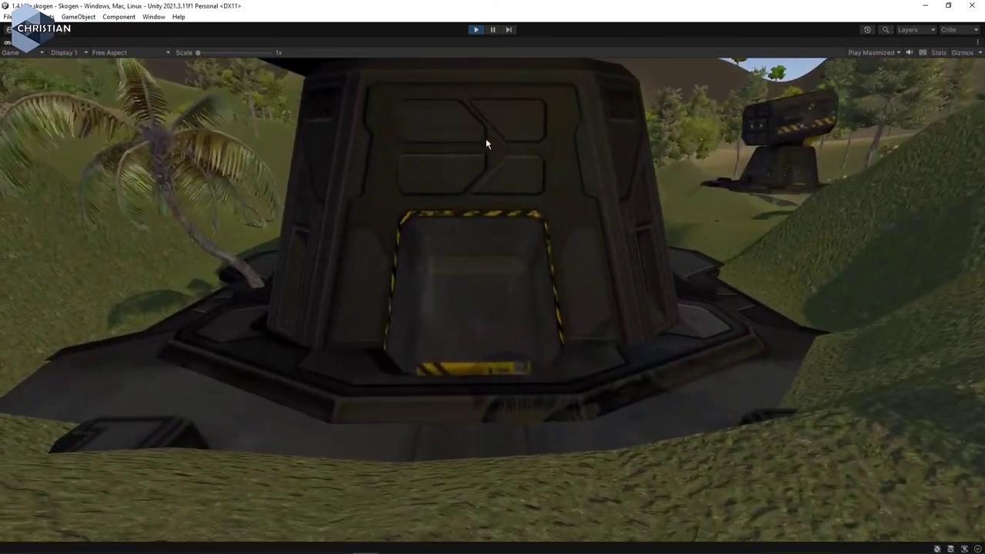
key("s")
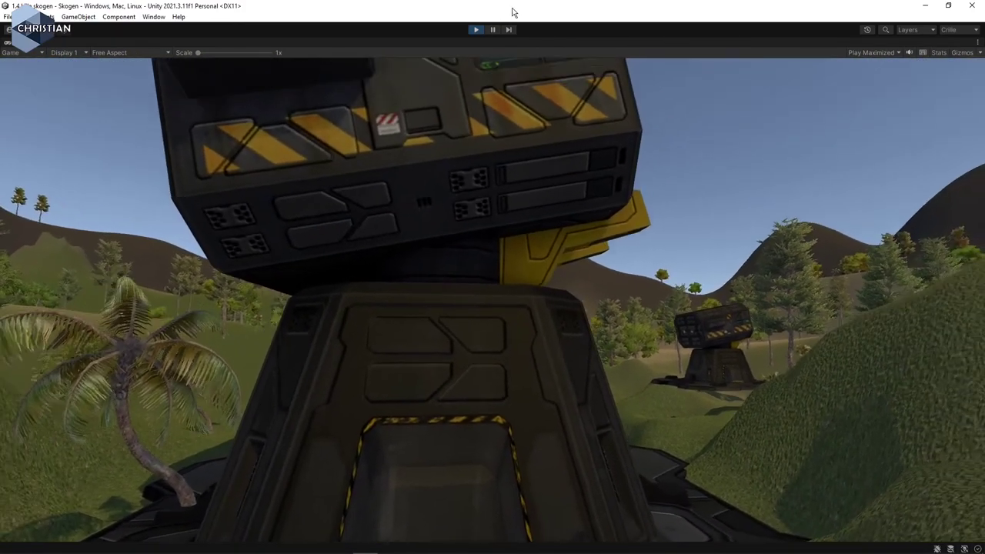
- Walk over the hill to view the valley, trees and other rocket launcher in the warmer light, and end the playtest
key("w")
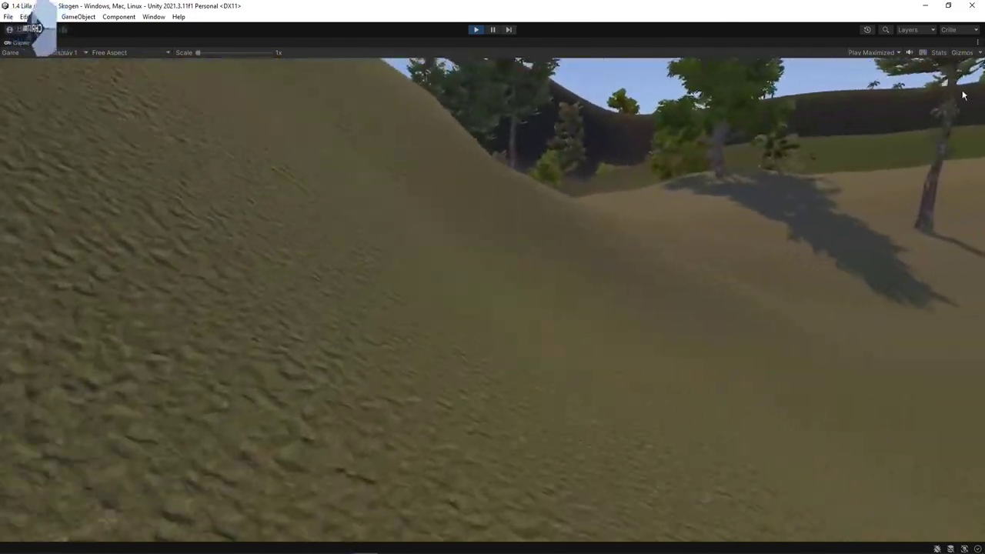
key("w")
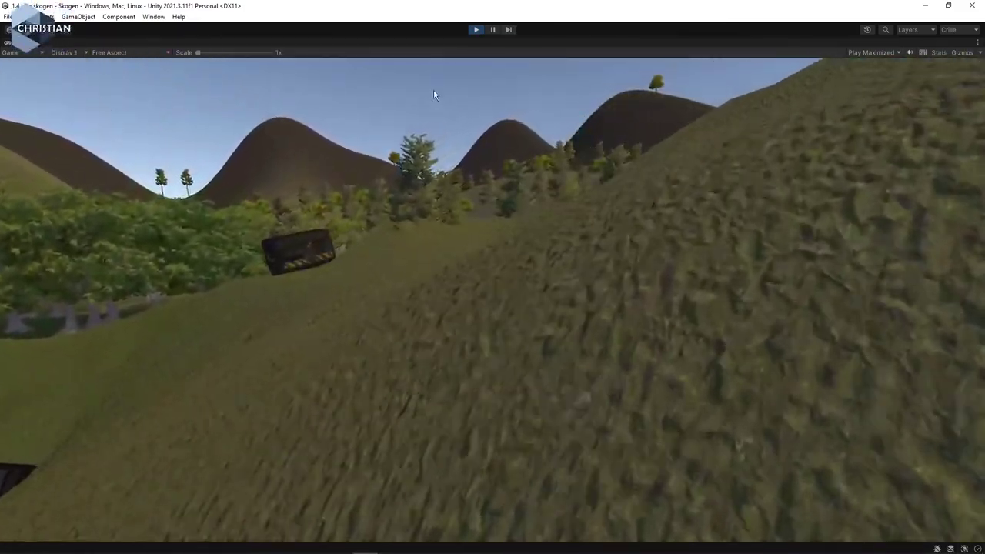
key("w")
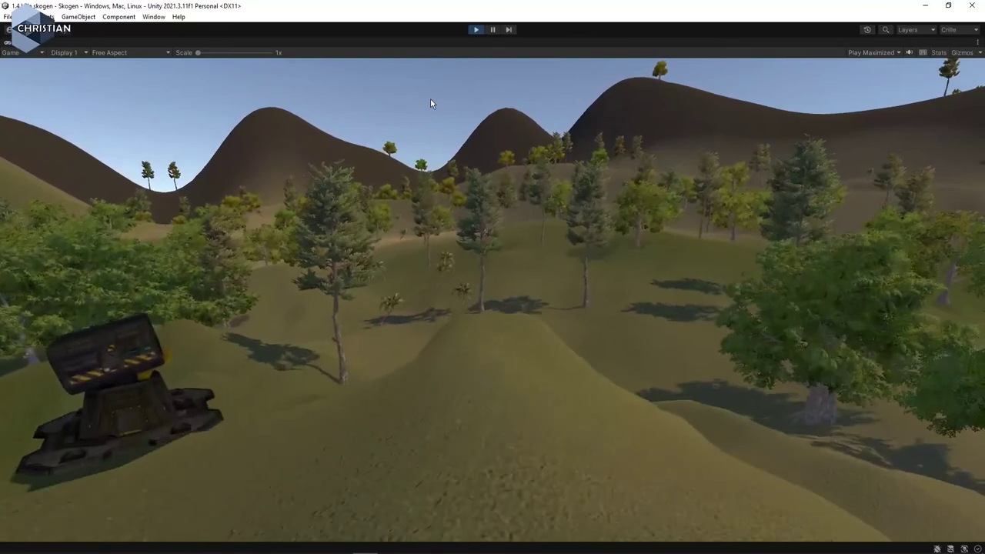
key("w")
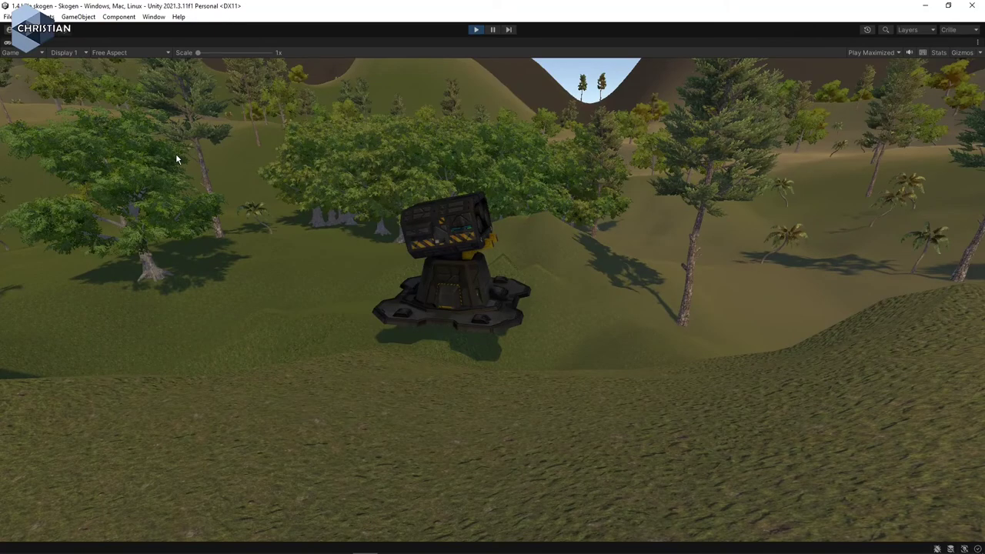
key("w")
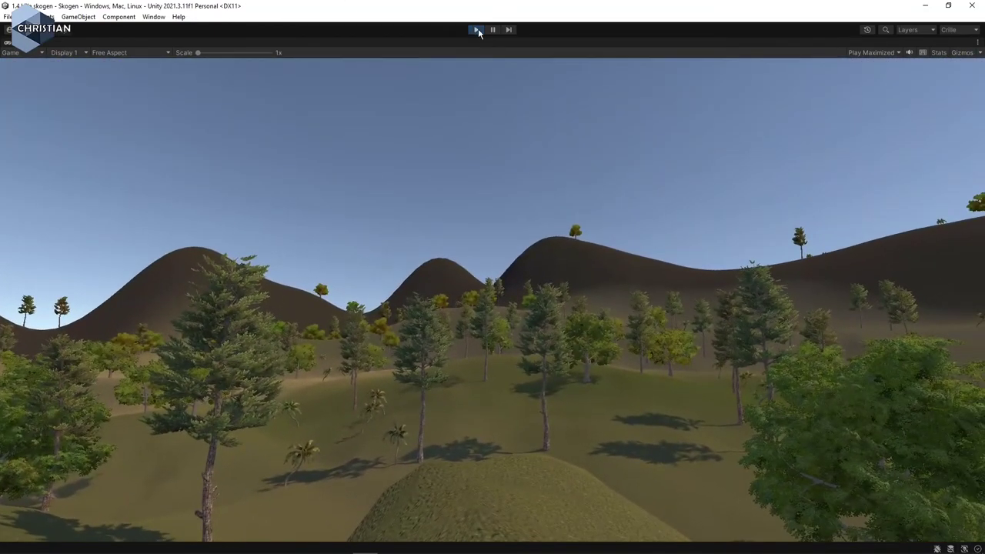
left_click(476, 29)
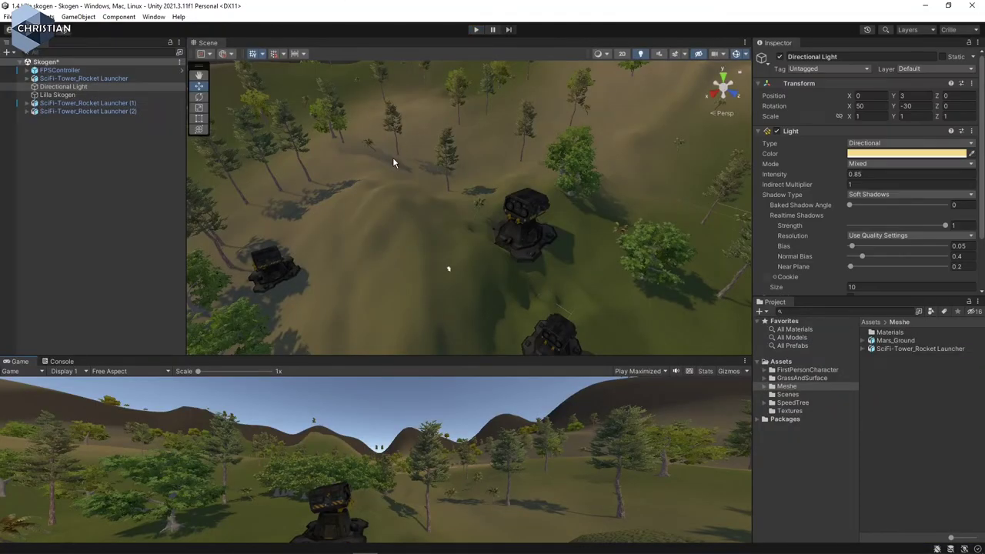